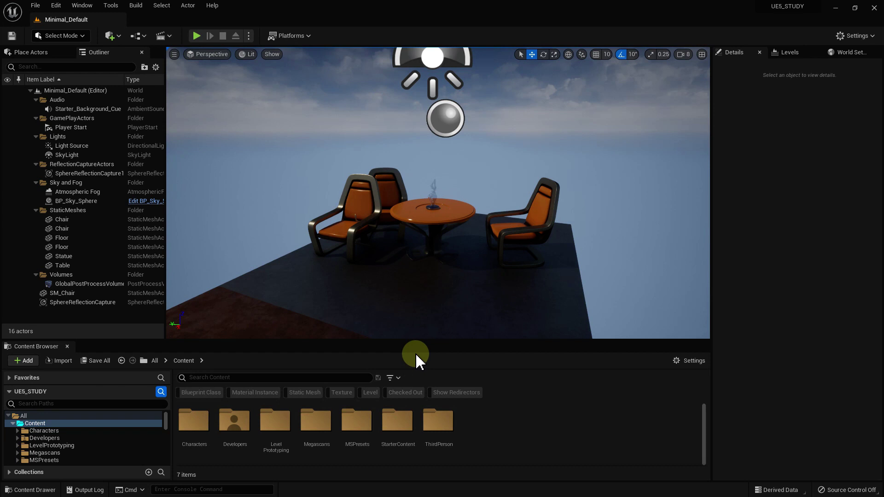
Step: Frame the chairs and table in the viewport and give the content browser more room
mouse_move(482, 316)
right_mouse_down()
mouse_move(481, 299)
mouse_move(423, 295)
right_mouse_up()
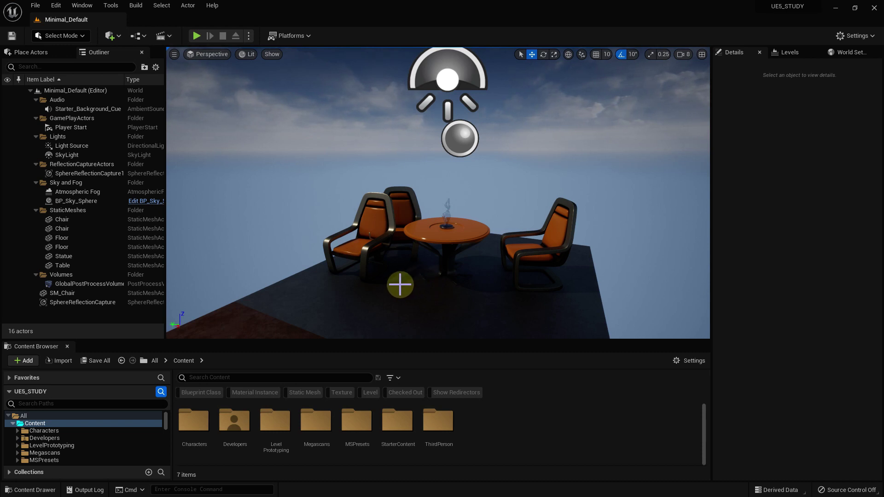
mouse_move(407, 284)
right_mouse_down()
mouse_move(442, 304)
mouse_move(450, 367)
right_mouse_up()
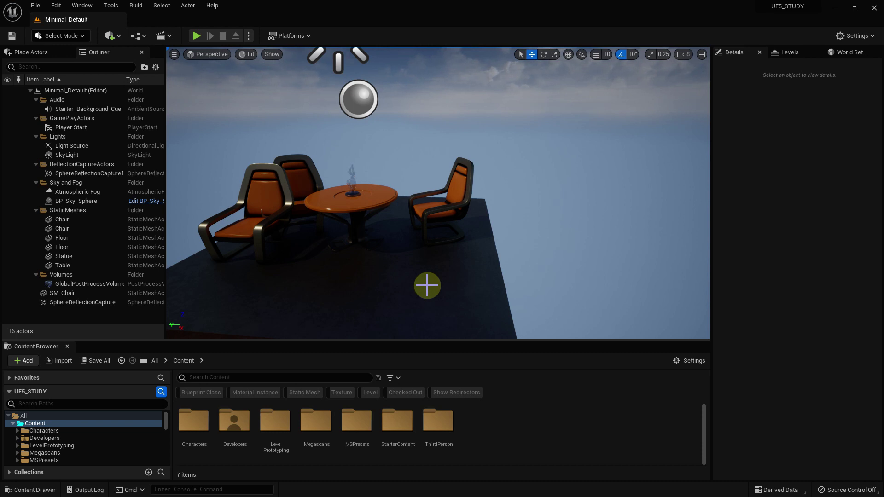
left_click_drag(491, 341, 489, 320)
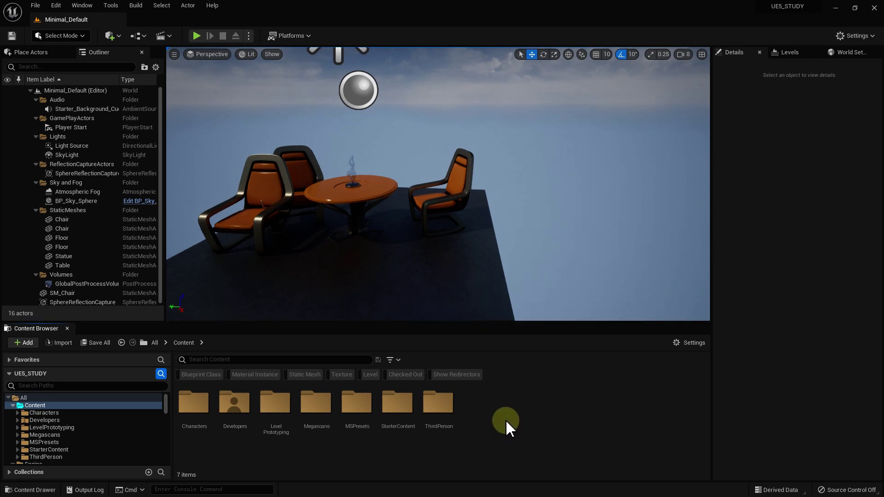
Step: Make a new folder named Lighting_Samplemap under Content, open it, and bring up its create menu
right_click(509, 407)
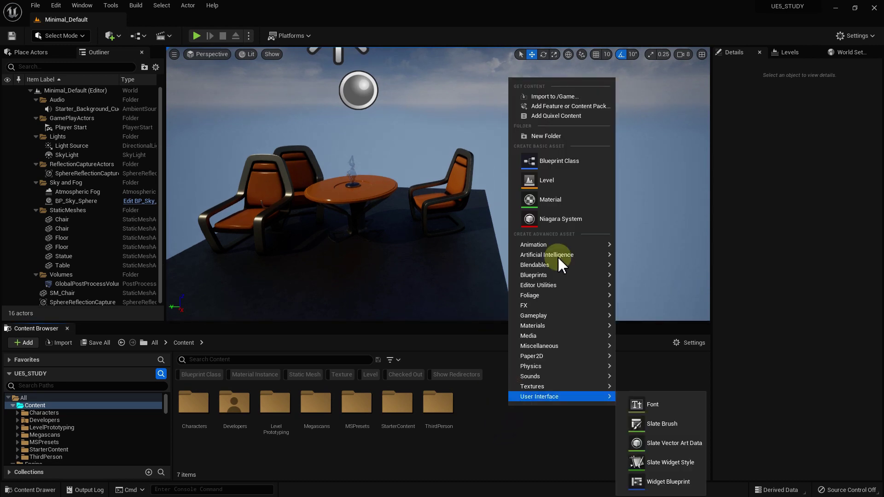
left_click(562, 136)
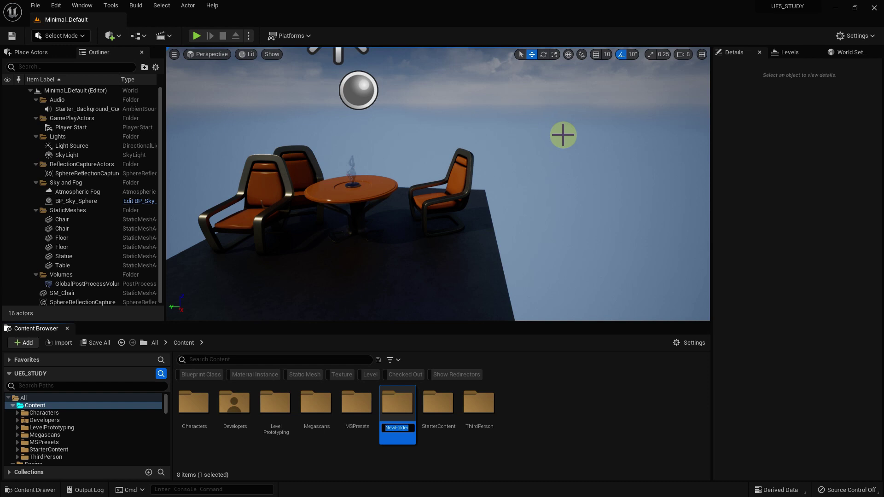
type("Ligh")
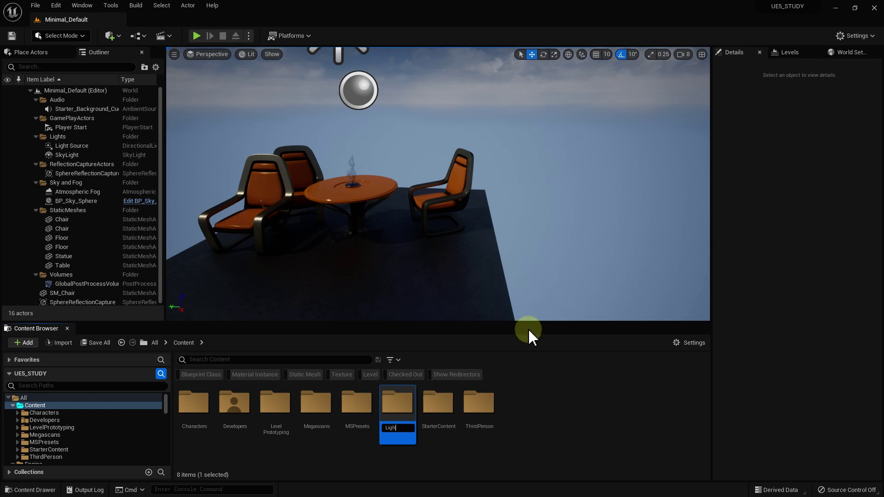
type("ting_")
type("Sample")
type("map")
key("Return")
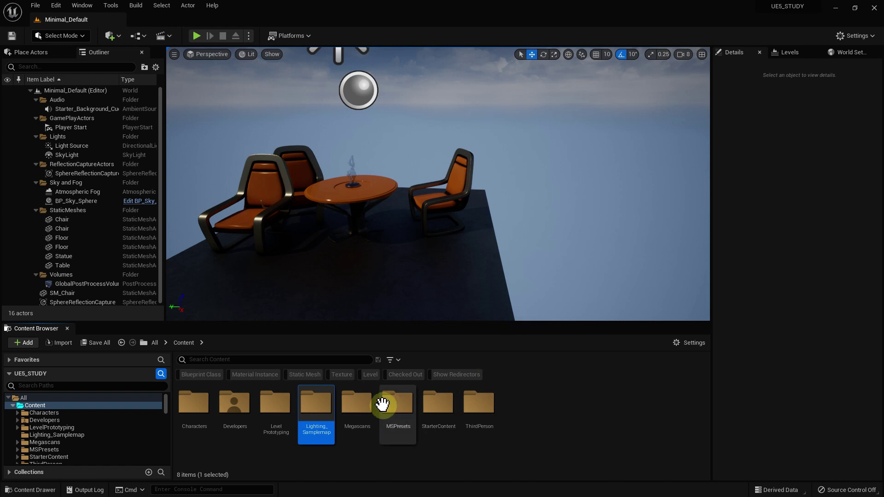
double_click(323, 404)
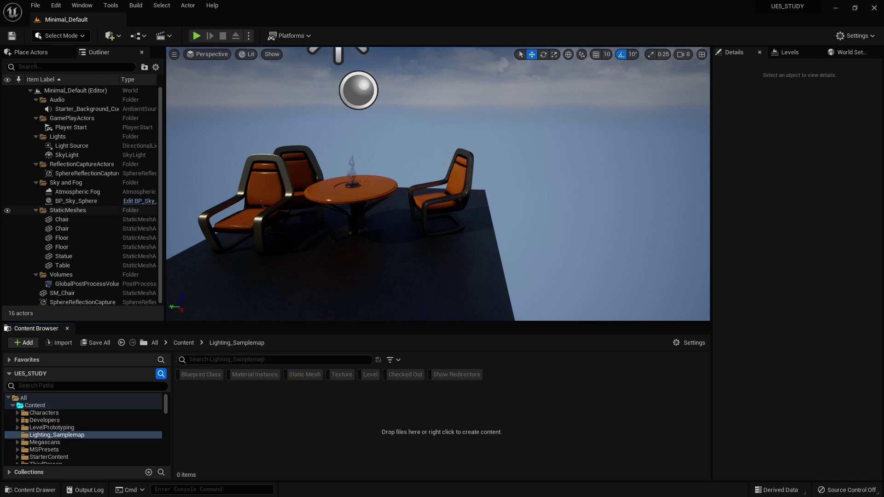
right_click(272, 406)
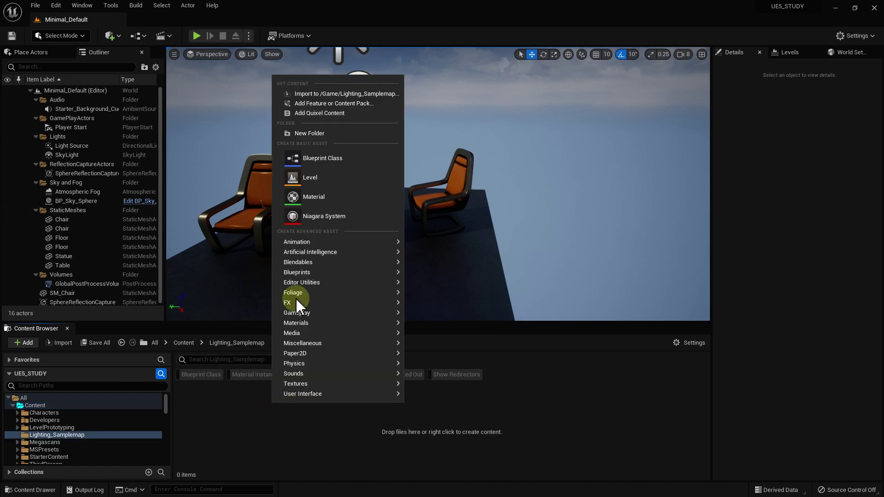
Step: Create a Level asset named LV_Lighting_Sample_A in Lighting_Samplemap and open it
left_click(329, 186)
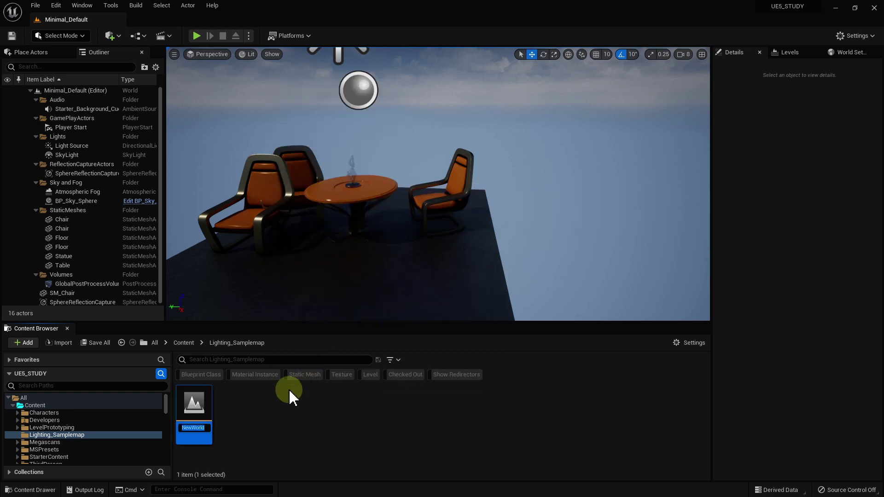
type("LV_")
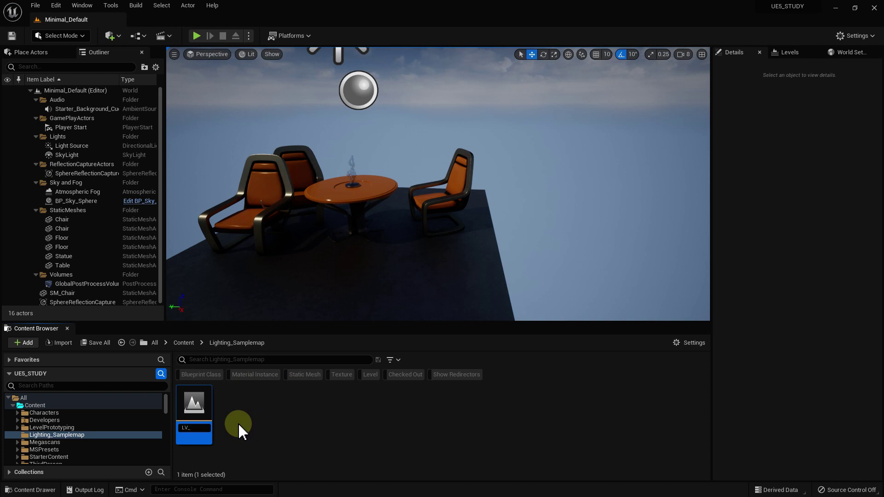
type("Lightin")
type("g_sa")
key("BackSpace")
key("BackSpace")
type("Sample_A")
key("Return")
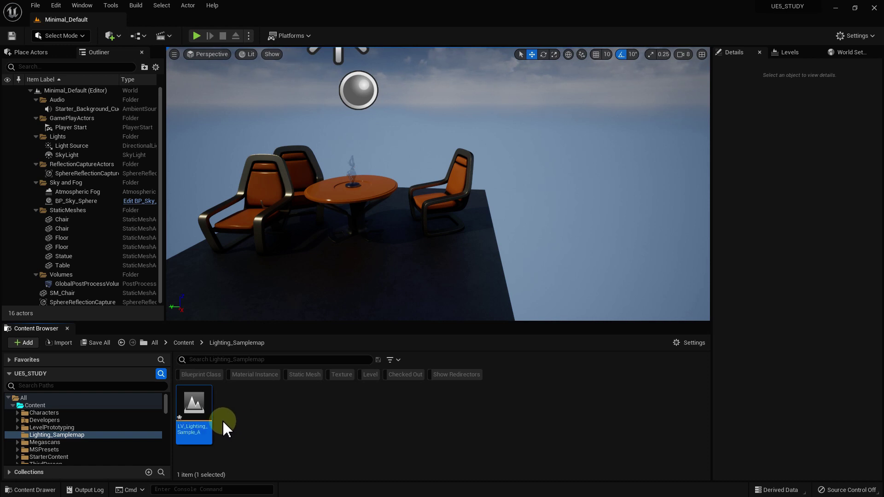
left_click(222, 419)
left_click(194, 420)
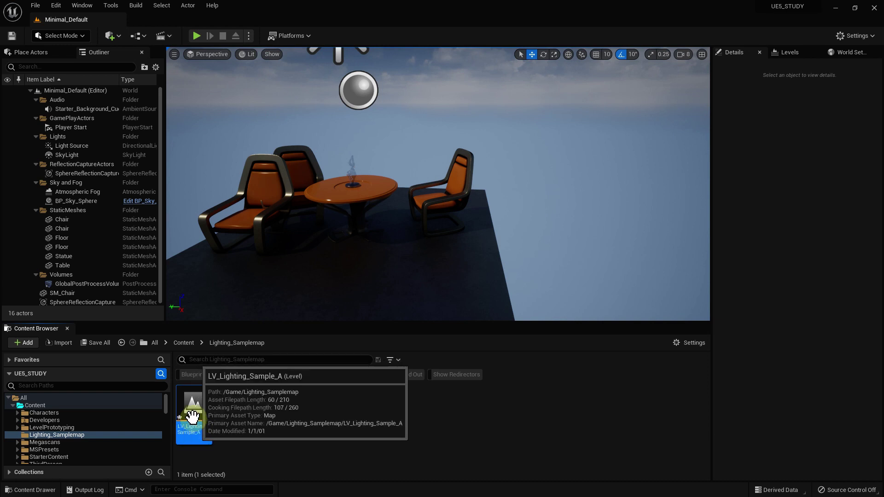
double_click(201, 409)
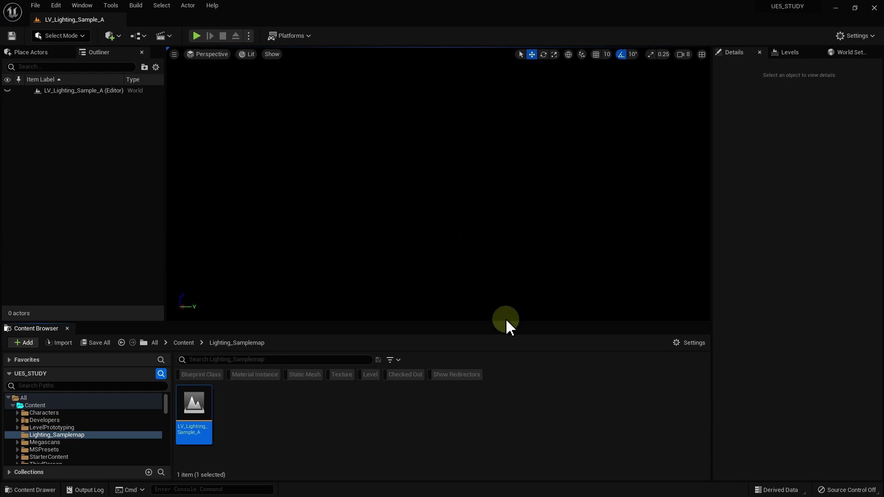
Step: Enlarge the viewport and slightly rotate the view of the empty LV_Lighting_Sample_A level
left_click_drag(506, 322, 508, 340)
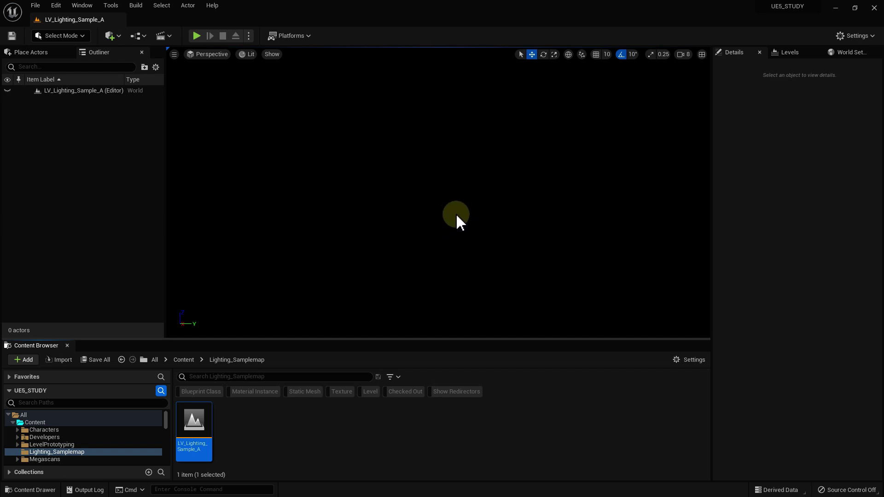
left_click_drag(475, 235, 477, 235)
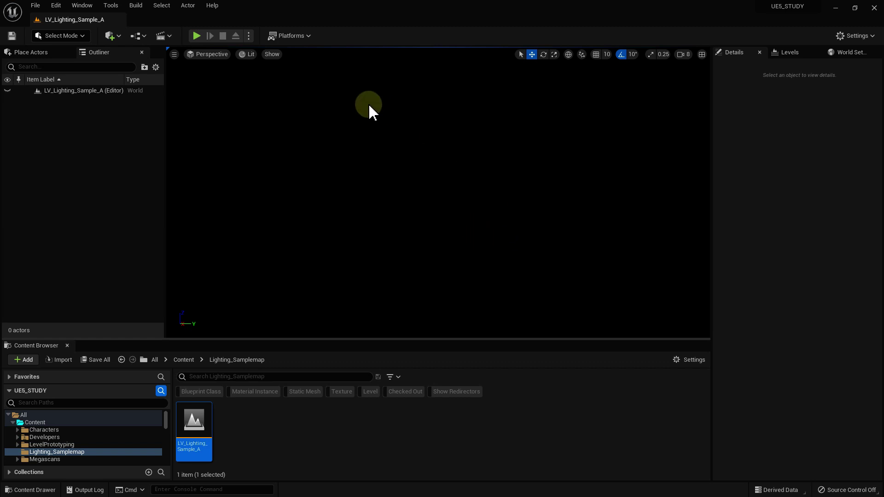
Step: Place a Directional Light from a 'dire' actor search and set its Mobility to Movable
left_click(31, 52)
left_click(69, 68)
type("di")
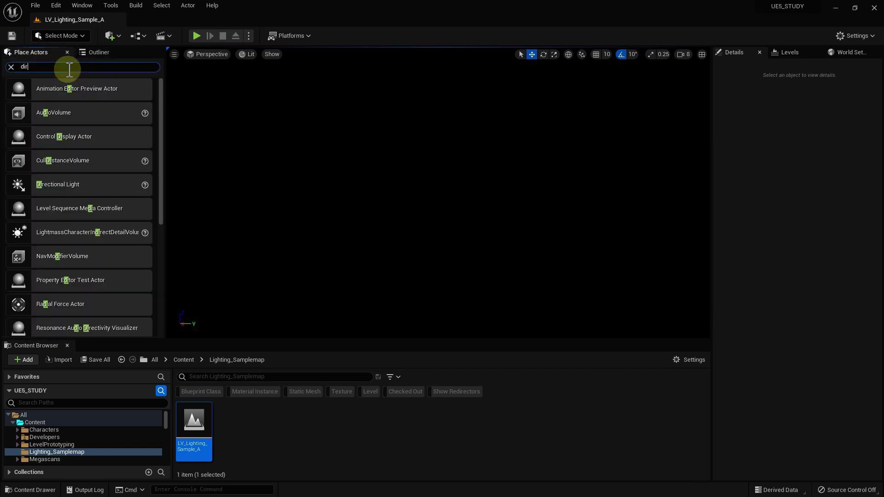
type("re")
left_click_drag(65, 89, 399, 211)
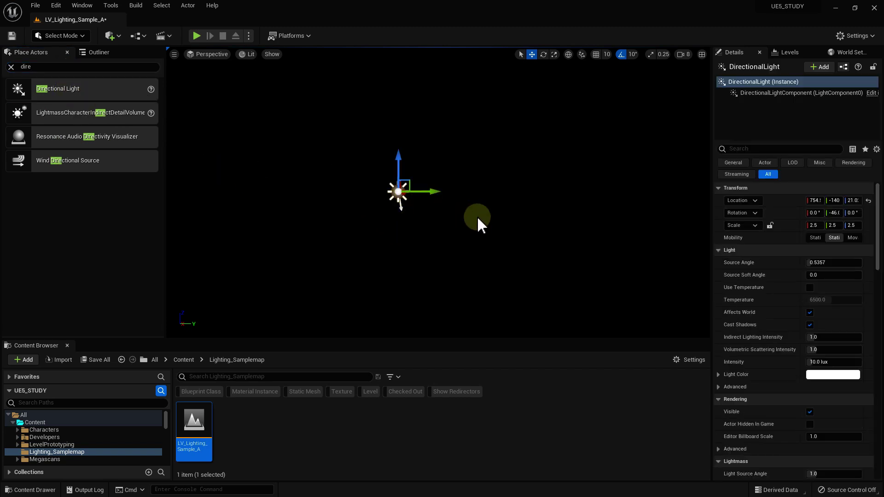
left_click(851, 238)
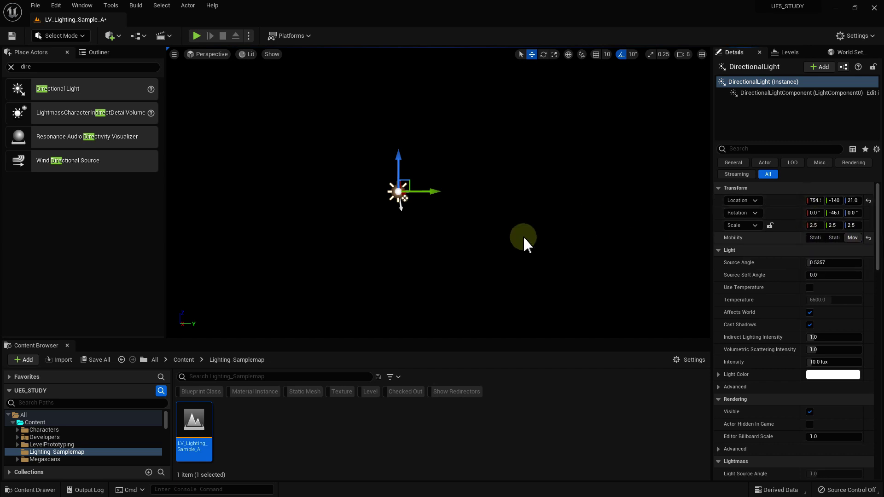
mouse_move(397, 192)
left_mouse_down()
mouse_move(320, 193)
mouse_move(327, 160)
left_mouse_up()
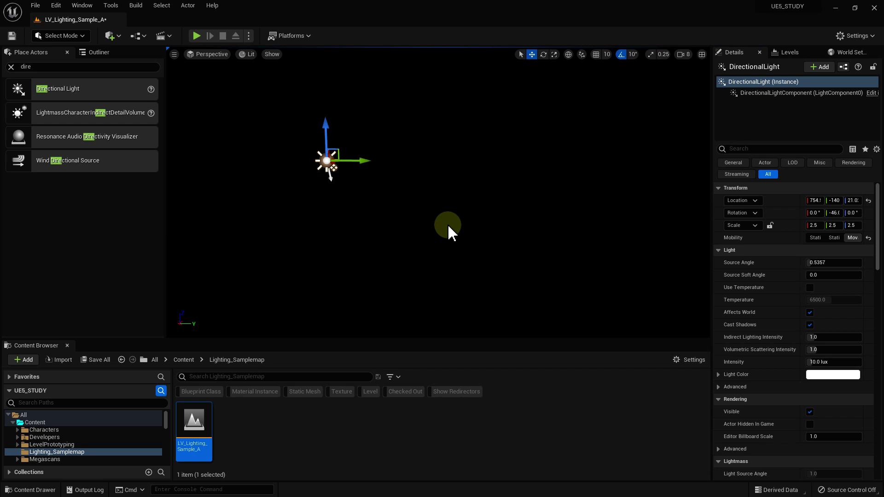
left_click_drag(449, 230, 449, 228)
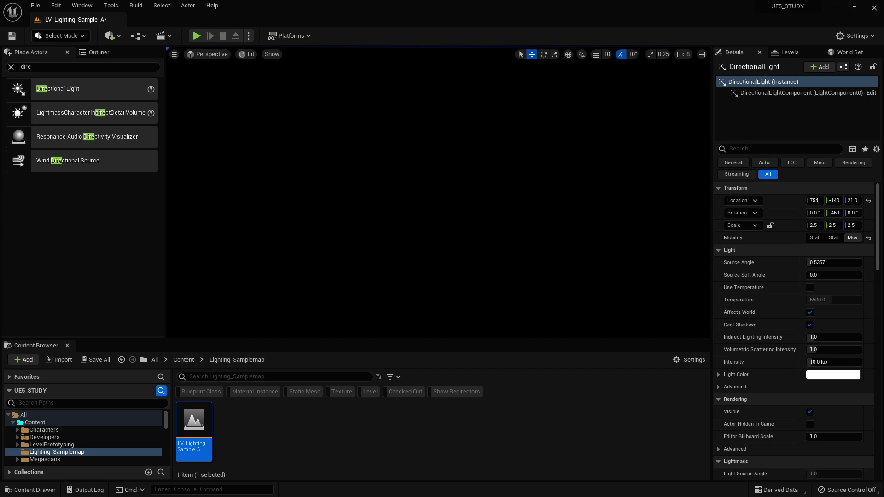
left_click_drag(243, 293, 370, 261)
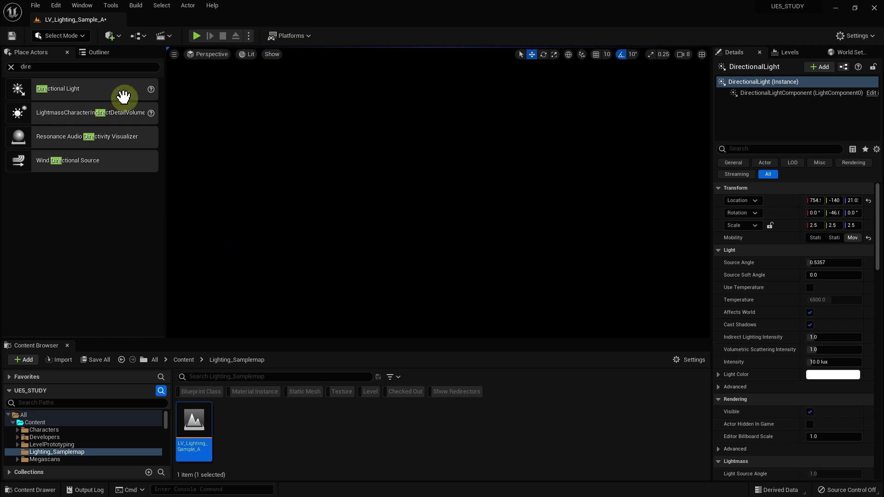
Step: Drop a Sky Atmosphere from a 'skyat' search into the level and orbit to inspect the sky
left_click(11, 67)
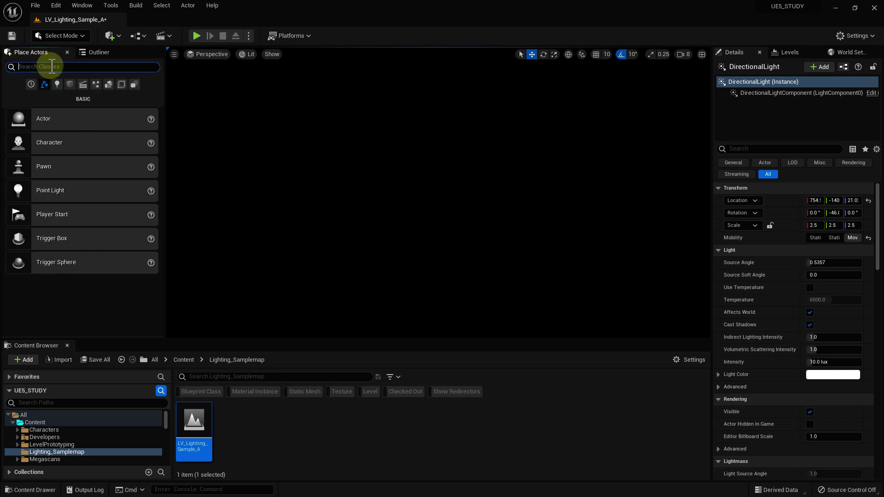
type("sky")
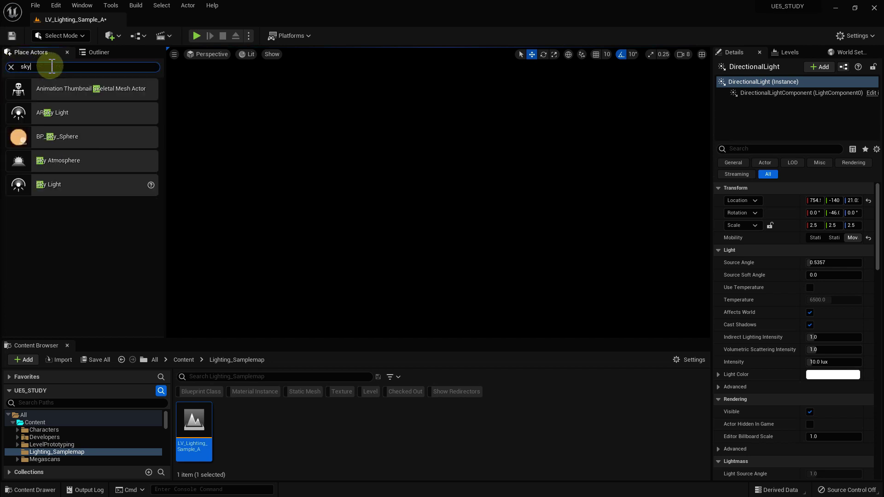
type("at")
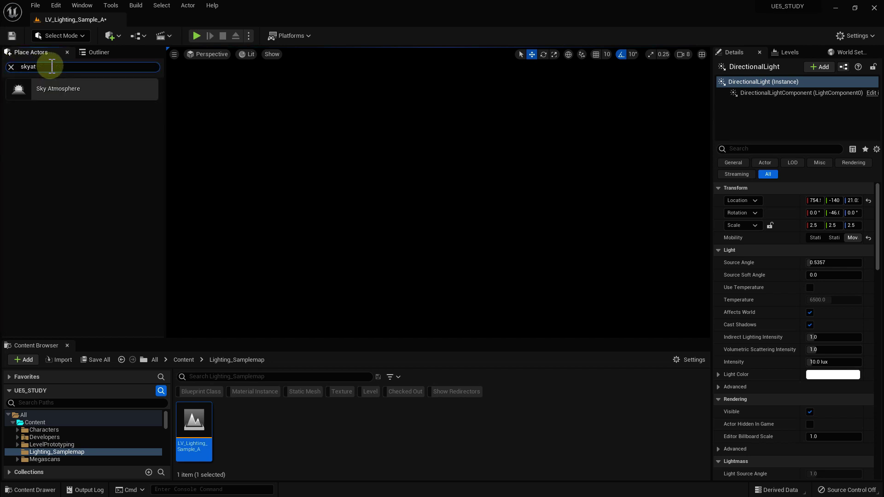
left_click_drag(67, 90, 396, 210)
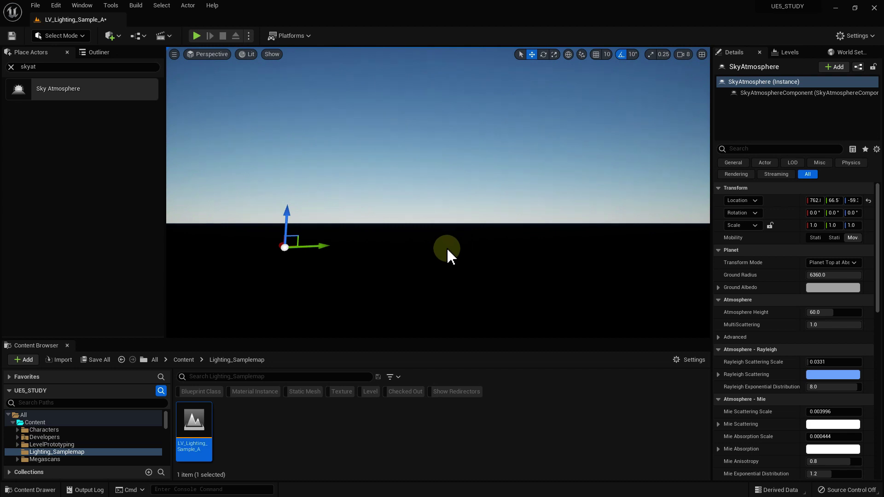
right_click_drag(444, 247, 449, 243)
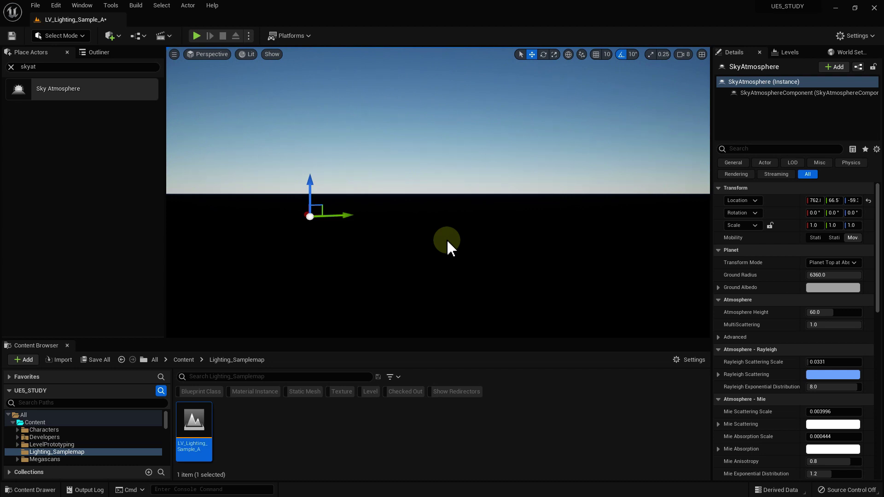
right_click_drag(452, 243, 446, 251)
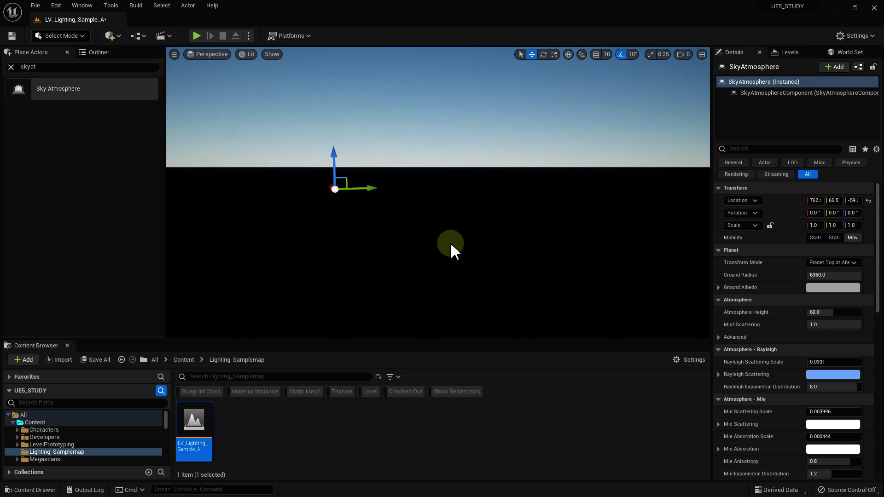
middle_click_drag(452, 251, 463, 267)
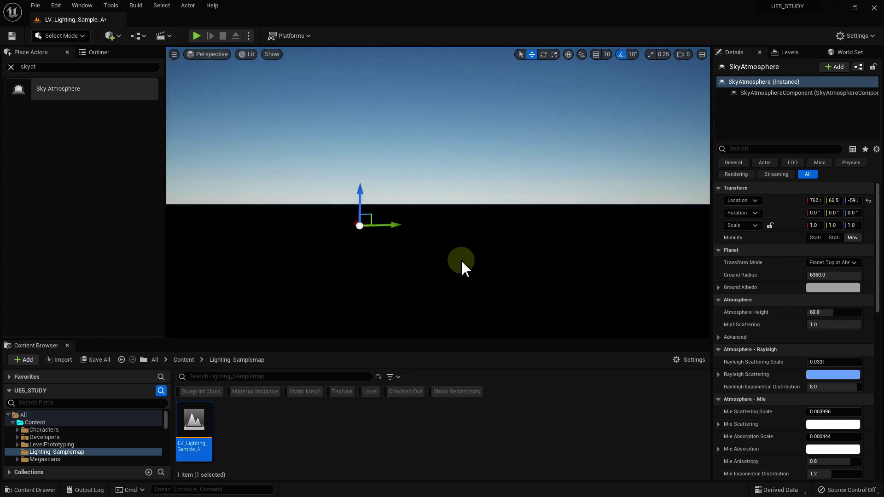
mouse_move(367, 251)
right_mouse_down()
mouse_move(367, 207)
mouse_move(367, 251)
right_mouse_up()
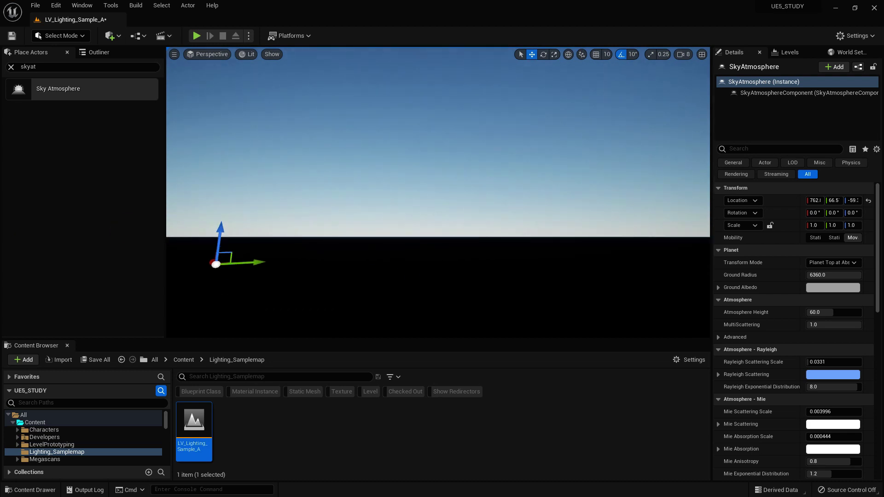
right_click_drag(291, 312, 321, 302)
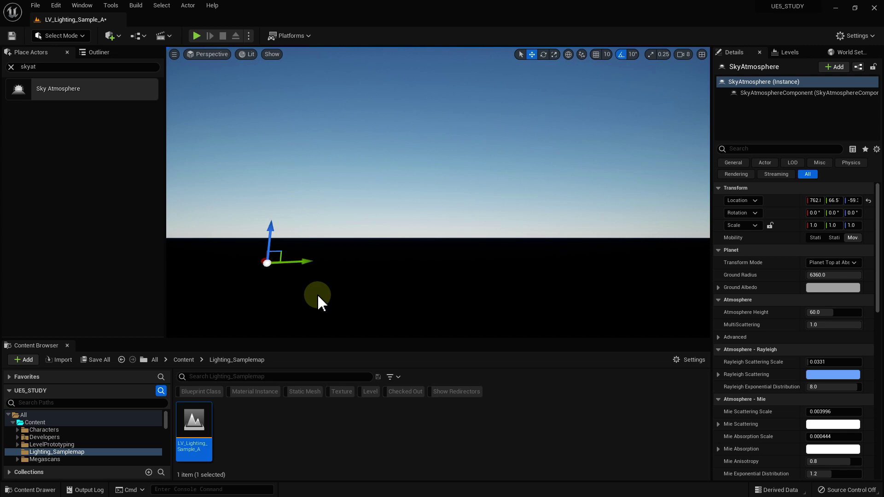
left_click(11, 66)
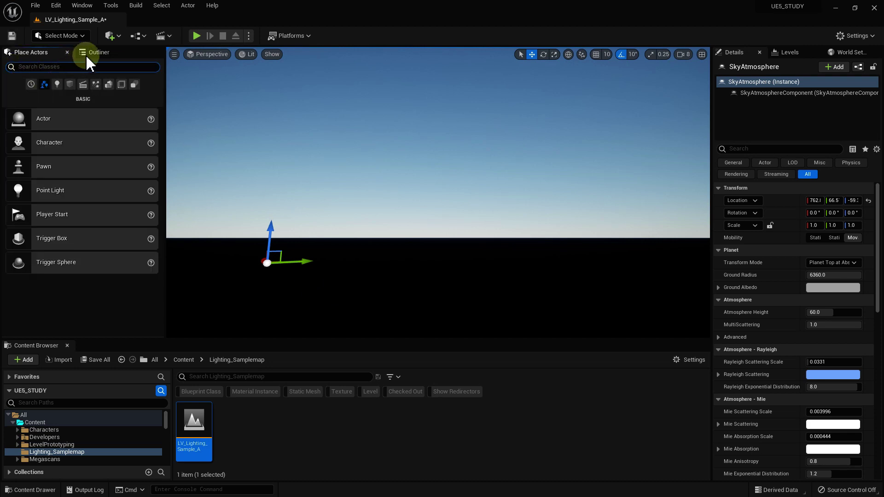
Step: Select the DirectionalLight in the Outliner and scroll its Details to Atmosphere and Cloud
left_click(95, 52)
left_click(70, 99)
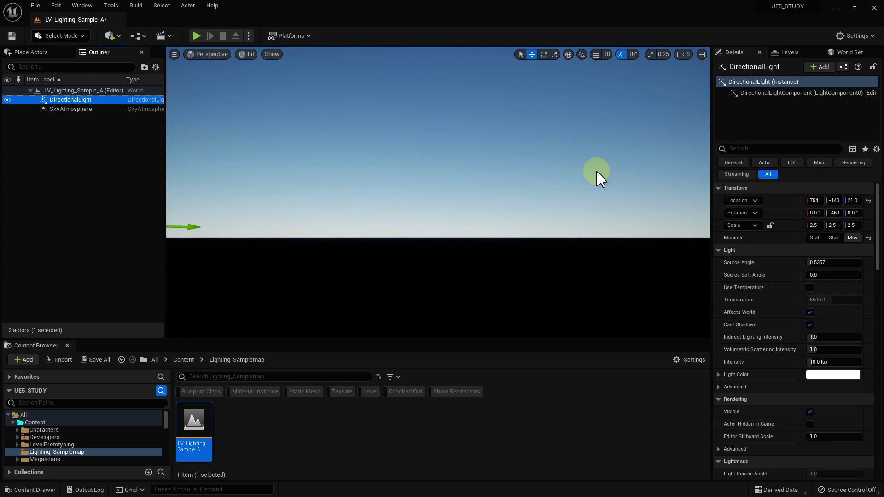
scroll(778, 216, "down", 1)
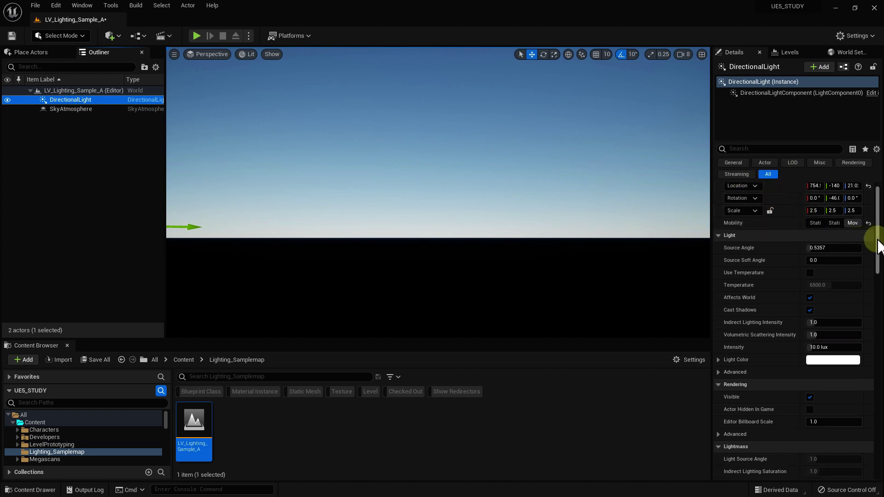
left_click_drag(878, 247, 870, 319)
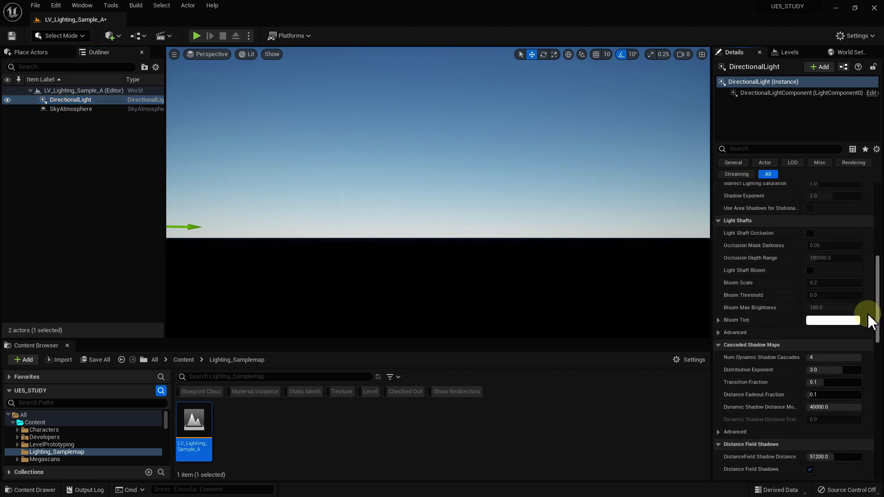
left_click_drag(868, 318, 863, 363)
left_click(736, 321)
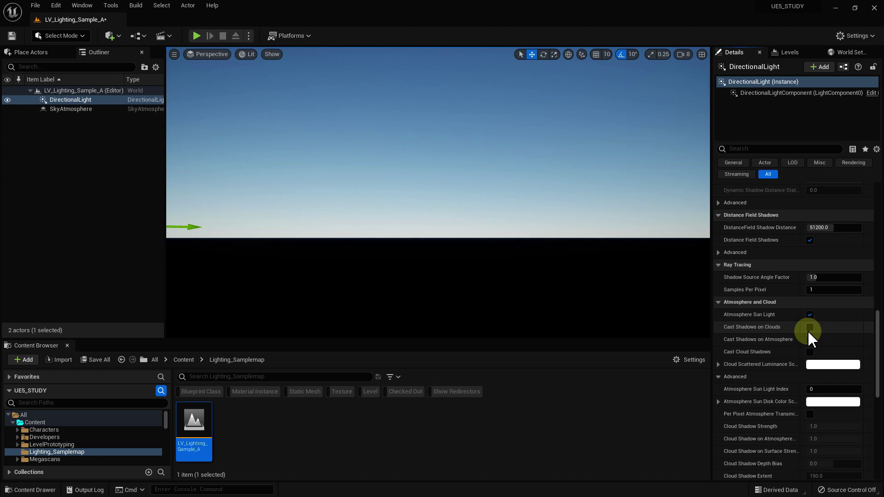
right_click_drag(437, 207, 437, 138)
Step: Toggle Atmosphere Sun Light off and on, leaving it enabled, and check the sunlit horizon
left_click(809, 315)
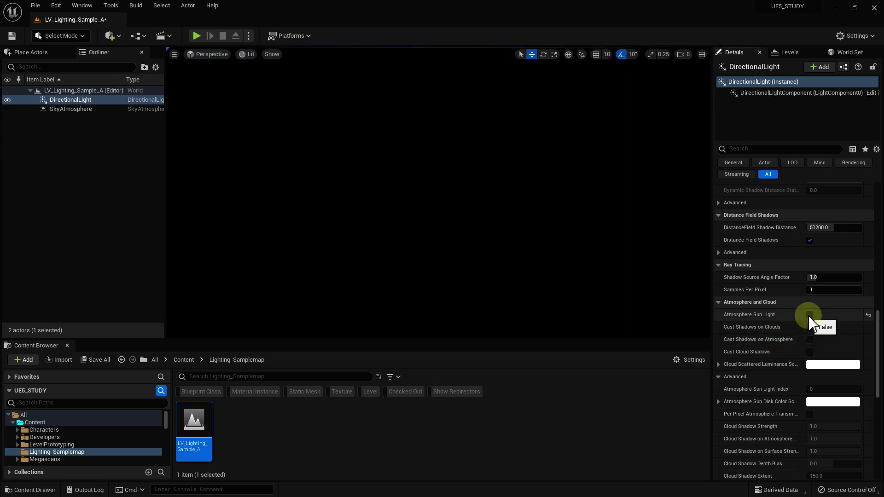
left_click(809, 315)
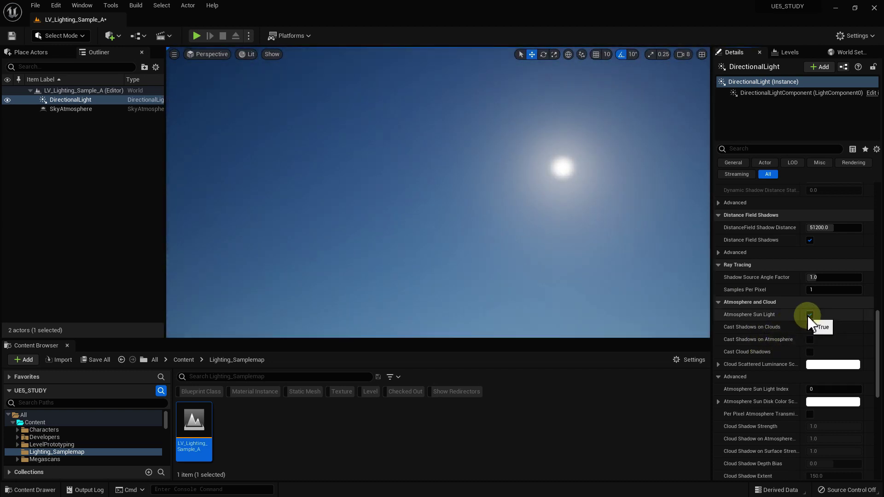
left_click(809, 315)
left_click(809, 315)
mouse_move(438, 184)
right_mouse_down()
mouse_move(437, 161)
mouse_move(419, 211)
right_mouse_up()
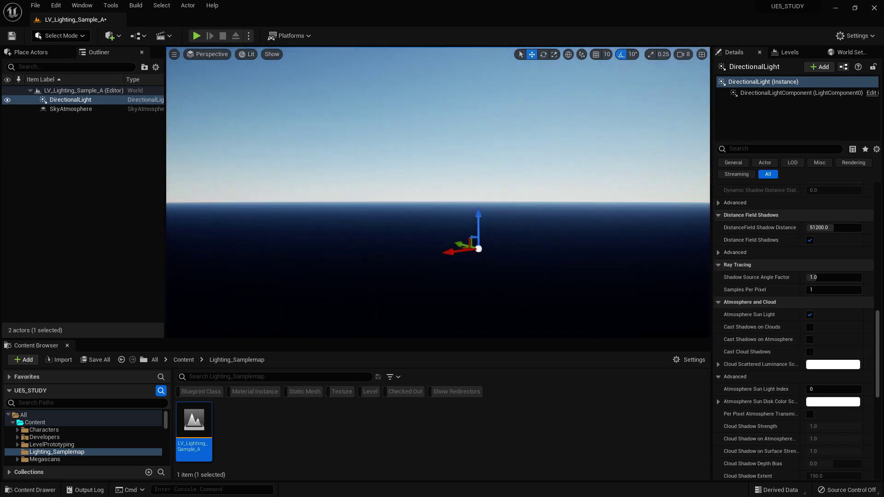
right_click_drag(419, 212, 477, 229)
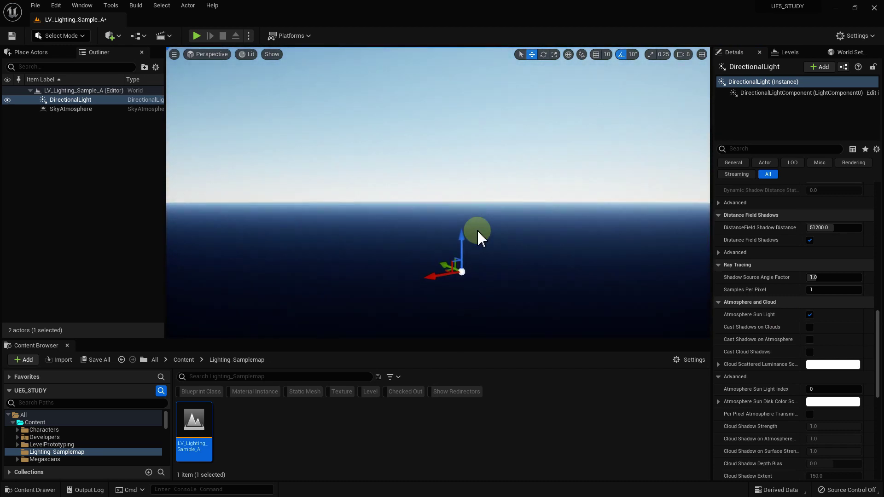
right_click_drag(433, 289, 434, 295)
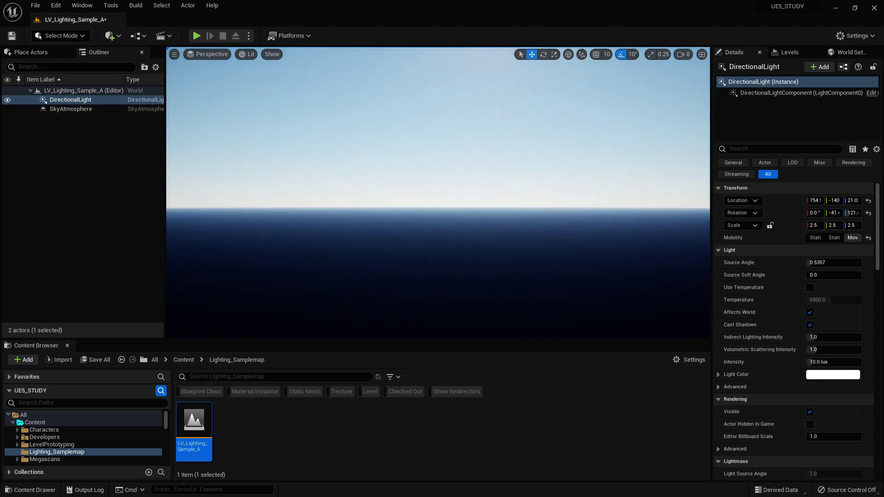
right_click_drag(433, 294, 434, 326)
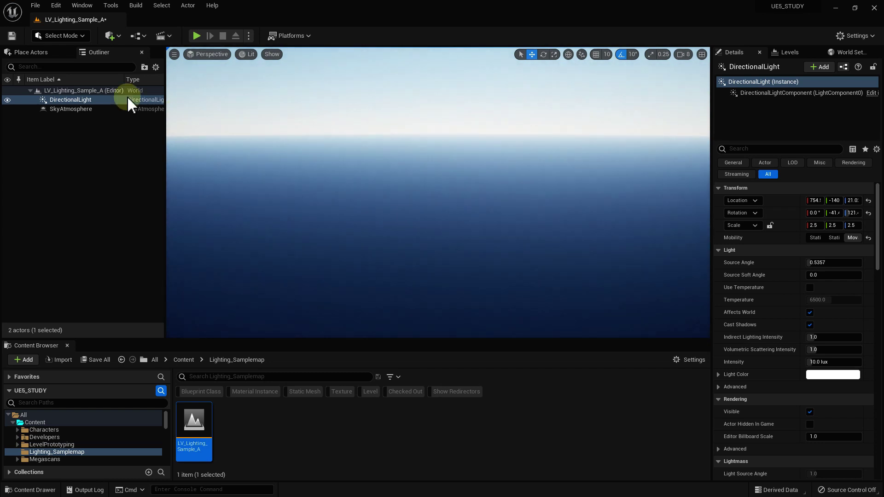
Step: Place an Exponential Height Fog from a 'height' actor search and view the hazy horizon
left_click(31, 54)
left_click(63, 68)
type("height")
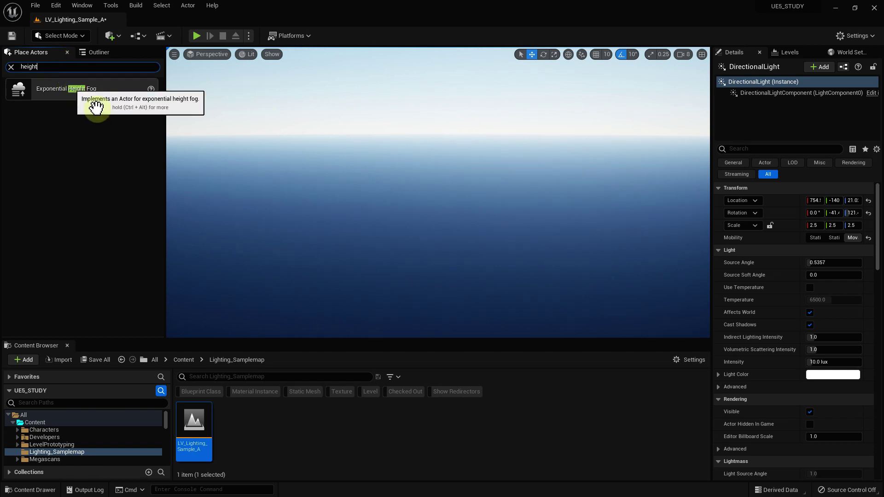
left_click_drag(89, 92, 404, 231)
right_click_drag(404, 231, 470, 202)
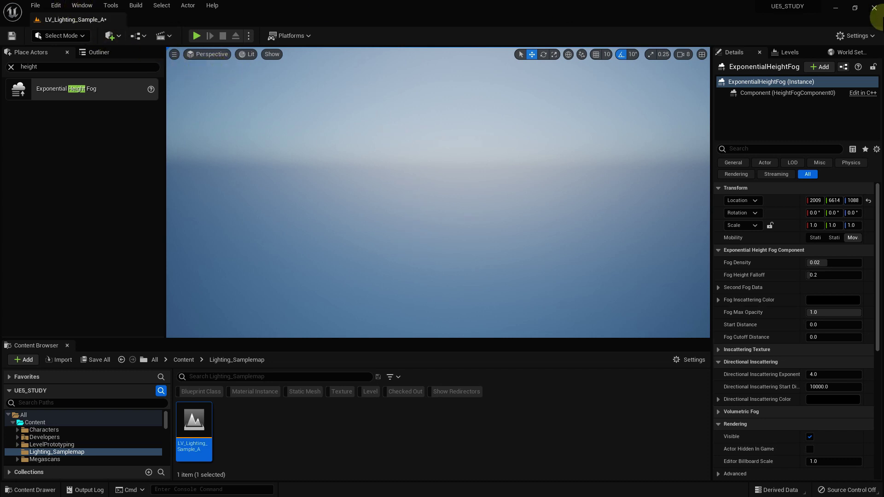
left_click(857, 36)
left_click(789, 79)
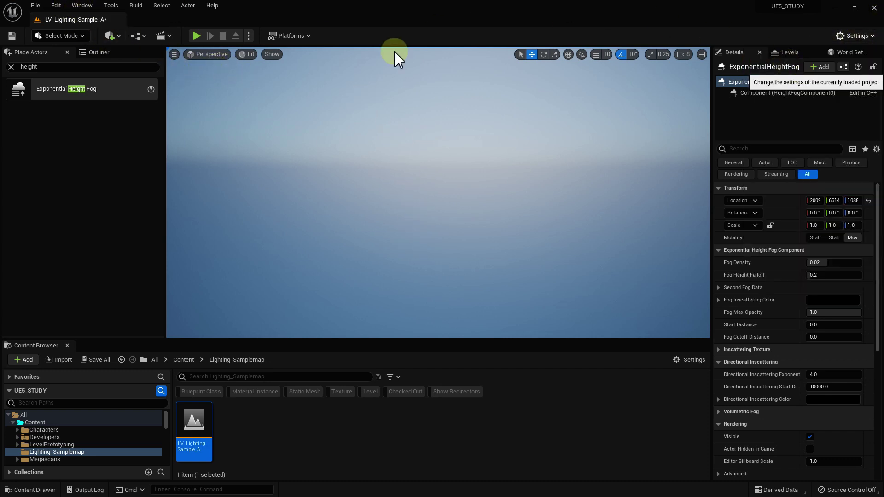
left_click(329, 101)
type("h")
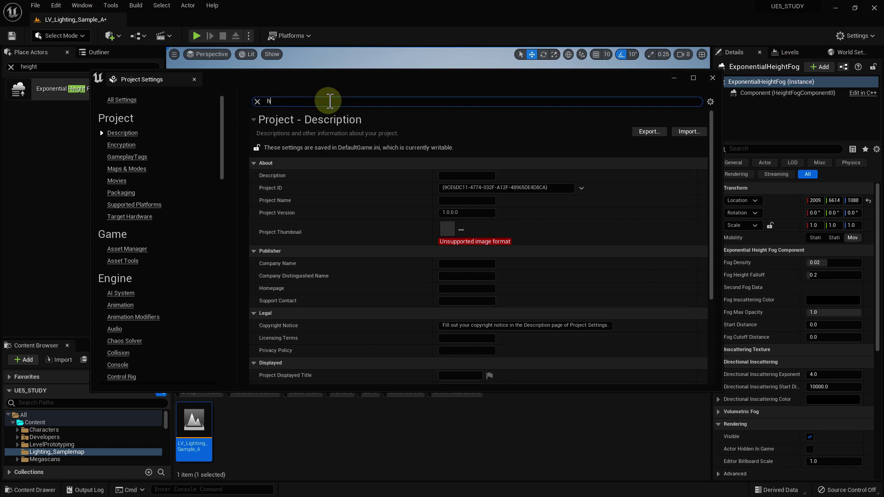
type("eightfog")
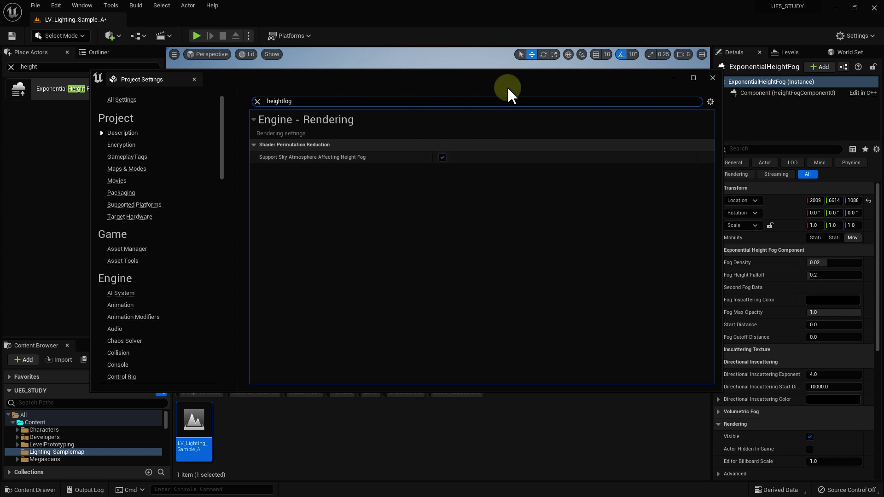
left_click(713, 78)
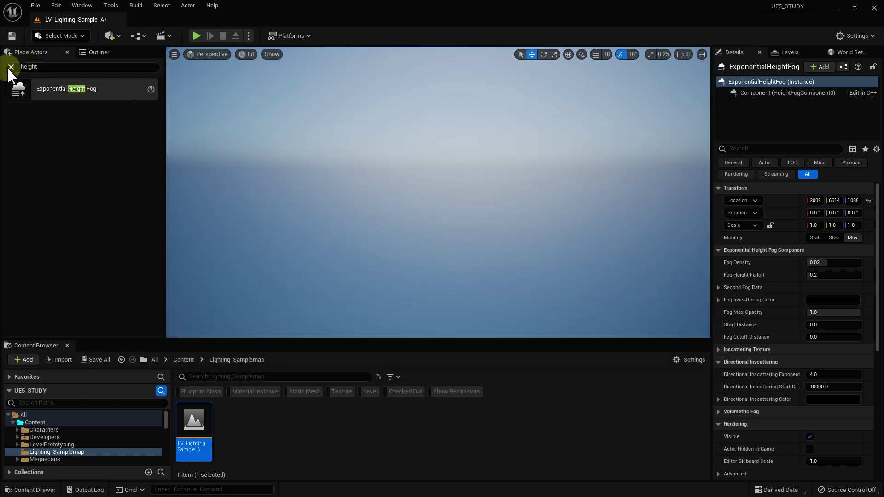
Step: Clear the actor search and select SkyAtmosphere, then ExponentialHeightFog, in the Outliner
left_click(11, 67)
left_click(102, 52)
left_click(73, 118)
left_click(69, 109)
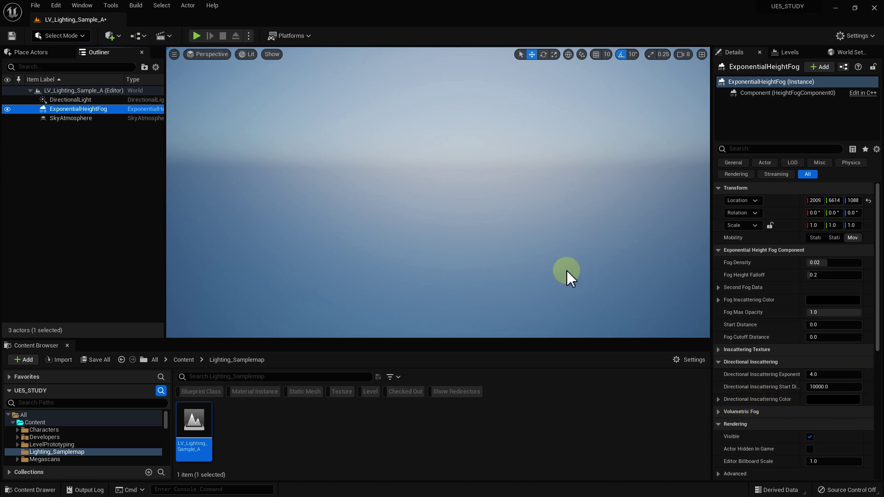
Step: Swing the sun with Ctrl+L through sunset and pink dusk back to a blue daytime angle
right_click_drag(540, 253, 536, 217)
key("ctrl+l")
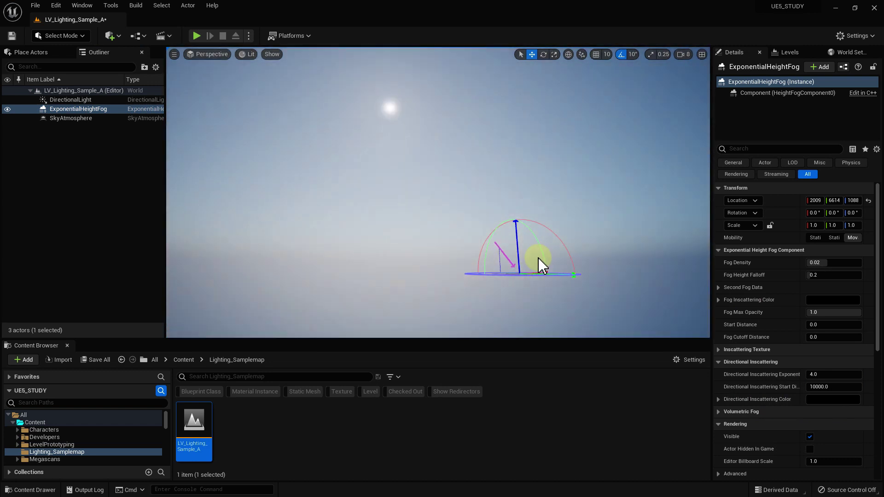
mouse_move(538, 255)
key("ctrl+l")
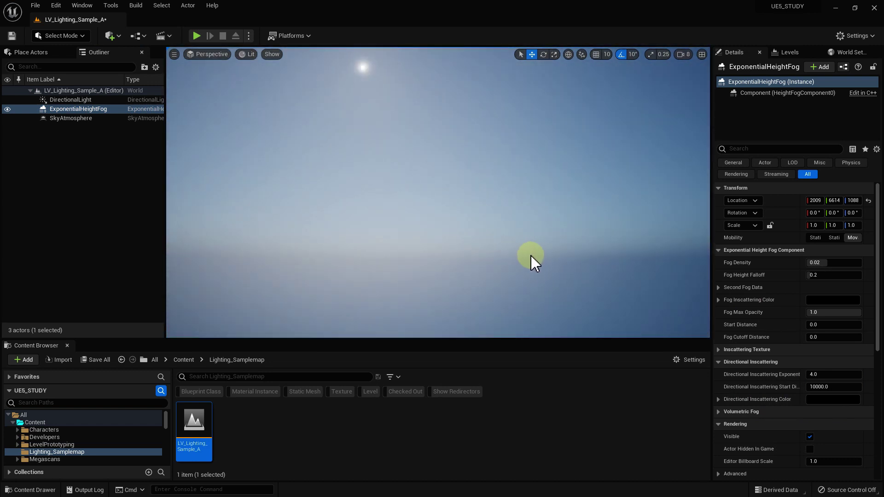
key("ctrl+l")
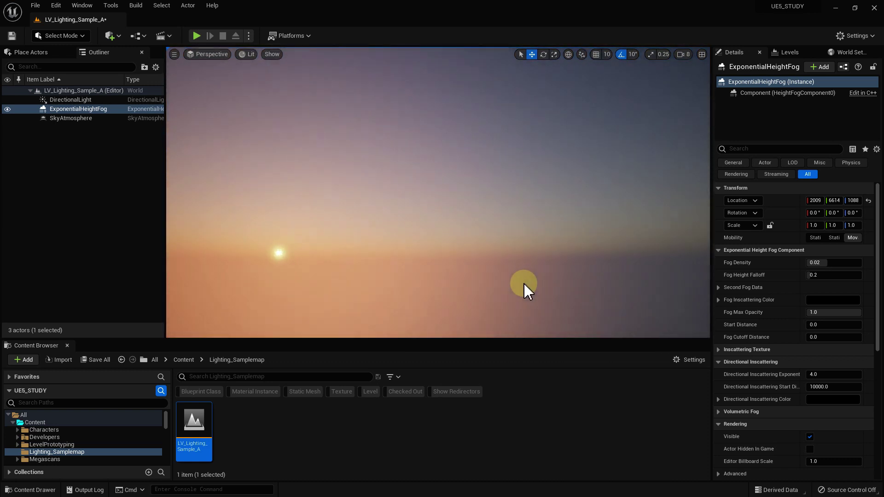
key("ctrl+l")
key("ctrl+l")
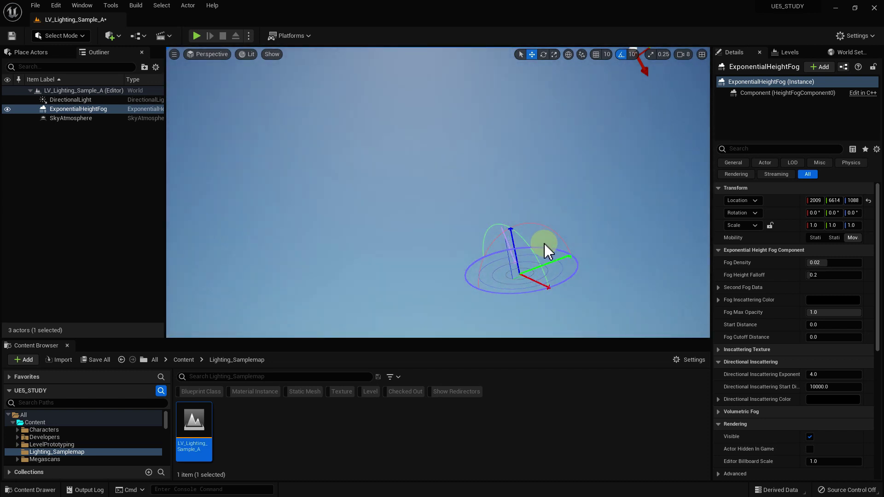
key("ctrl+l")
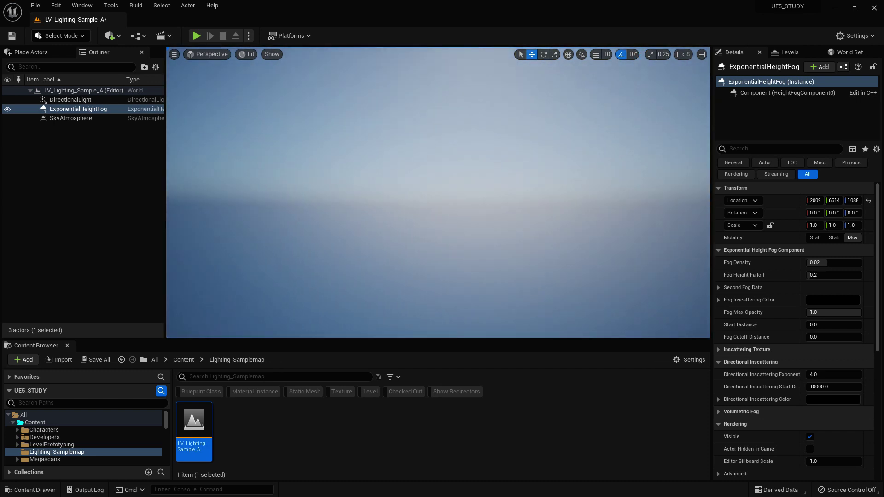
left_click(406, 209)
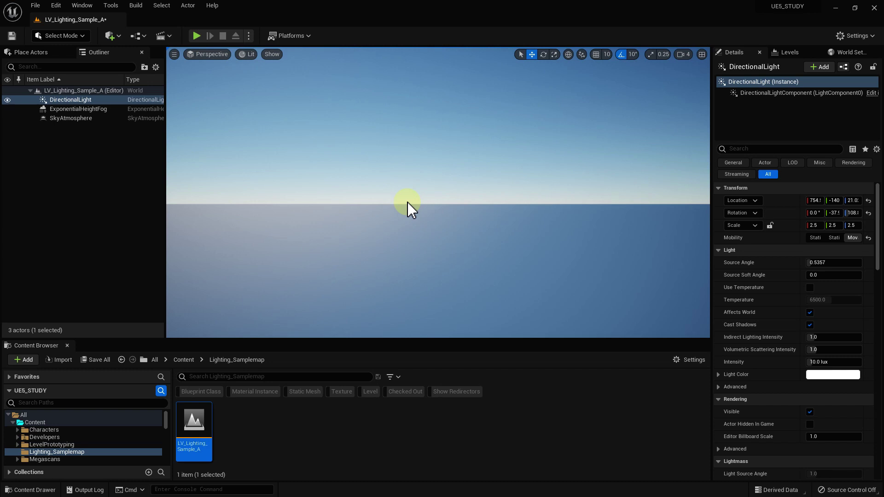
Step: Return to the placeable actors list and search its classes for 'volumetric'
right_click_drag(385, 214, 399, 220)
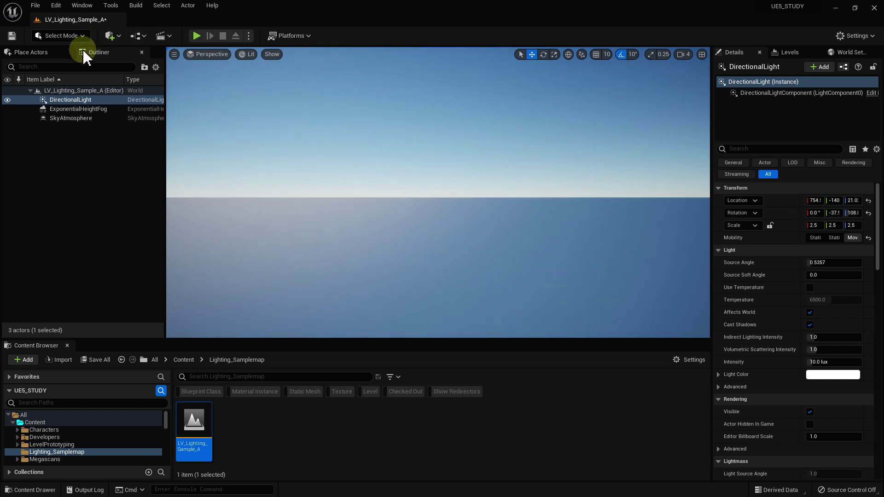
left_click(36, 56)
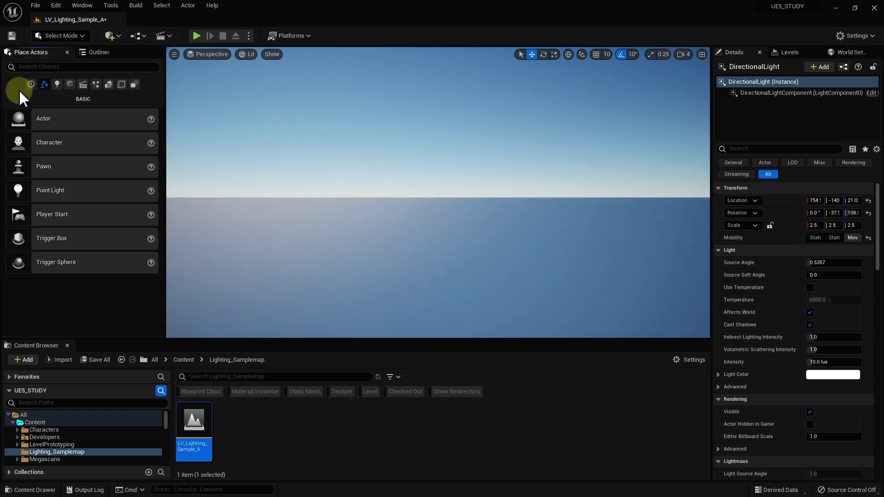
left_click(86, 66)
type("vo")
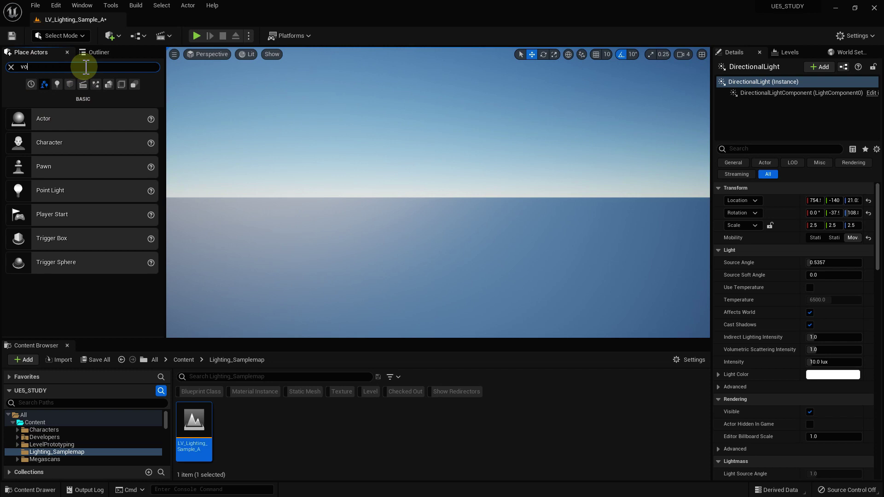
type("lumetric")
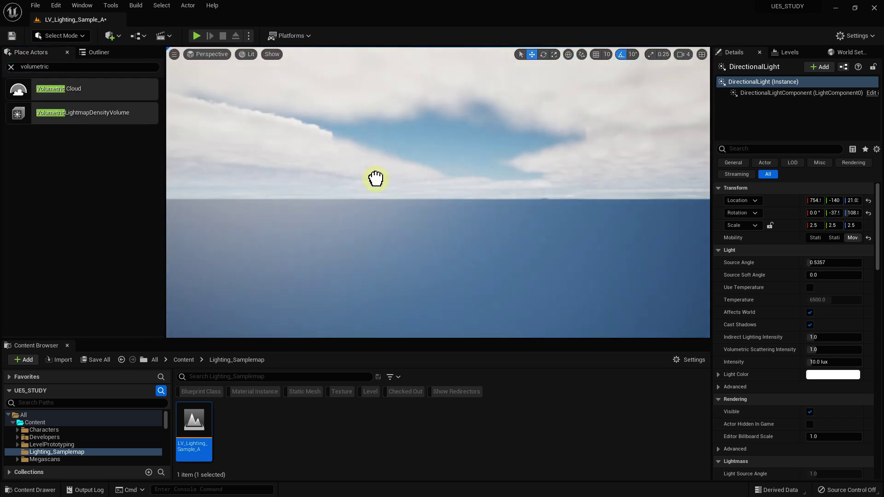
Step: Place a Volumetric Cloud, lower its bottom altitude to about 5.33, and thicken the layer height
left_click_drag(77, 91, 376, 179)
right_click_drag(376, 178, 323, 175)
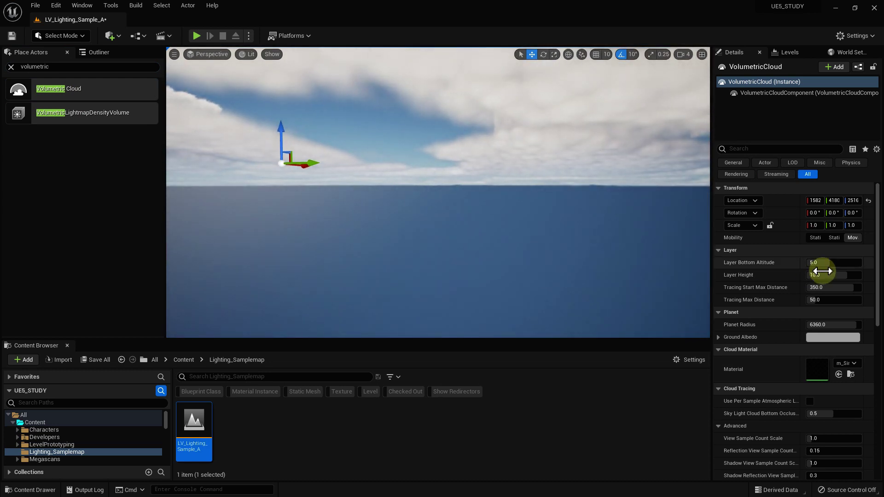
mouse_move(824, 263)
left_mouse_down()
mouse_move(815, 263)
mouse_move(837, 263)
left_mouse_up()
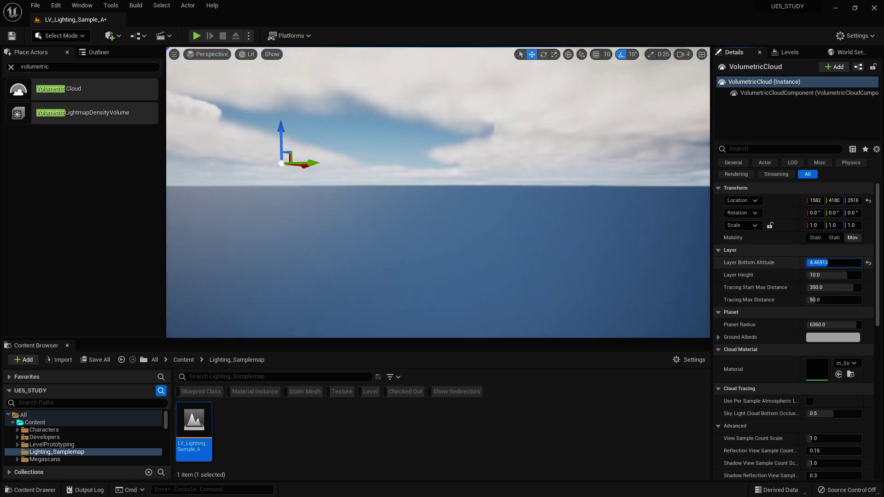
left_click_drag(823, 263, 535, 286)
right_click_drag(535, 286, 535, 258)
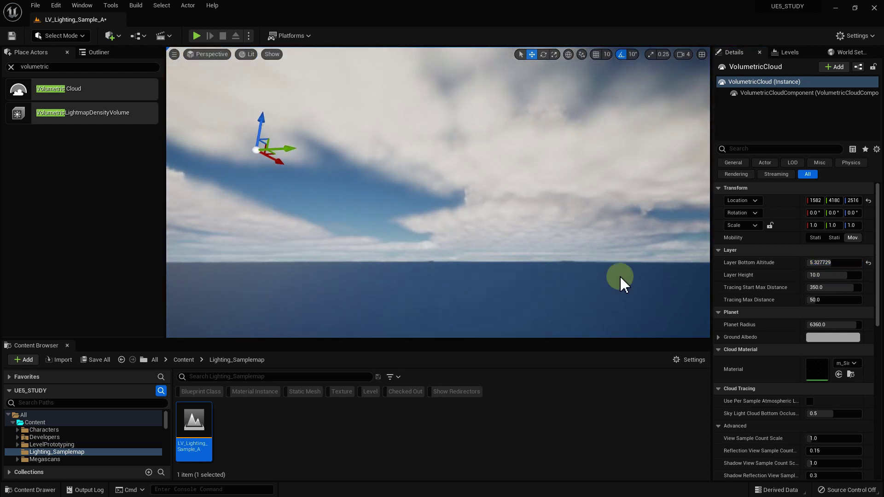
left_click_drag(832, 275, 856, 275)
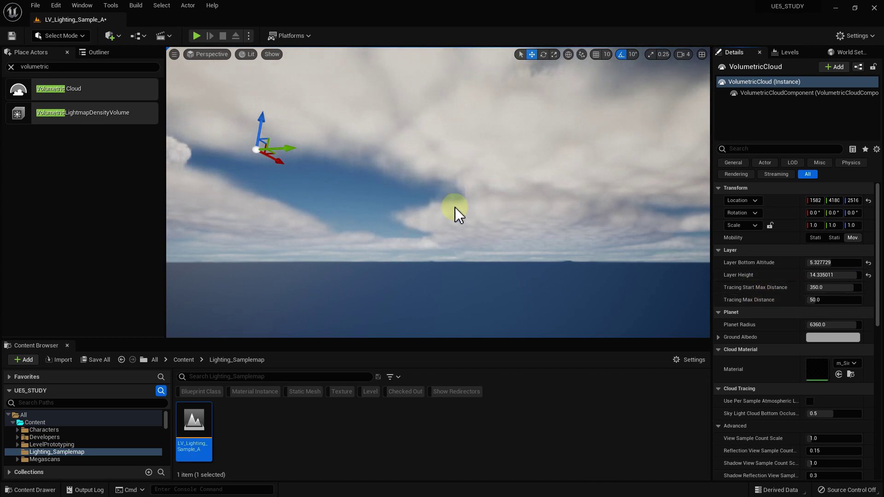
right_click_drag(458, 217, 454, 207)
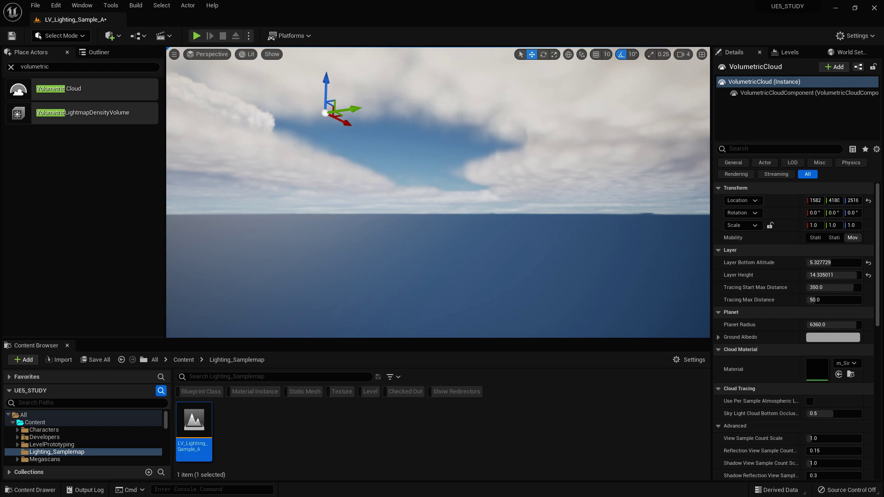
mouse_move(426, 245)
right_mouse_down()
mouse_move(426, 270)
mouse_move(424, 243)
right_mouse_up()
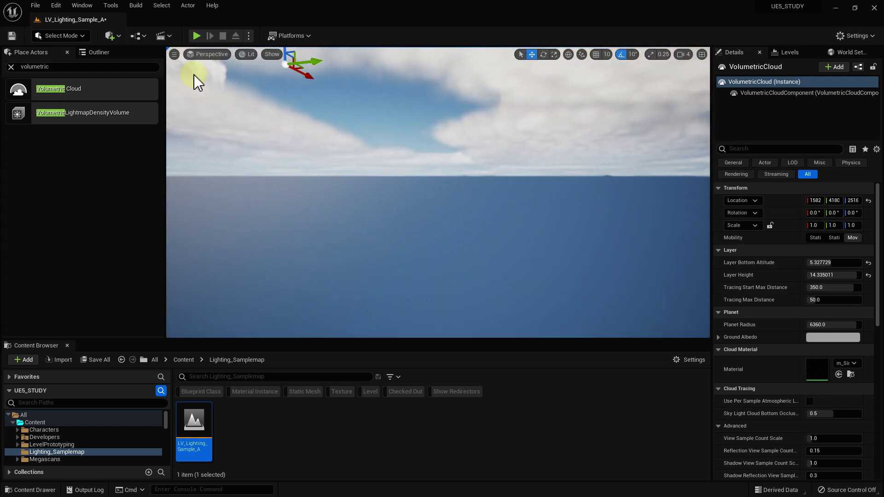
left_click(11, 66)
Step: Place a Sky Light from a 'skylight' search and make it Movable with Real Time Capture
left_click(53, 67)
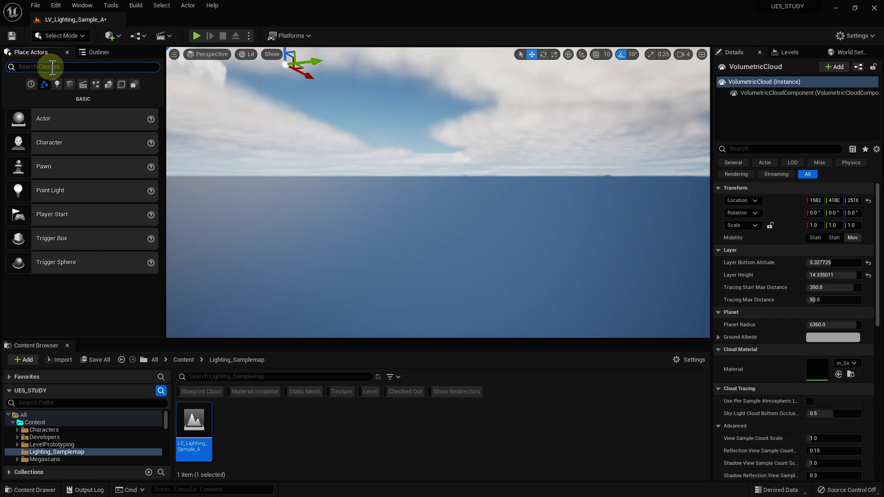
type("skylig")
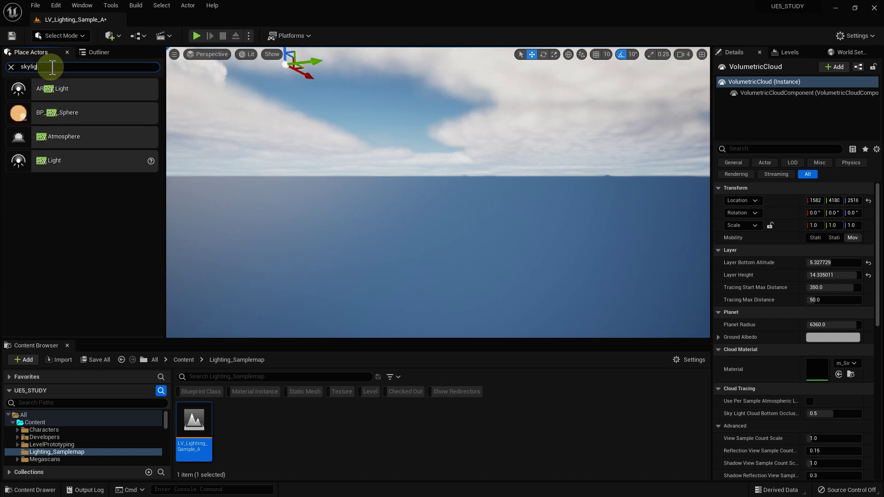
type("ht")
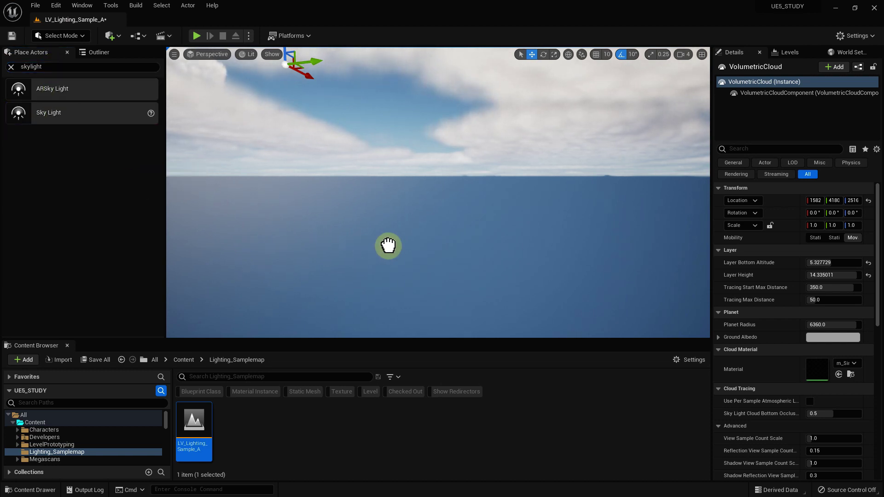
left_click_drag(388, 246, 396, 246)
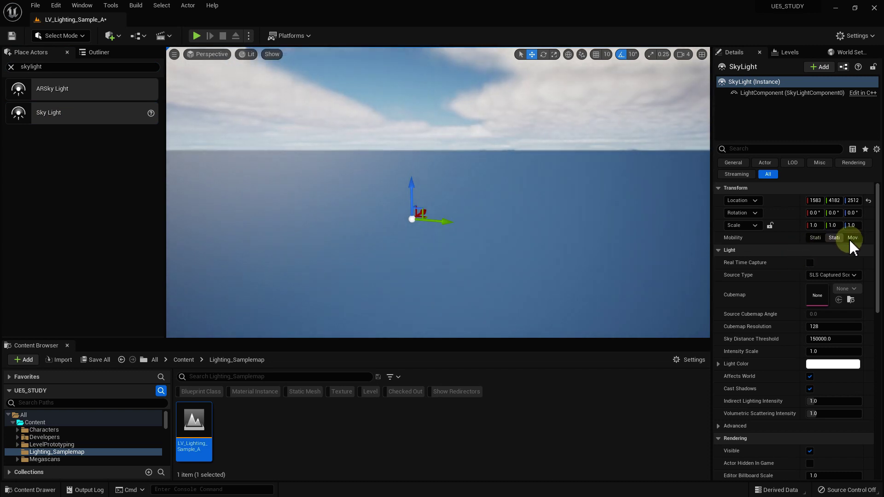
left_click(853, 238)
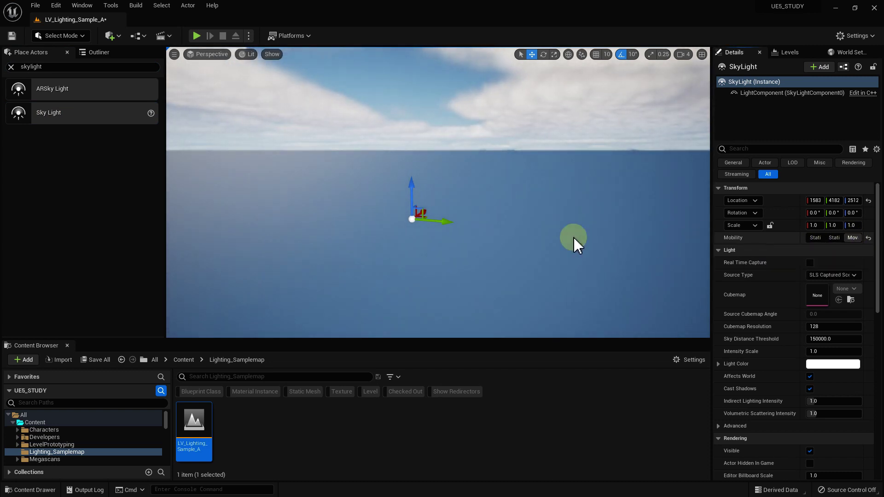
right_click_drag(529, 238, 522, 232)
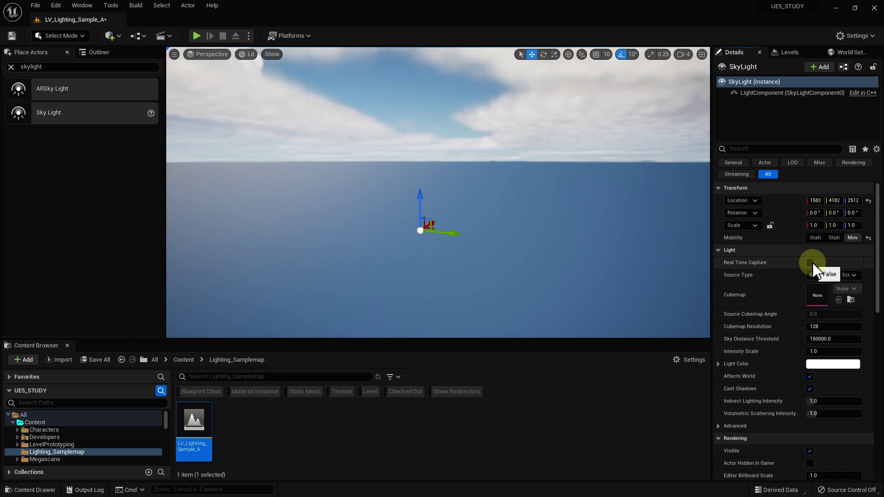
left_click(810, 263)
Step: Rotate the sun toward sunset, survey the lit clouds, and clear the skylight search
right_click_drag(626, 253, 593, 251)
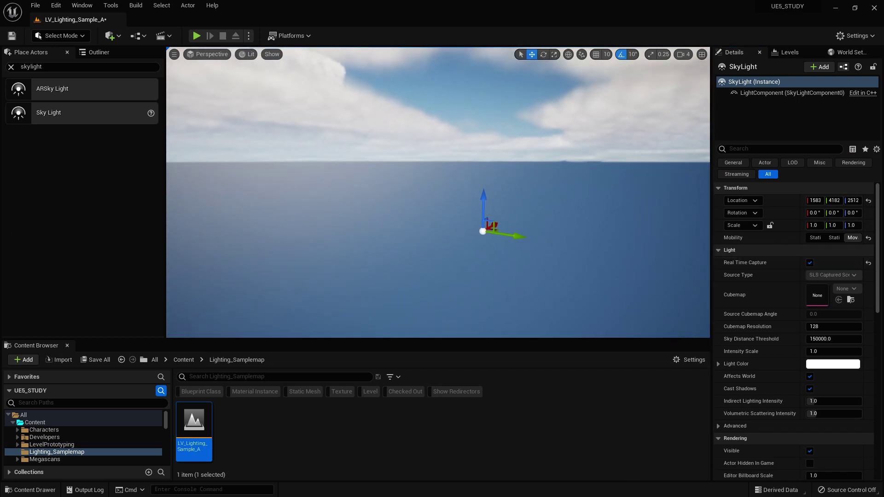
mouse_move(550, 238)
right_mouse_down()
mouse_move(547, 221)
mouse_move(548, 235)
right_mouse_up()
mouse_move(452, 253)
right_mouse_down()
mouse_move(465, 235)
mouse_move(479, 242)
right_mouse_up()
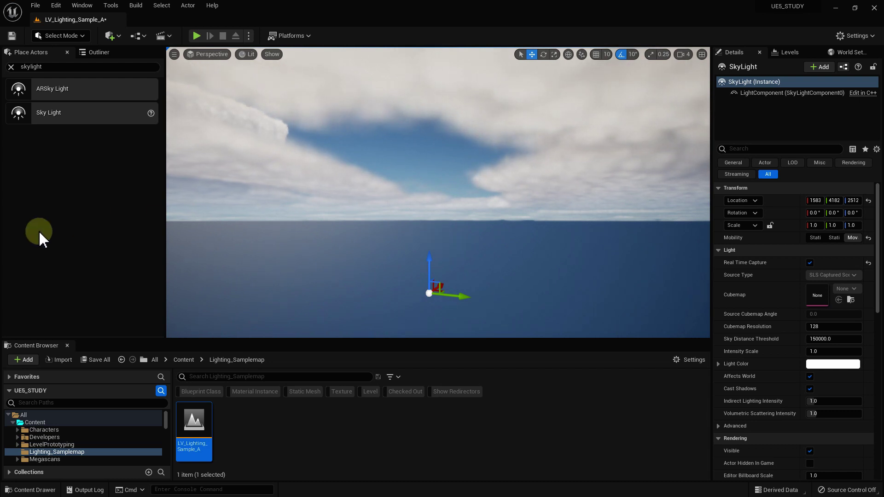
right_click_drag(382, 280, 400, 286)
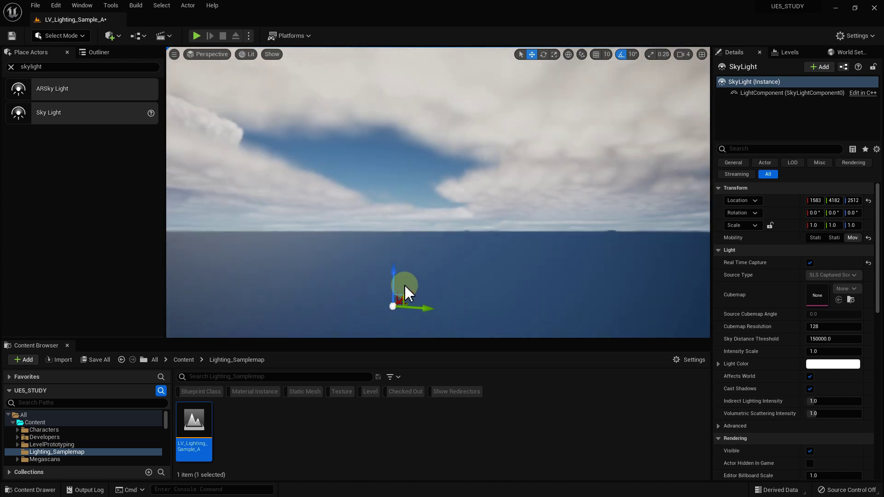
left_click_drag(400, 297, 413, 268)
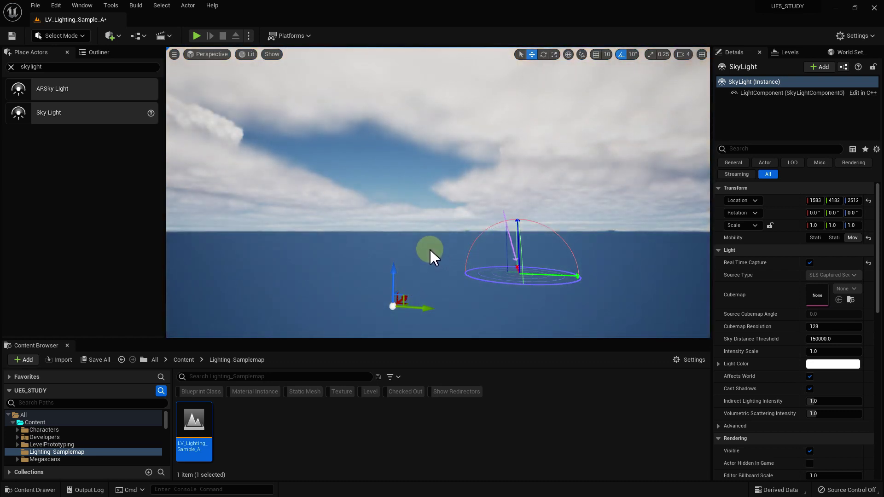
left_click_drag(413, 268, 436, 262)
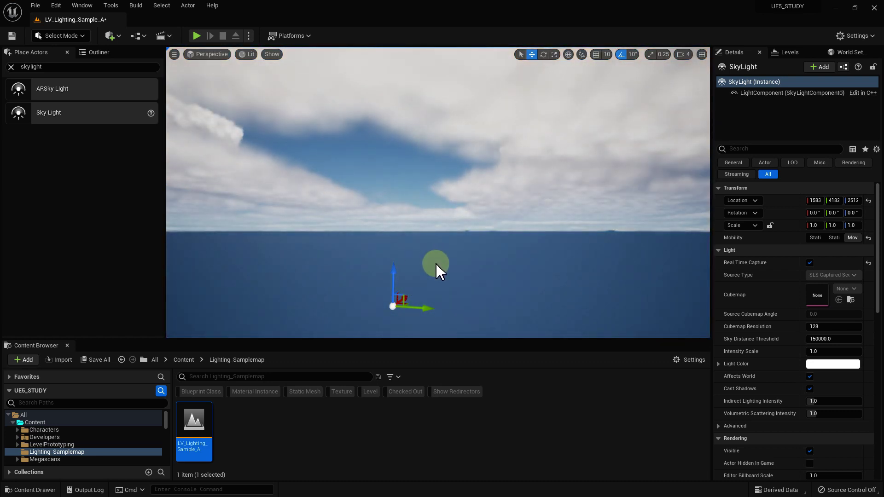
mouse_move(435, 262)
right_mouse_down()
mouse_move(456, 244)
mouse_move(436, 263)
right_mouse_up()
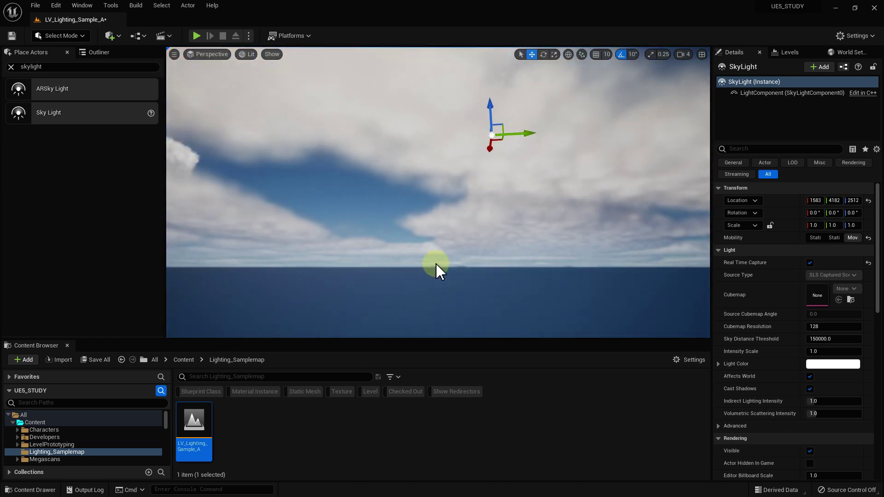
mouse_move(432, 265)
left_mouse_down()
mouse_move(422, 286)
mouse_move(453, 268)
left_mouse_up()
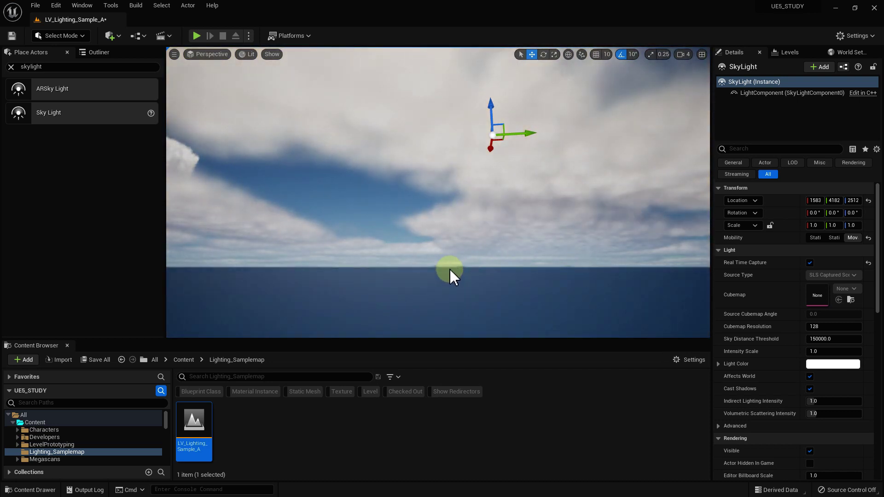
right_click_drag(449, 268, 428, 281)
right_click_drag(441, 227, 456, 220)
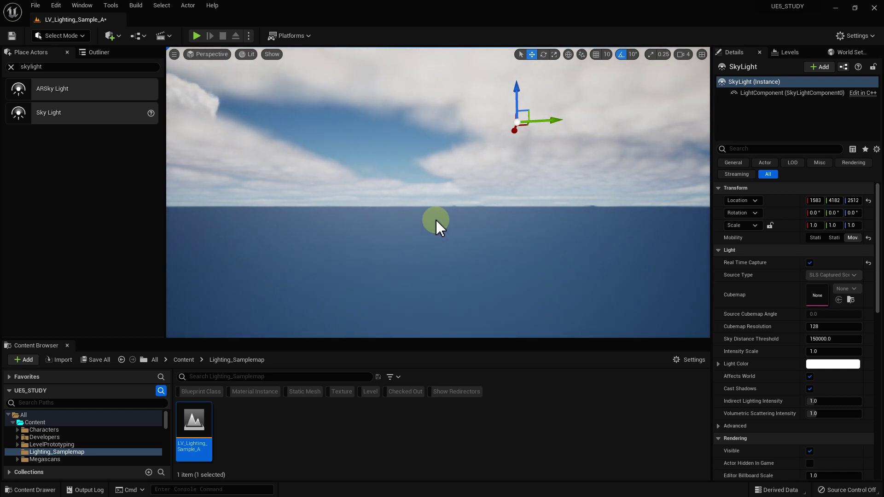
left_click(10, 67)
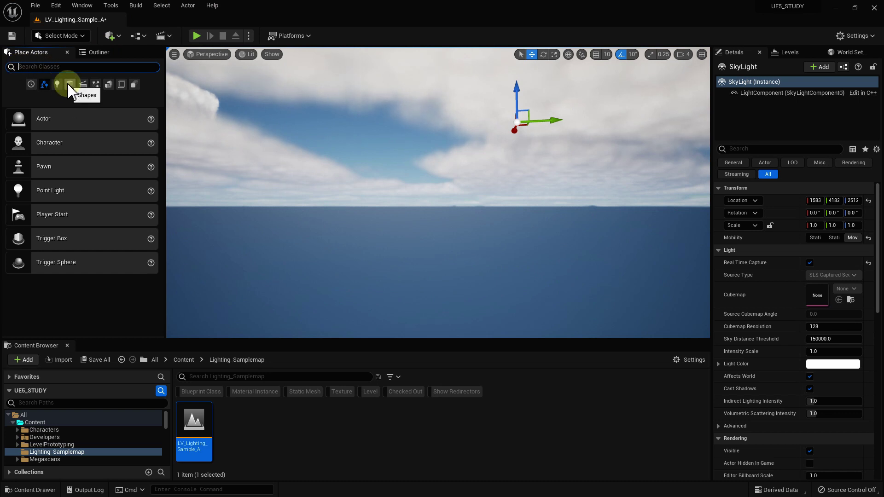
Step: Drop a Cube from Shapes and scale it to 45.8 × 45.8 × 1.0 as a flat floor
left_click(68, 84)
left_click_drag(42, 117, 478, 251)
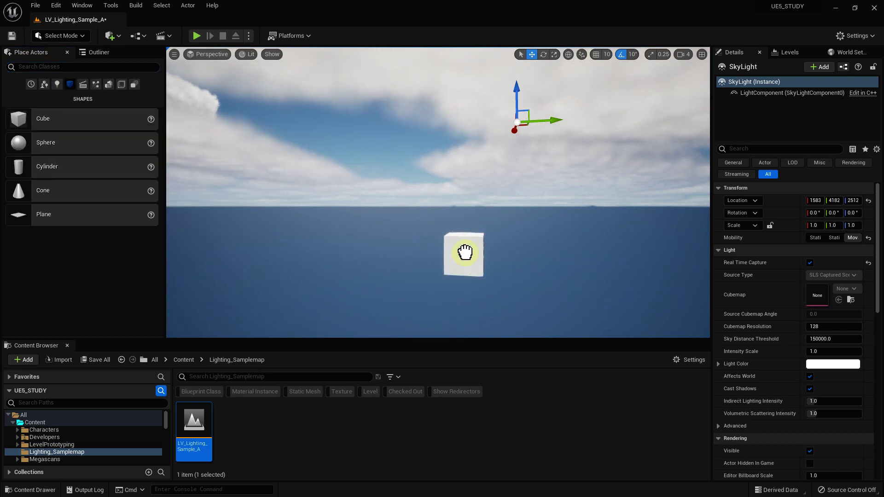
key("r")
right_click_drag(533, 252, 518, 245)
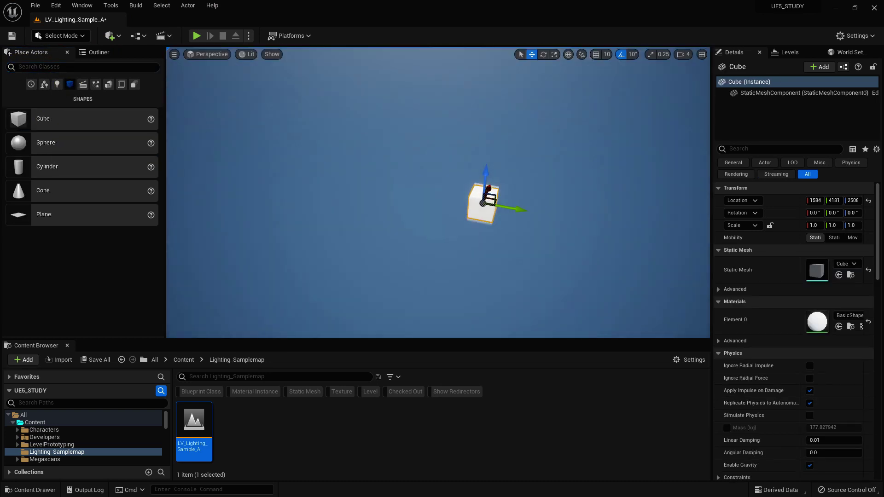
right_click_drag(537, 215, 458, 207)
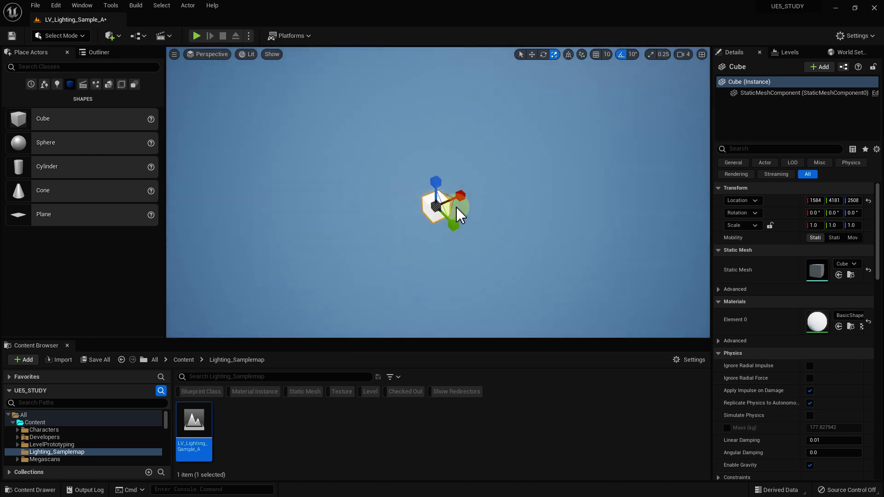
left_click_drag(449, 205, 529, 239)
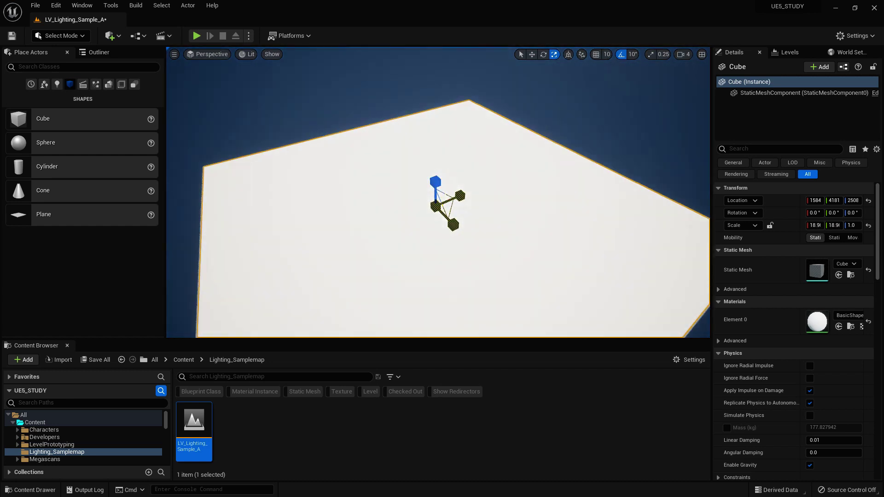
mouse_move(530, 240)
left_mouse_down()
mouse_move(576, 258)
mouse_move(332, 205)
left_mouse_up()
mouse_move(332, 205)
right_mouse_down()
mouse_move(368, 205)
mouse_move(350, 194)
right_mouse_up()
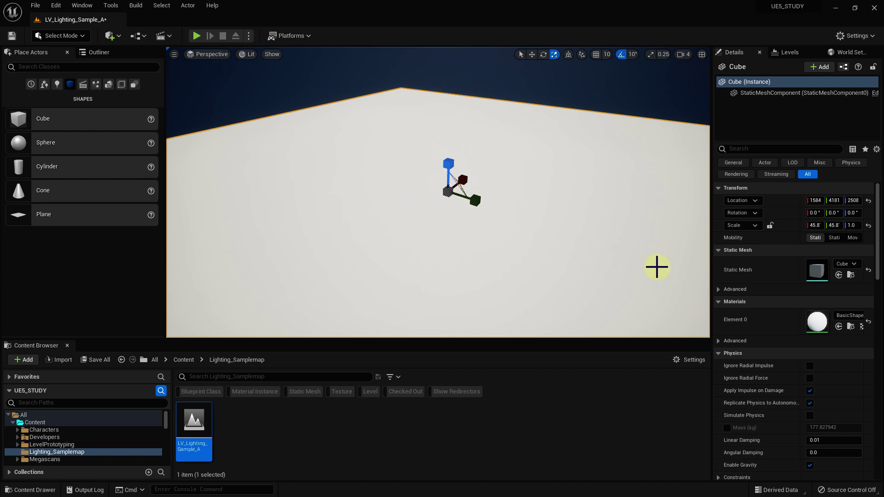
left_click(851, 316)
type("gr")
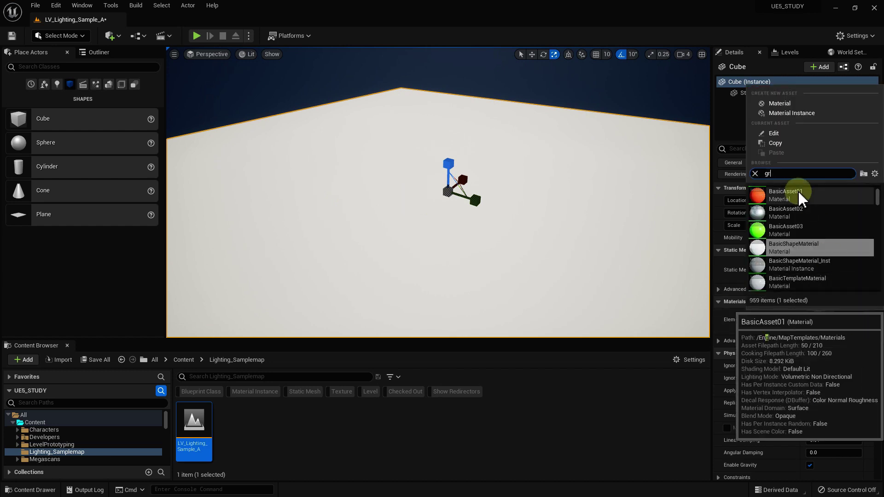
Step: Apply M_GreyBall to the floor cube, inspect the material, then bring the browser forward
type("ey")
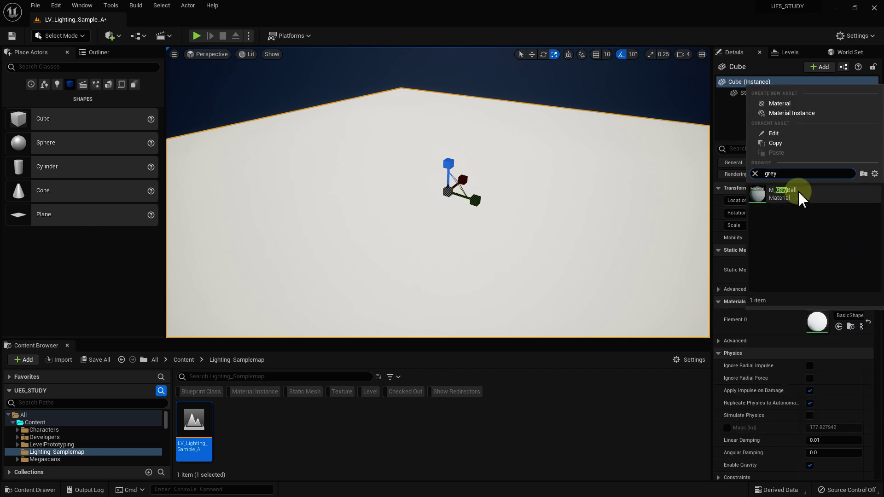
left_click(800, 194)
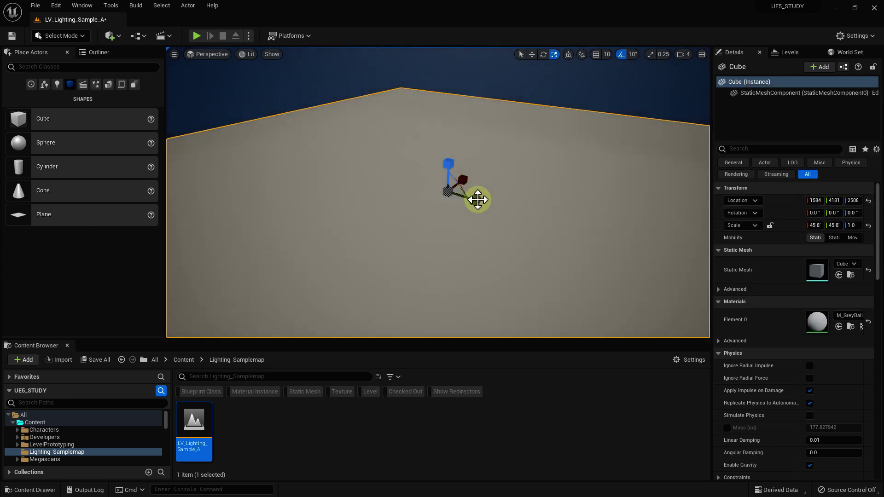
mouse_move(362, 227)
right_mouse_down()
mouse_move(363, 203)
mouse_move(363, 227)
right_mouse_up()
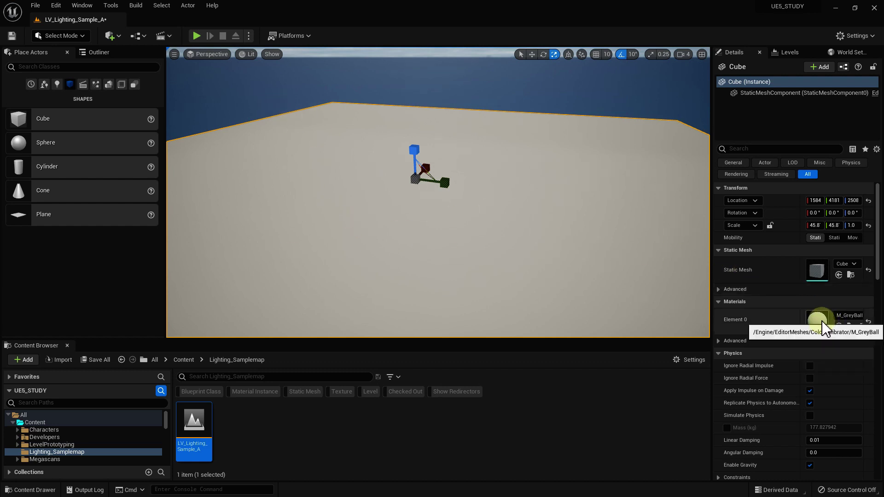
double_click(817, 319)
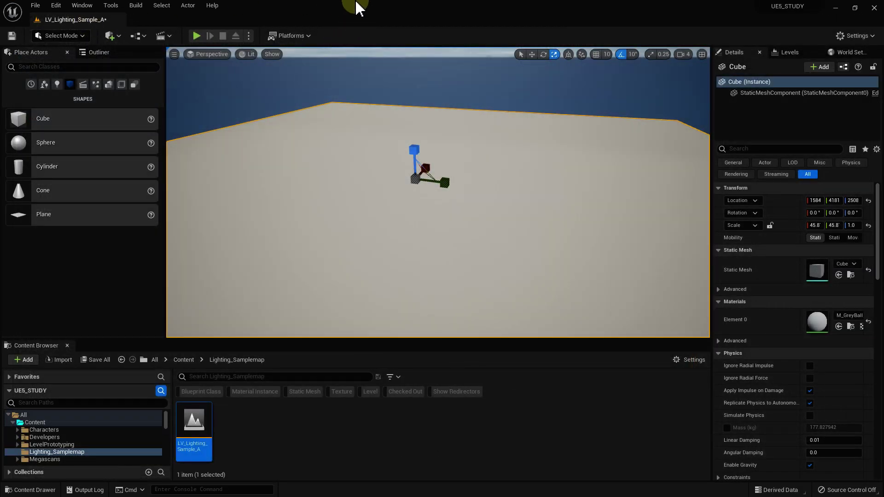
mouse_move(367, 6)
left_mouse_down()
mouse_move(364, 64)
mouse_move(635, 259)
left_mouse_up()
left_click(513, 144)
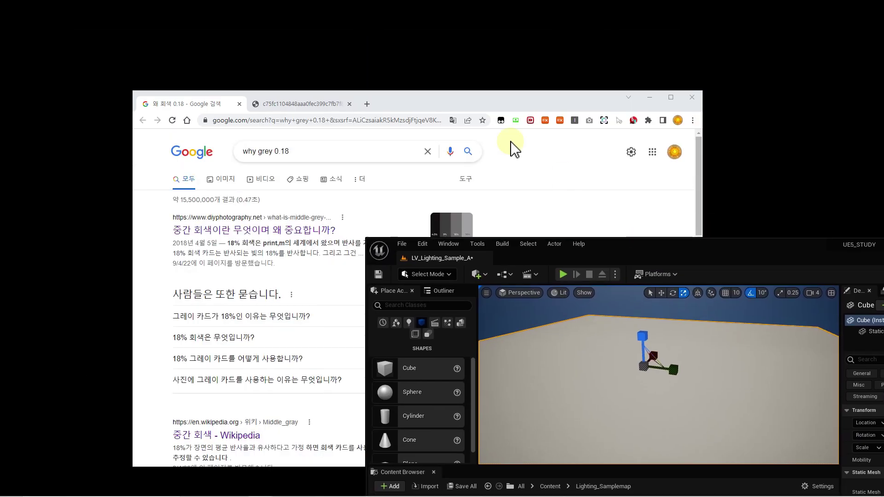
Step: Read the 'why grey 0.18' results and gamma graph tab, then minimize Chrome
mouse_move(454, 104)
left_mouse_down()
mouse_move(421, 64)
mouse_move(421, 0)
left_mouse_up()
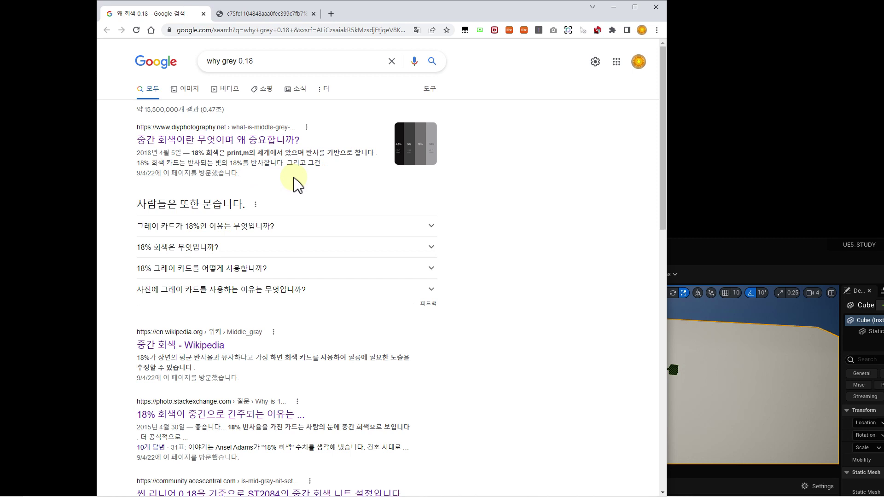
scroll(293, 192, "down", 1)
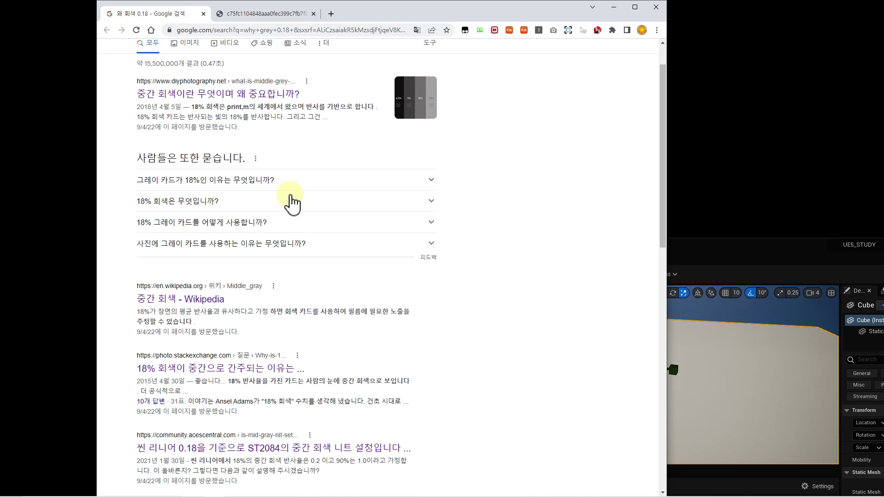
scroll(291, 203, "down", 1)
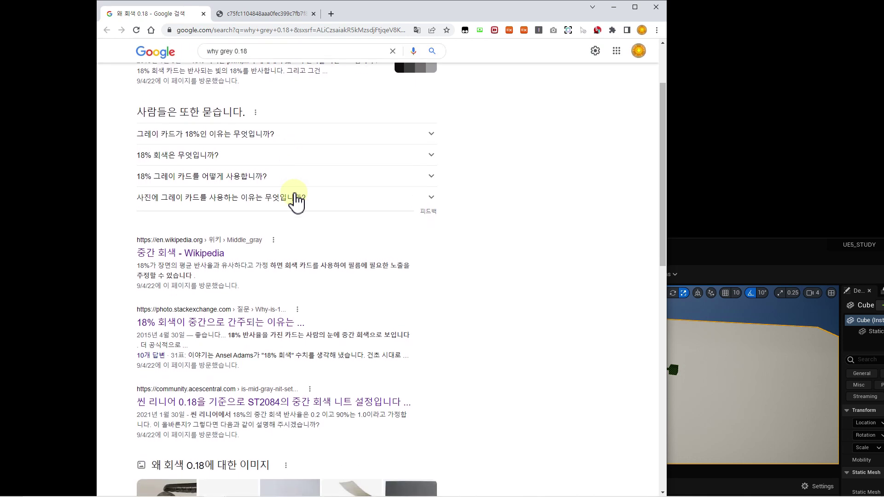
left_click(261, 15)
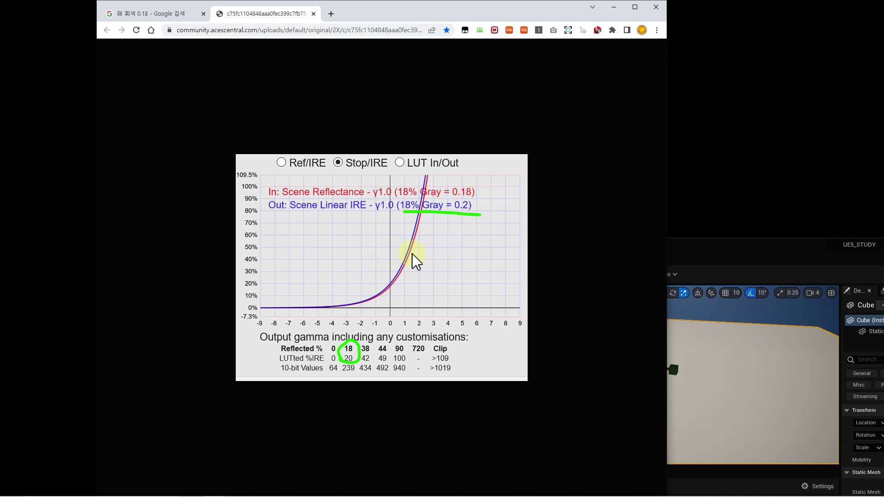
middle_click(263, 19)
scroll(281, 254, "up", 2)
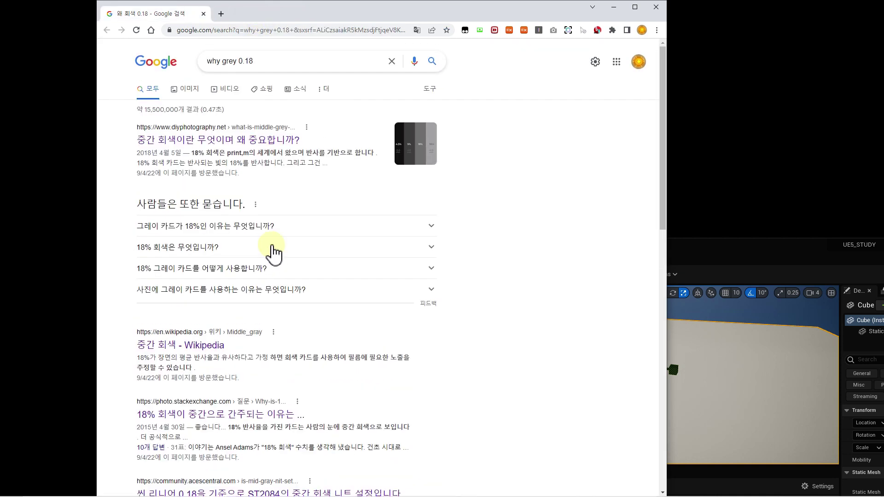
scroll(201, 284, "down", 2)
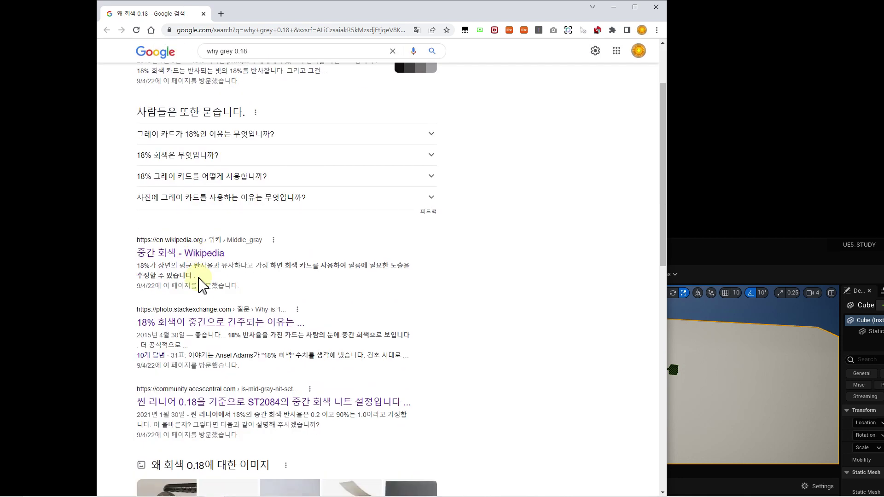
left_click(613, 8)
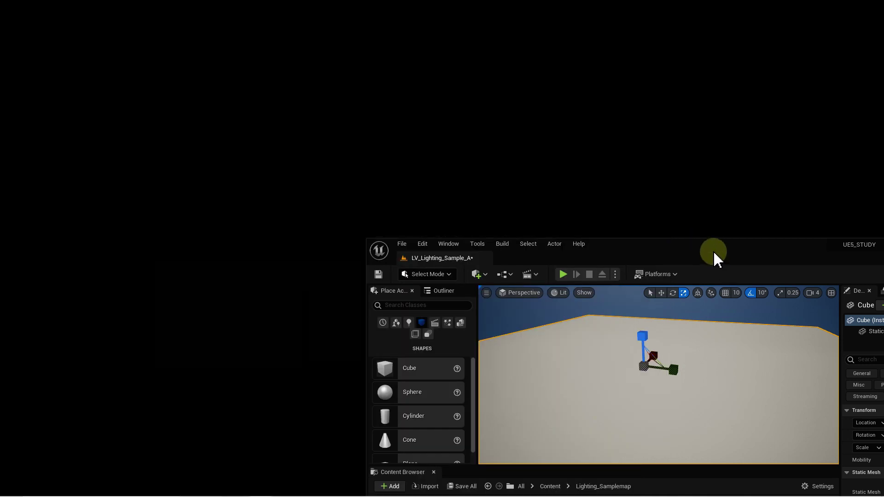
Step: Maximize the editor and reset the floor cube's location to the world origin
double_click(714, 250)
left_click_drag(342, 275, 343, 248)
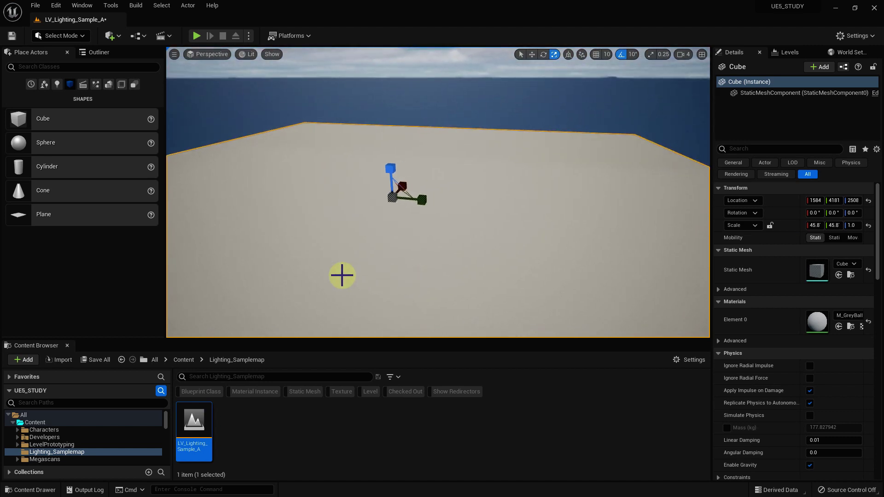
left_click_drag(464, 262, 463, 263)
key("w")
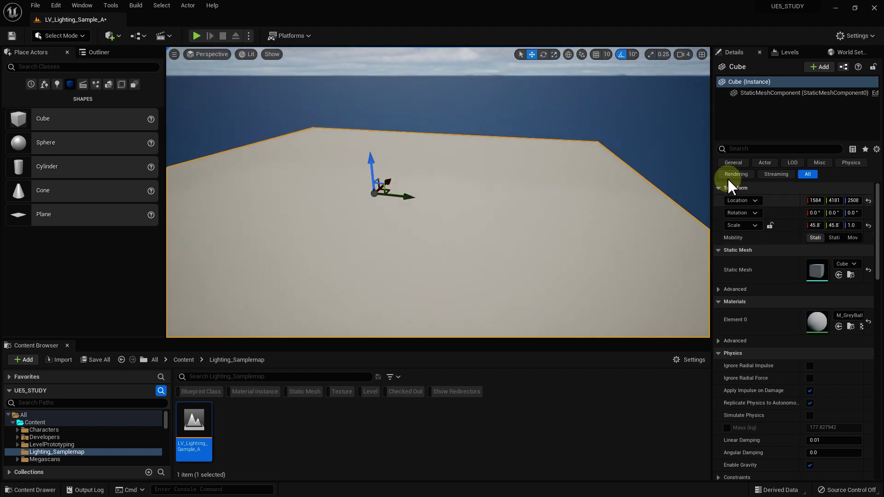
left_click(869, 200)
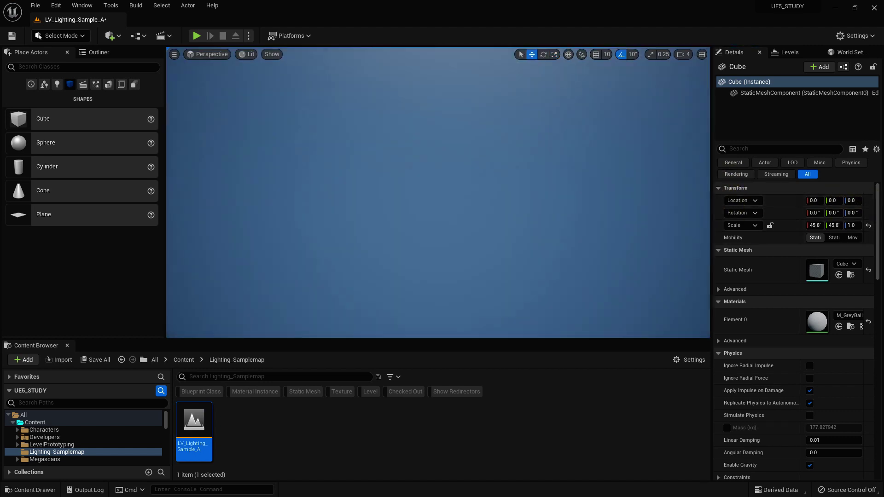
key("f")
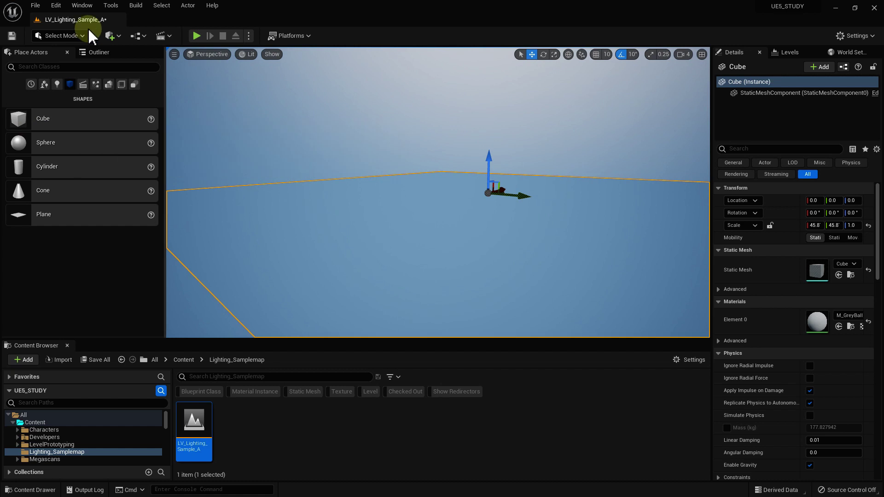
Step: Reset DirectionalLight through VolumetricCloud to the origin, then raise them to about -153, 0, 169
left_click(102, 52)
left_click(73, 109)
left_click(75, 145, "shift")
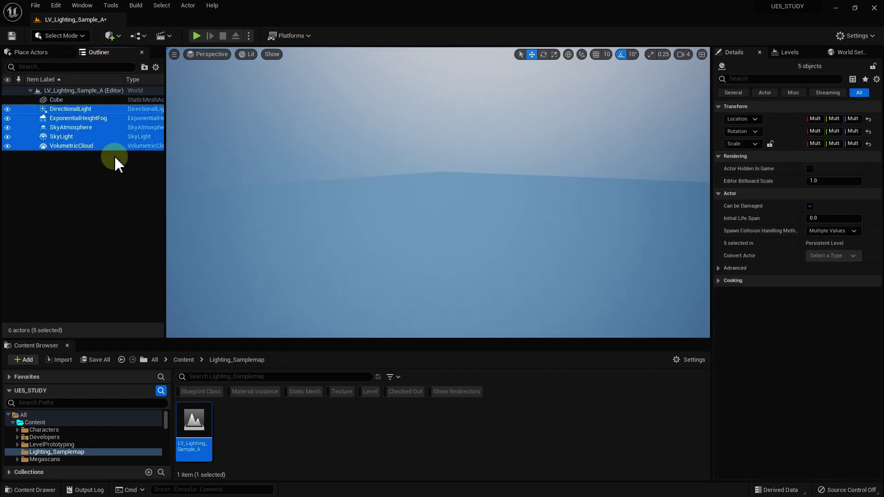
left_click(869, 118)
mouse_move(450, 156)
left_mouse_down()
mouse_move(467, 149)
mouse_move(277, 196)
left_mouse_up()
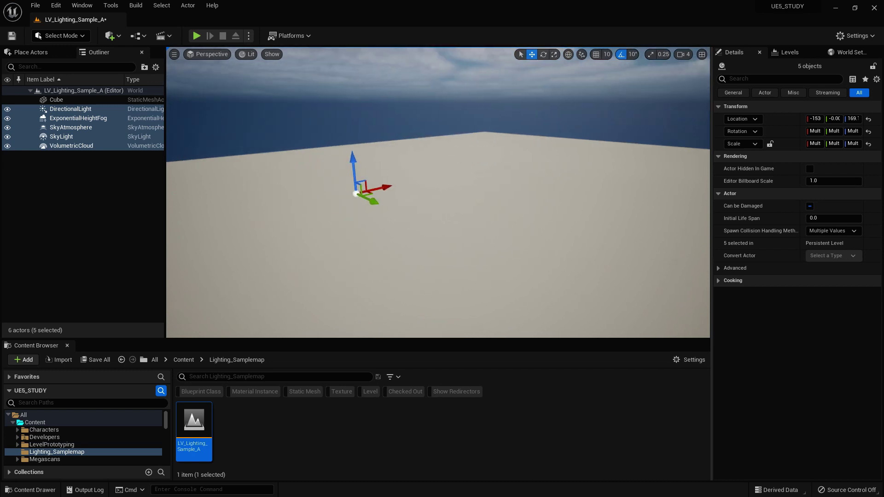
right_click_drag(276, 195, 295, 203)
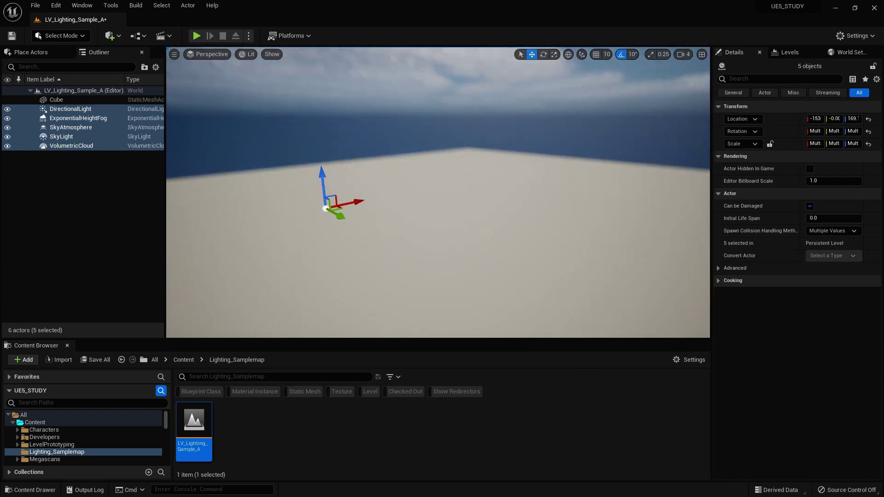
right_click_drag(411, 218, 412, 218)
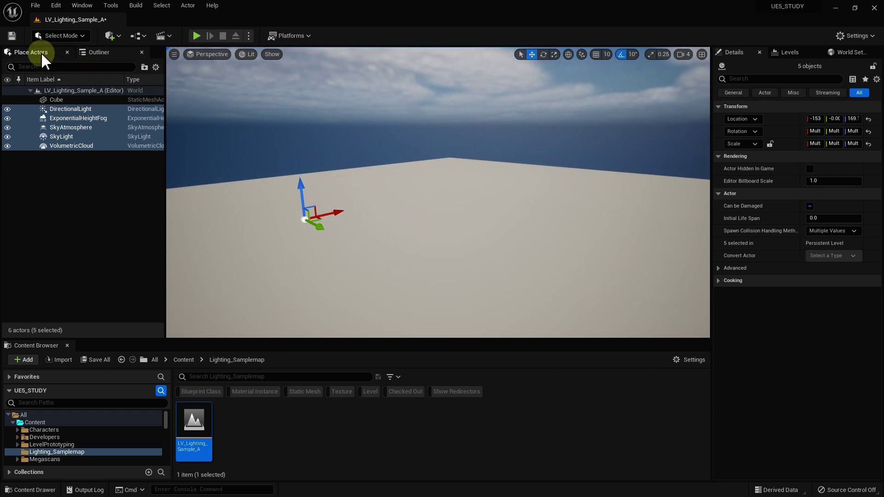
Step: Place a PostProcessVolume from a 'post' search and scale it up uniformly
left_click(39, 52)
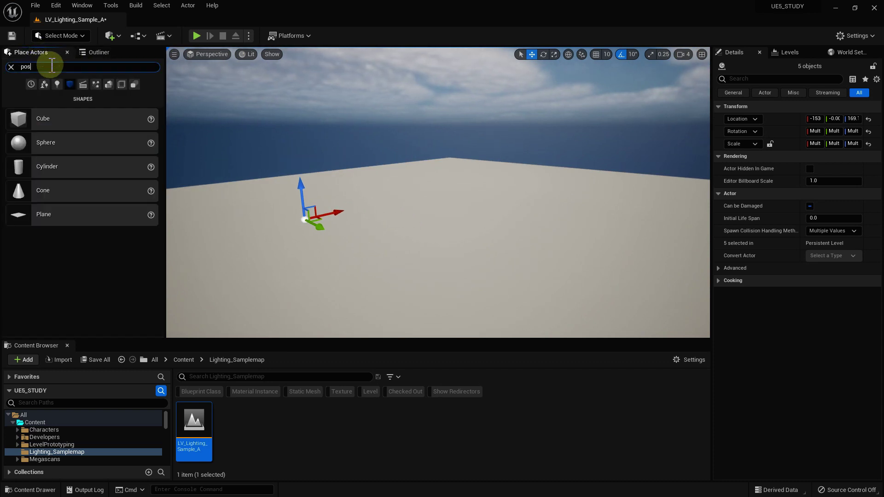
type("t")
left_click_drag(65, 89, 323, 233)
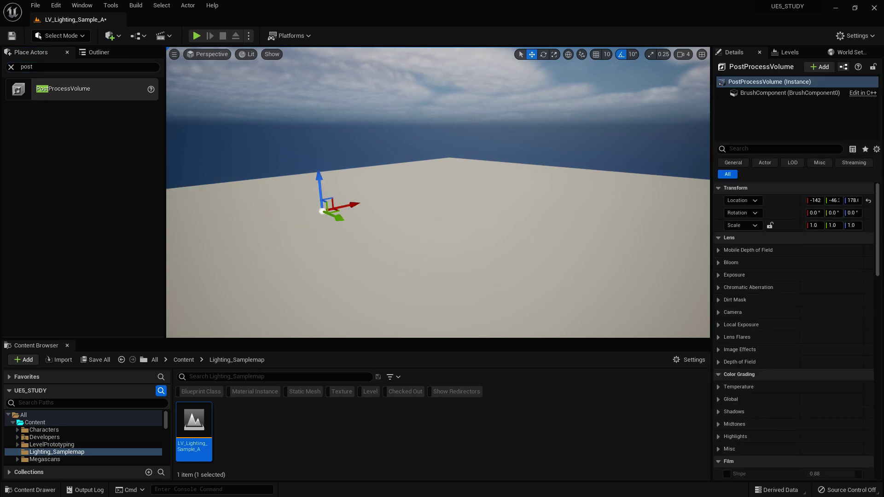
right_click_drag(421, 239, 420, 239)
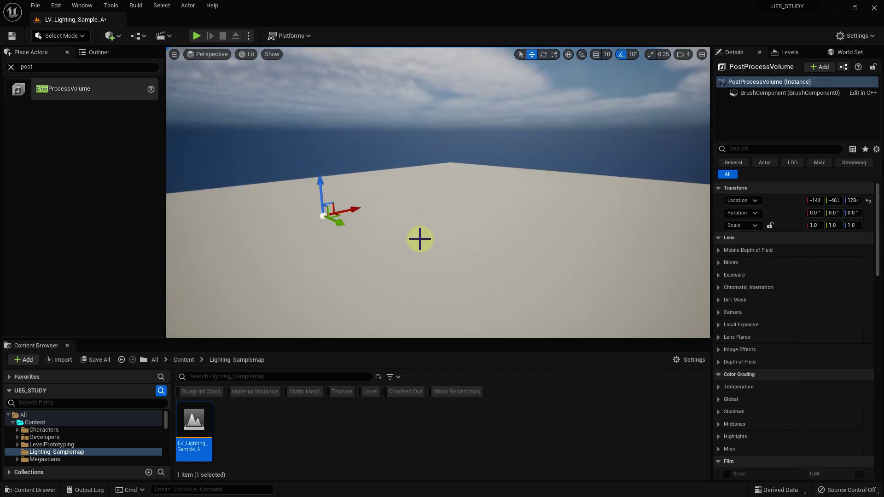
left_click_drag(317, 218, 317, 218)
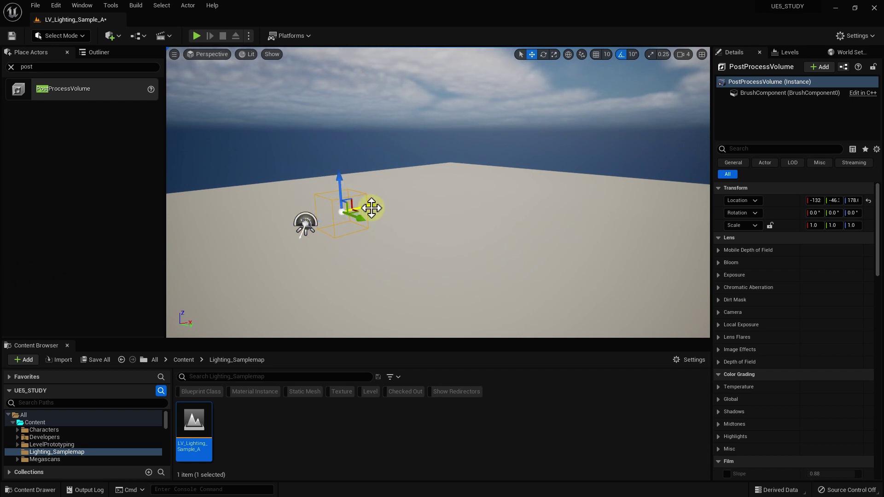
mouse_move(371, 208)
right_mouse_down()
mouse_move(387, 216)
mouse_move(375, 212)
right_mouse_up()
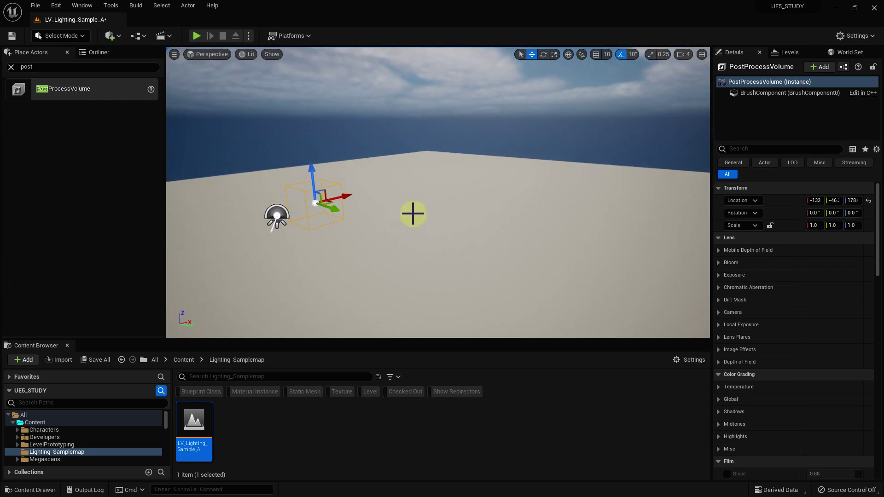
key("r")
mouse_move(329, 201)
left_mouse_down()
mouse_move(340, 193)
mouse_move(313, 205)
left_mouse_up()
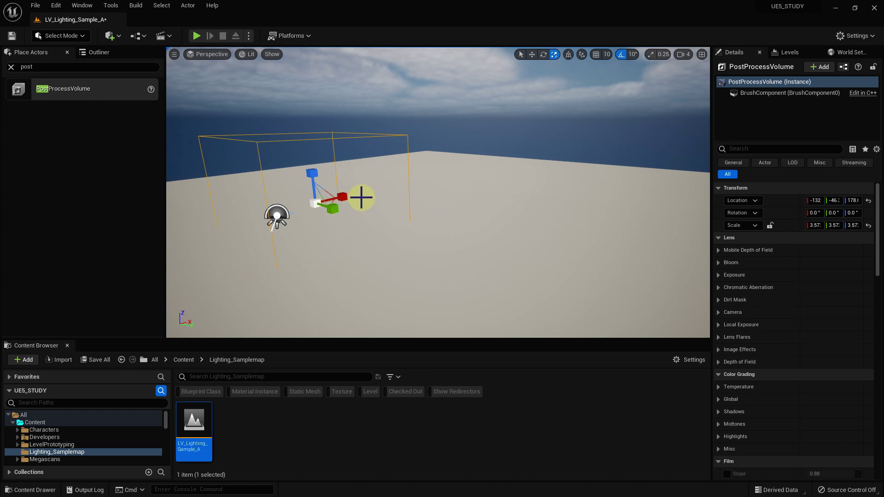
Step: Enable Infinite Extent (Unbound) on the volume and expand its Exposure settings
scroll(362, 197, "down", 2)
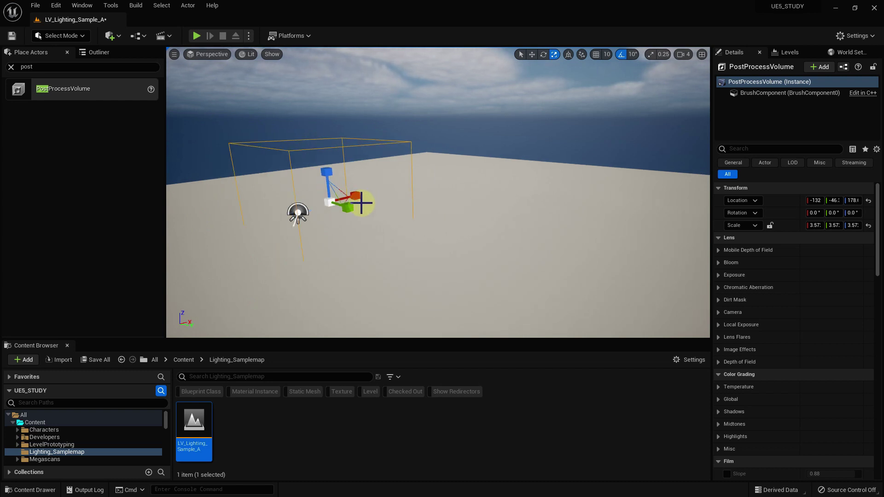
mouse_move(876, 256)
left_mouse_down()
mouse_move(872, 330)
mouse_move(811, 389)
left_mouse_up()
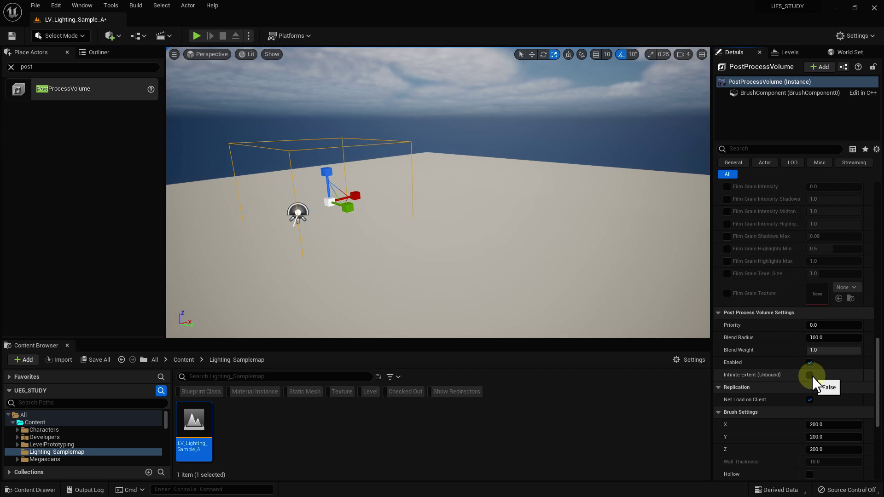
left_click(810, 375)
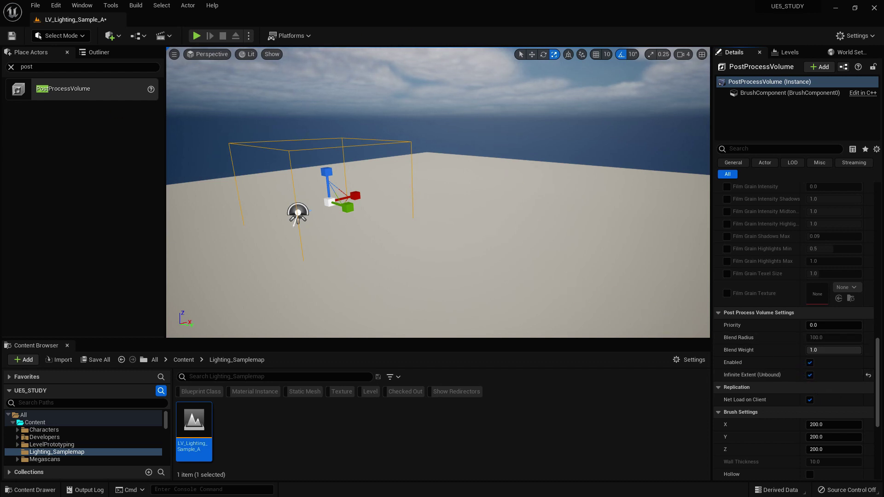
scroll(866, 279, "up", 5)
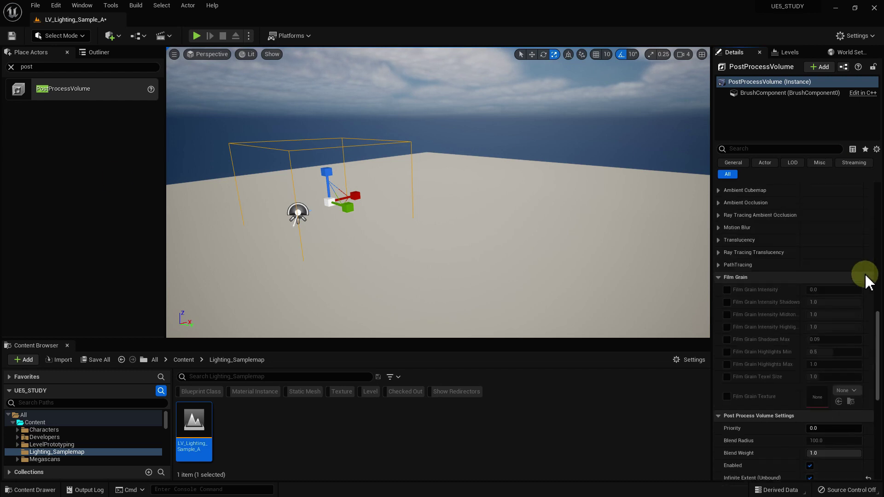
scroll(866, 279, "up", 5)
scroll(866, 279, "up", 5)
scroll(867, 278, "up", 5)
scroll(867, 279, "up", 3)
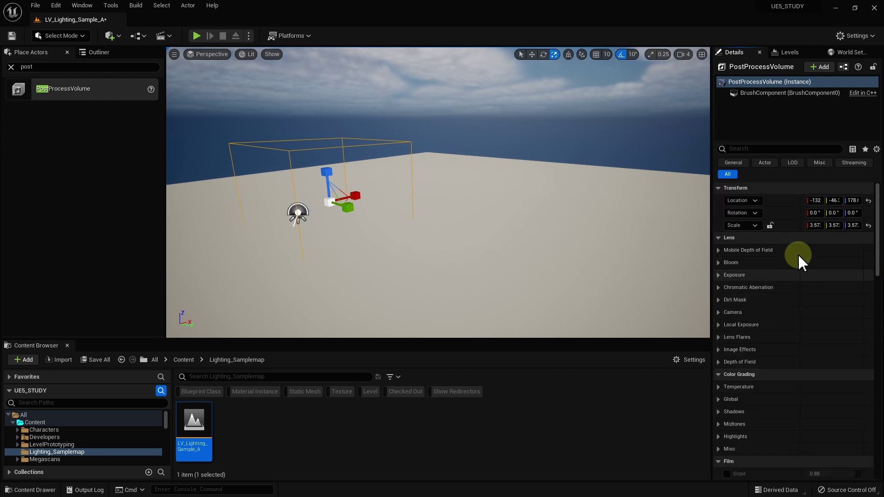
left_click(719, 275)
right_click_drag(512, 240, 513, 240)
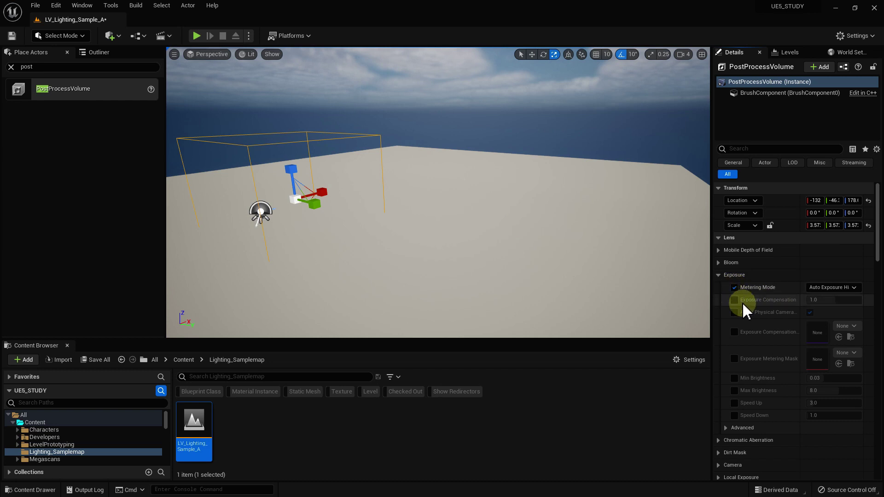
Step: Override exposure metering, trying Manual before returning to Auto Exposure Histogram
left_click(734, 312)
left_click(734, 299)
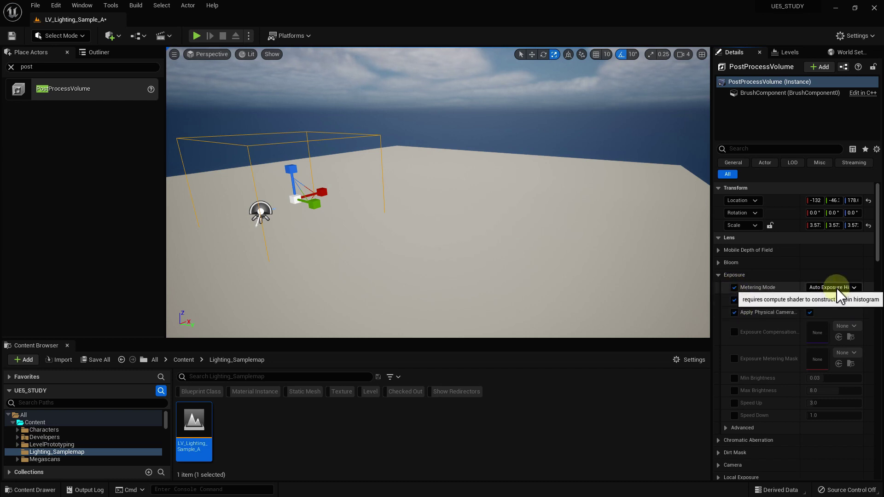
left_click(836, 289)
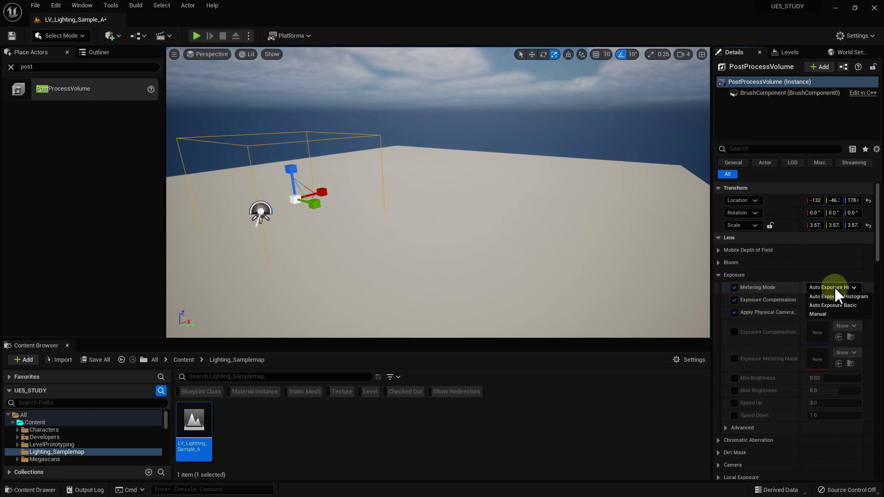
left_click(829, 315)
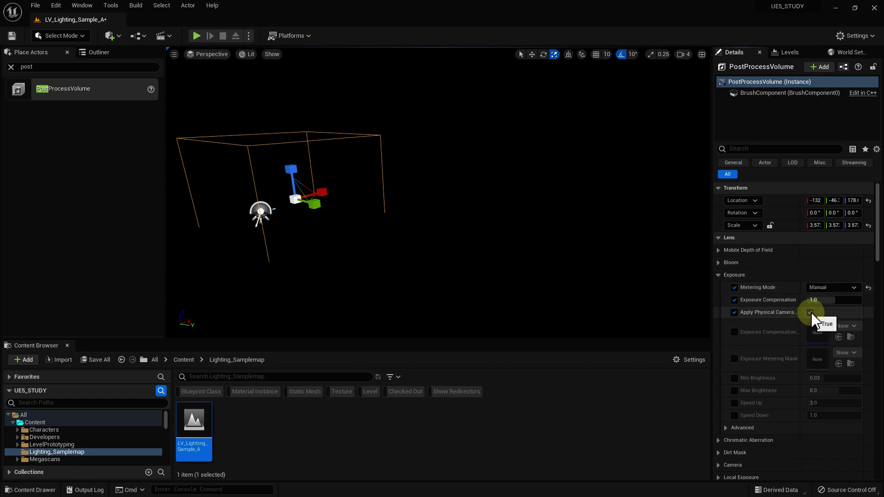
left_click(811, 313)
right_click_drag(474, 244, 520, 242)
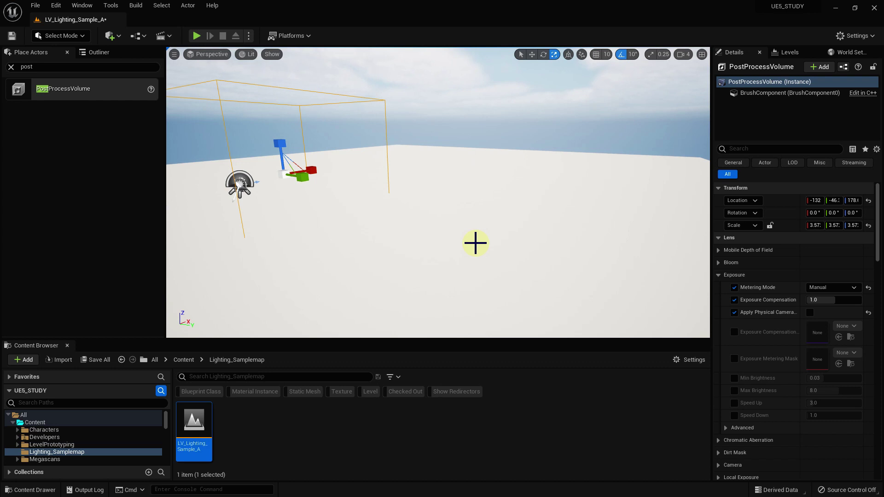
left_click(847, 288)
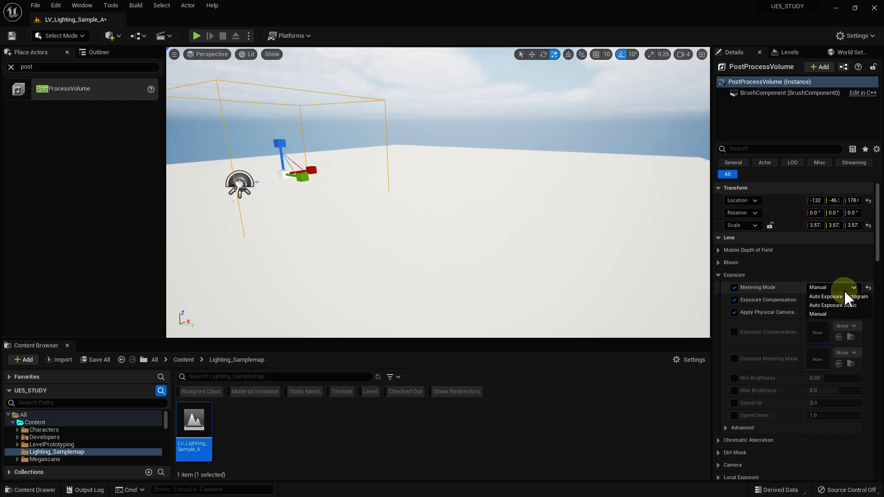
left_click(847, 297)
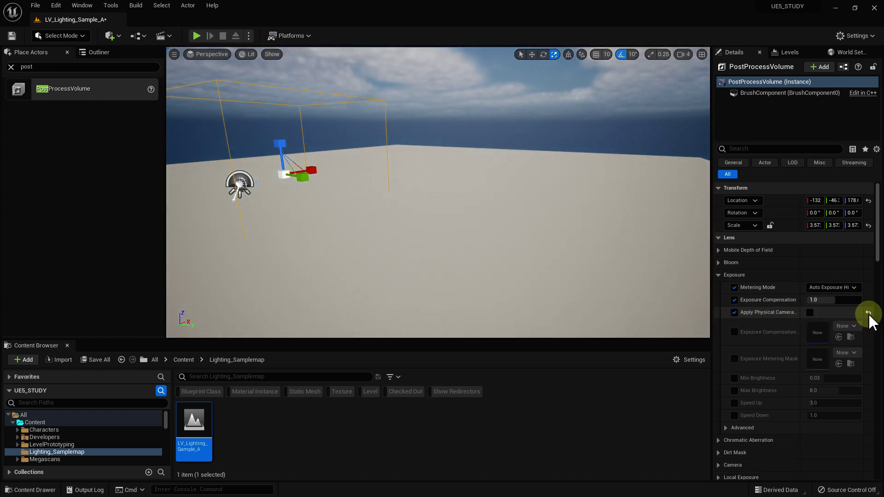
left_click(868, 313)
Step: Set the volume's Min and Max Brightness both to 1.0
left_click(733, 380)
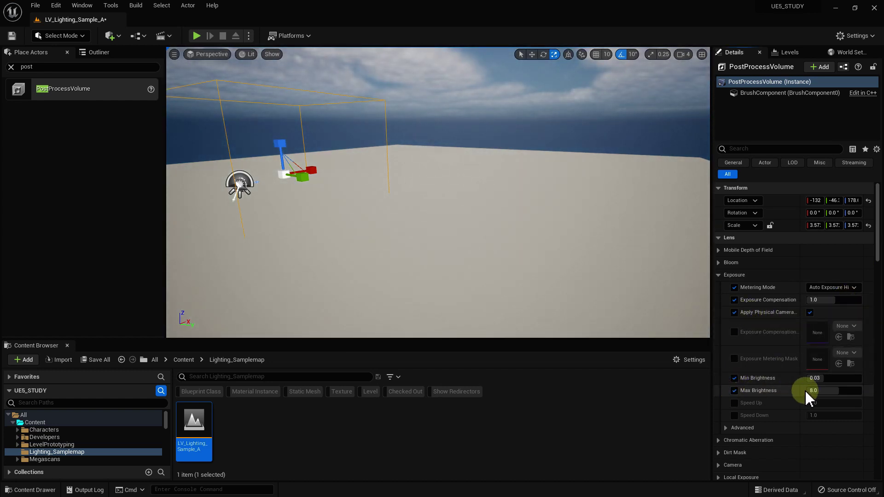
left_click(819, 387)
type("1")
left_click(829, 378)
type("1")
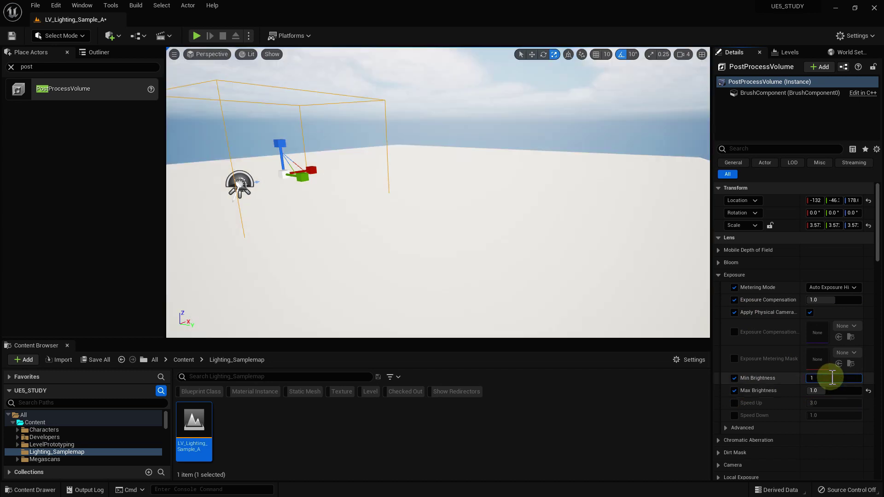
left_click(733, 312)
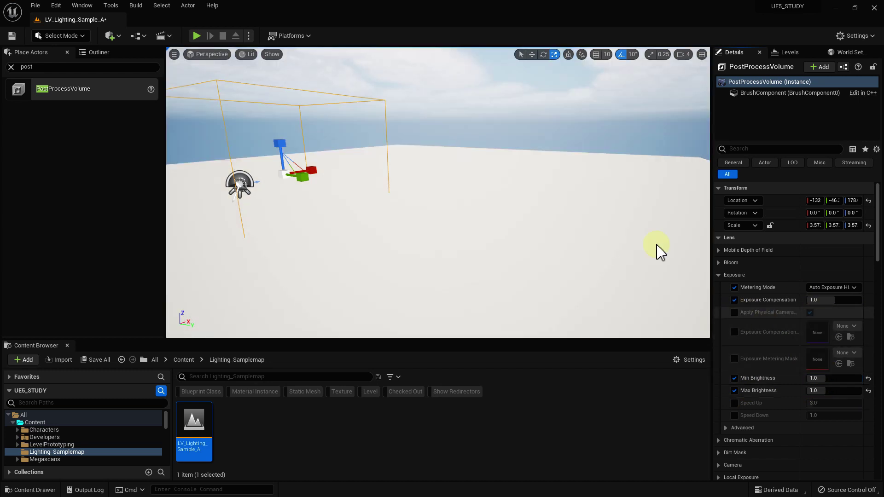
Step: Play the level from a spot on the floor, then exit with Escape
left_click_drag(437, 253, 415, 240)
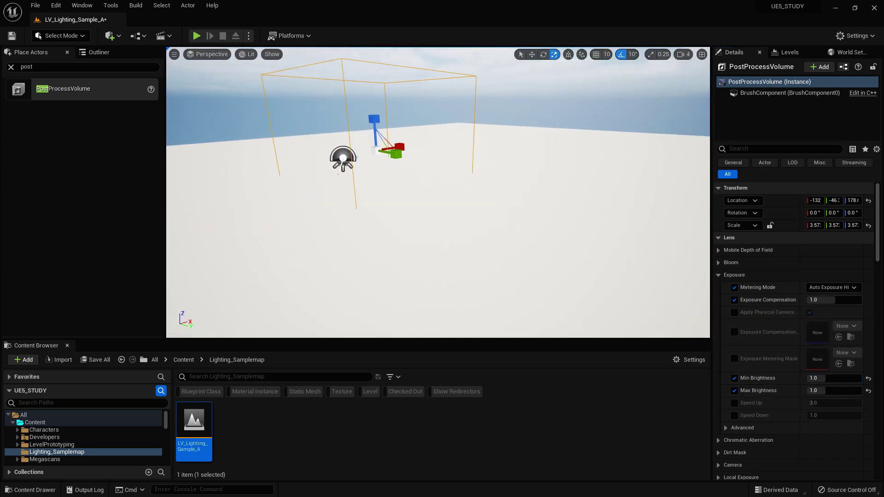
left_click_drag(565, 258, 571, 258)
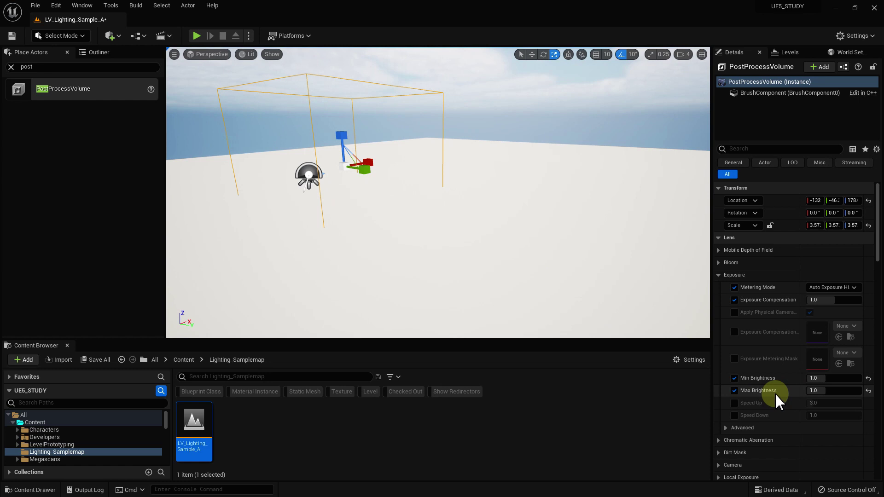
mouse_move(408, 209)
right_mouse_down()
mouse_move(442, 207)
mouse_move(378, 214)
mouse_move(397, 185)
right_mouse_up()
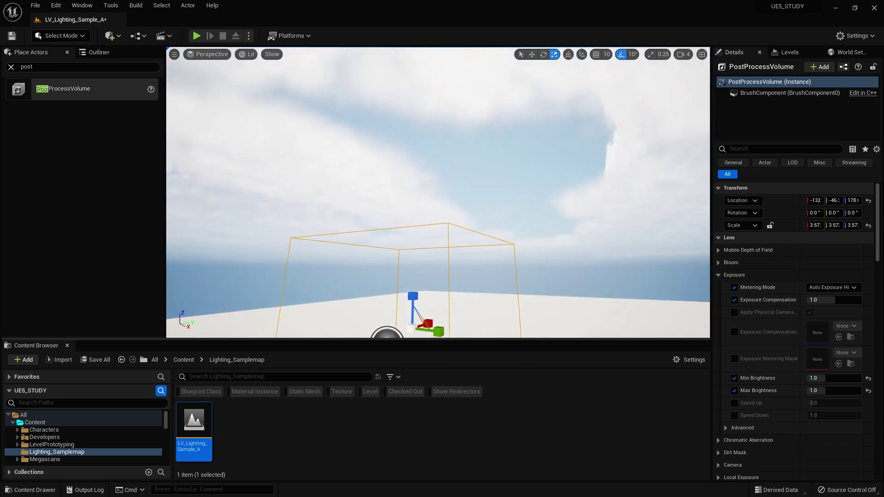
right_click_drag(386, 333, 414, 322)
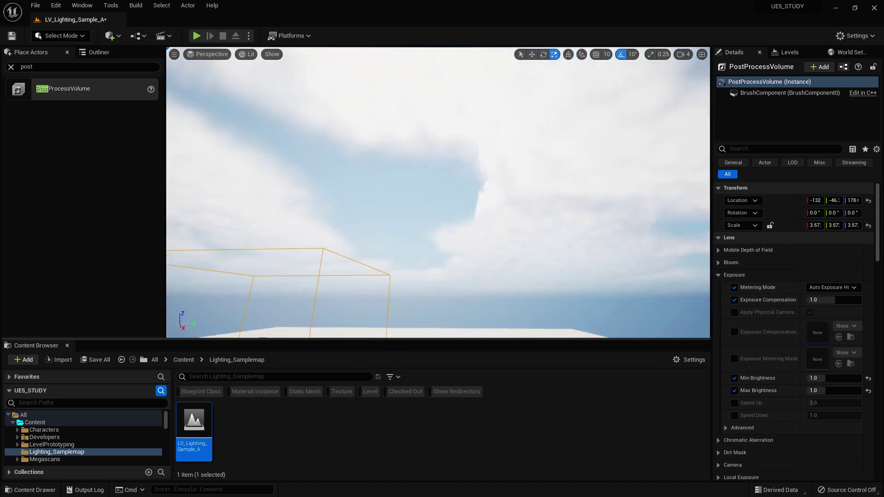
right_click_drag(408, 221, 490, 234)
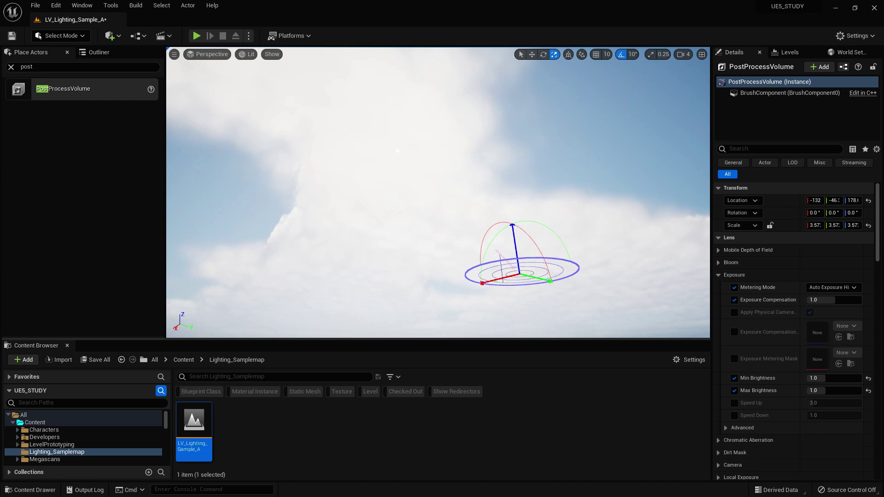
right_click_drag(413, 291, 413, 295)
right_click(413, 291)
left_click(417, 288)
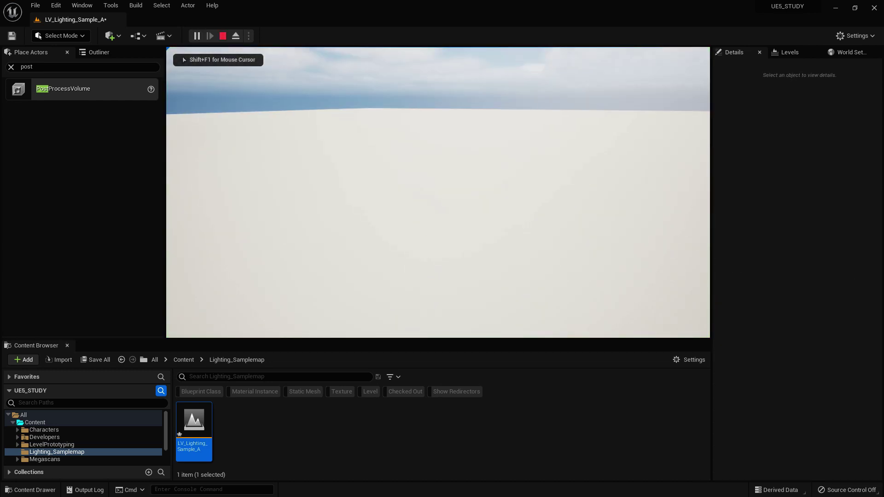
key("Escape")
Step: Set the World Settings GameMode Override to BP_ThirdPersonGameMode
left_click(849, 53)
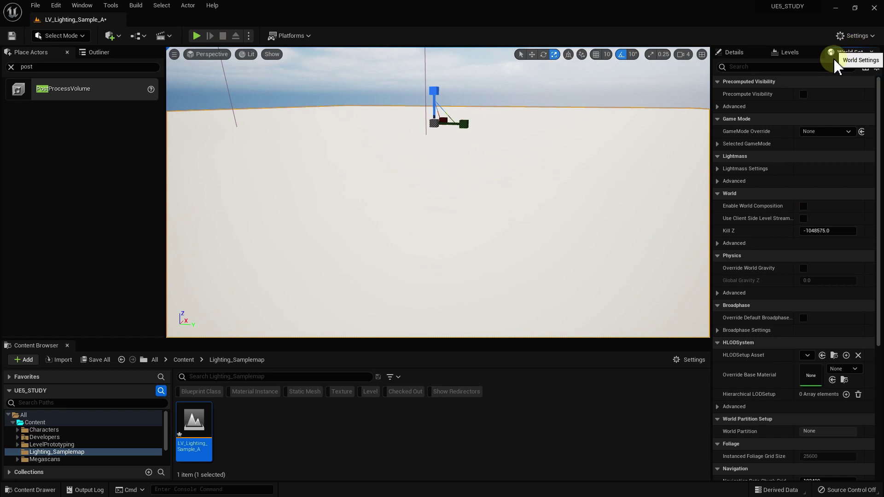
left_click(819, 136)
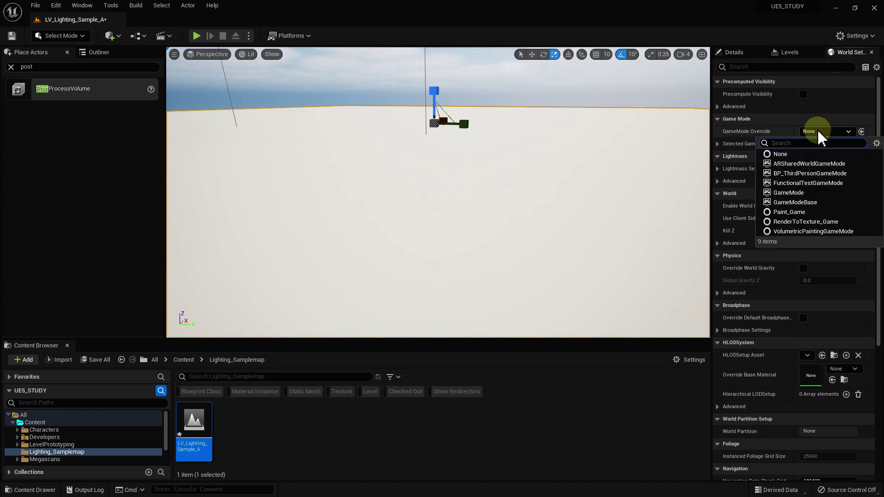
left_click(801, 174)
Step: Play from a floor spot, walk the third-person character forward, then stop the session
right_click_drag(638, 213, 570, 226)
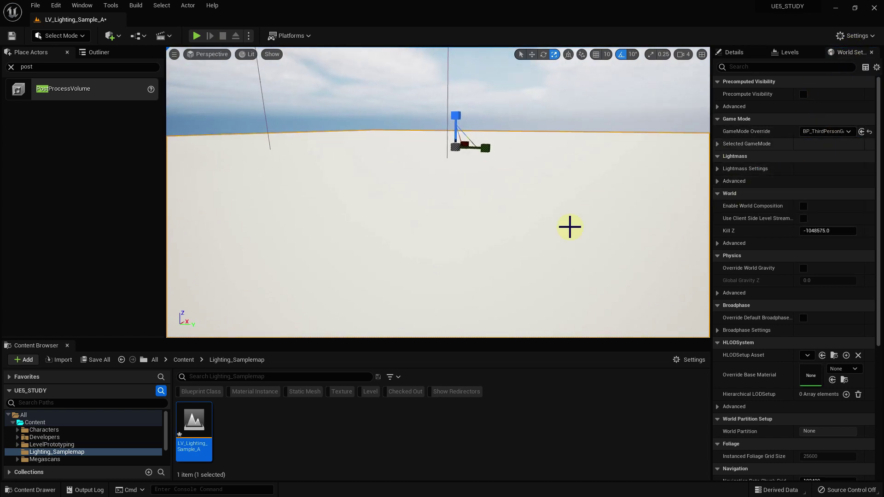
right_click(465, 295)
left_click(493, 296)
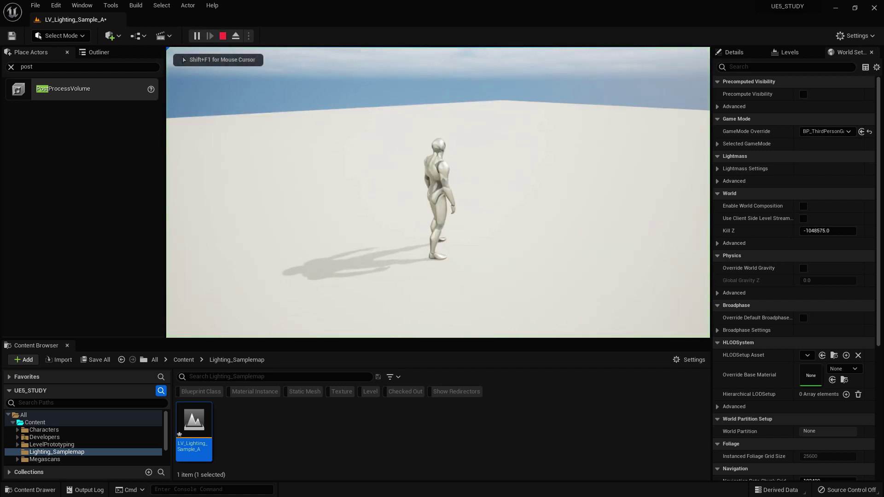
key("w")
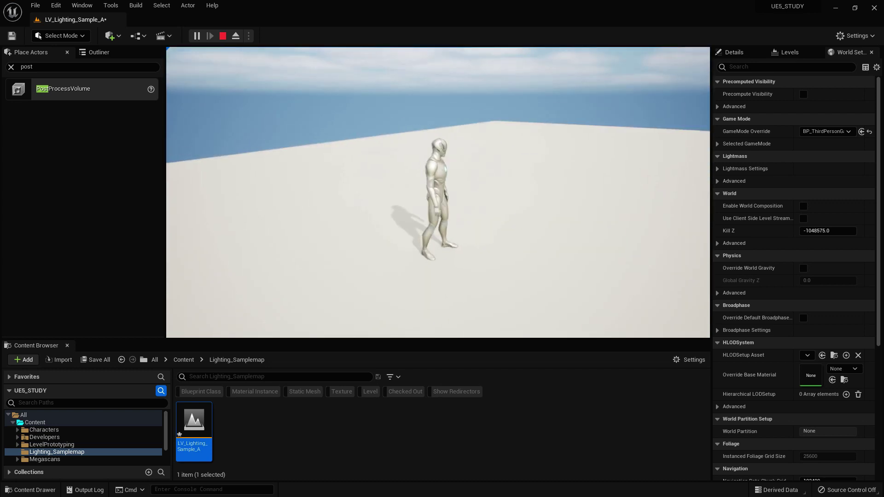
key("w")
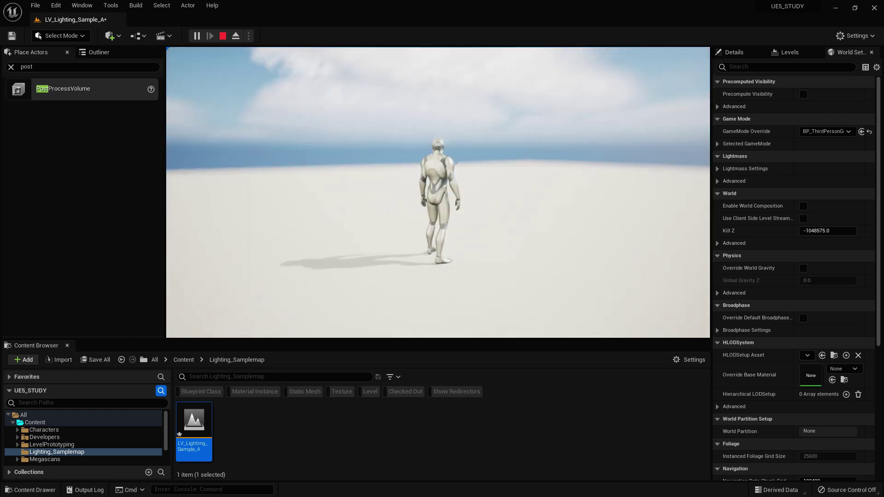
key("Escape")
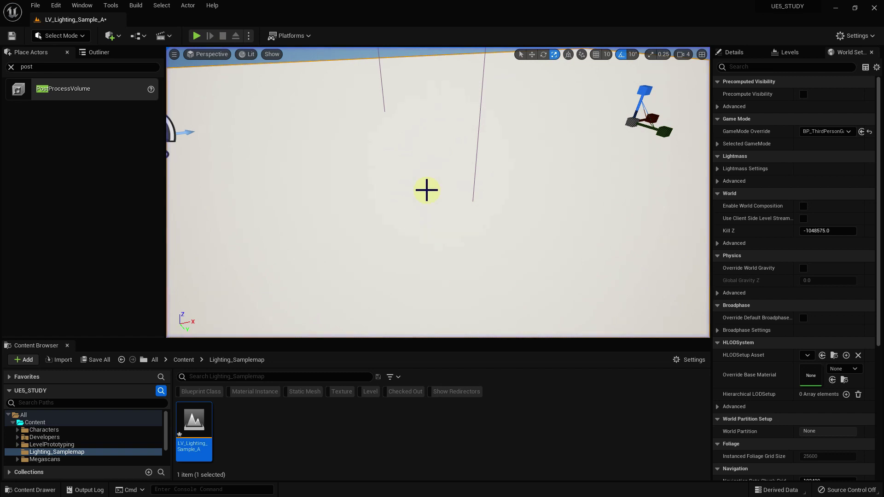
left_click(97, 52)
Step: Turn on Cast Shadows on Clouds, Cast Shadows on Atmosphere and Cast Cloud Shadows for DirectionalLight
left_click(73, 109)
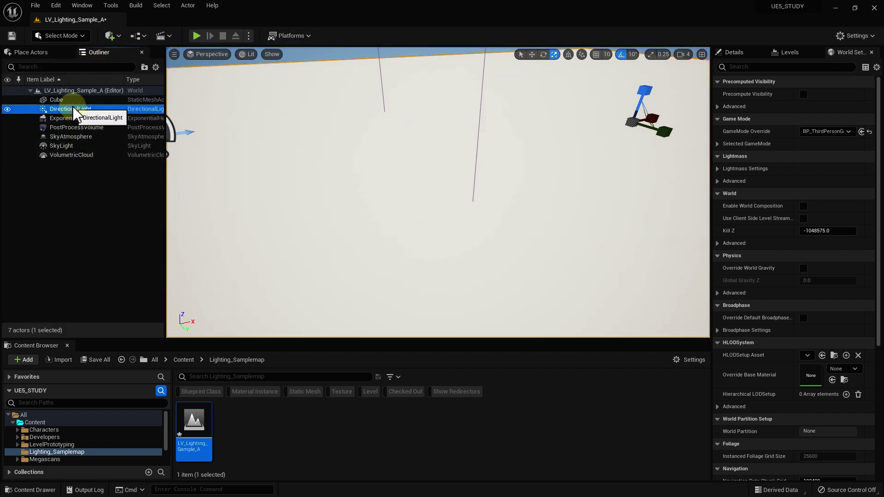
left_click_drag(381, 218, 381, 218)
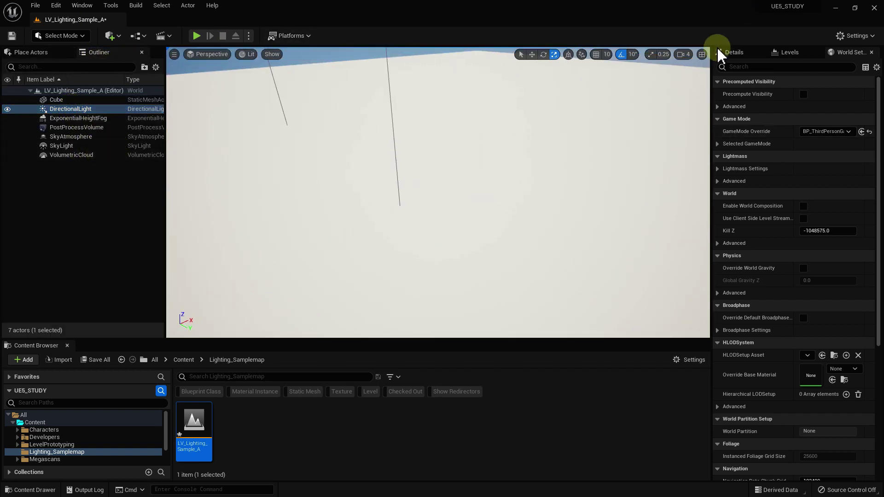
left_click(736, 52)
left_click_drag(879, 253, 877, 371)
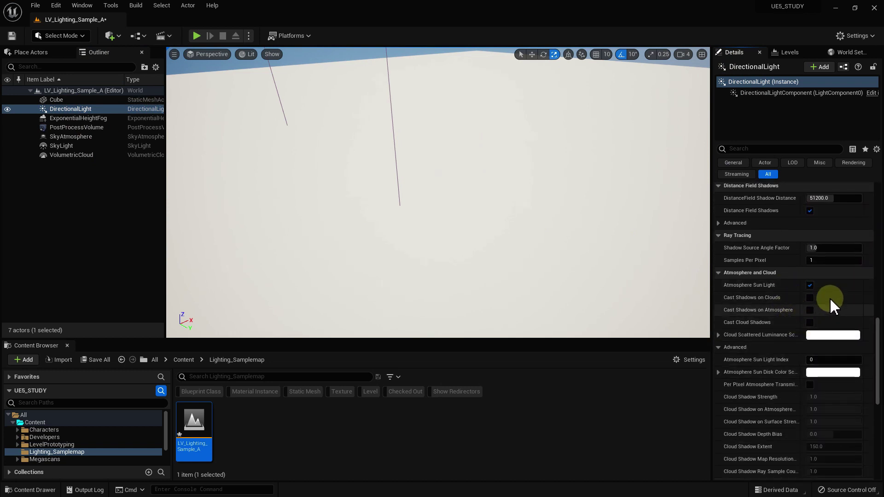
left_click(810, 297)
left_click(810, 310)
left_click(810, 322)
Step: Move the sun higher across the sky with Ctrl+L
mouse_move(562, 270)
right_mouse_down()
mouse_move(559, 248)
mouse_move(543, 258)
right_mouse_up()
key("ctrl+l")
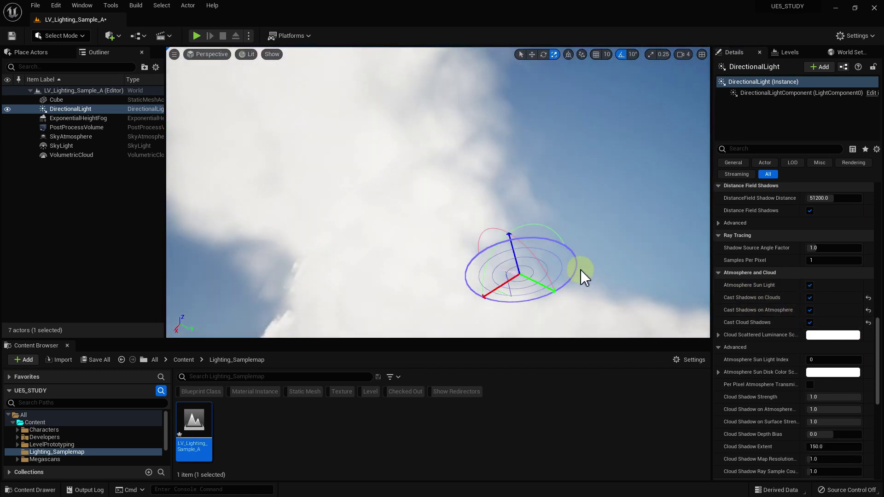
key("ctrl+l")
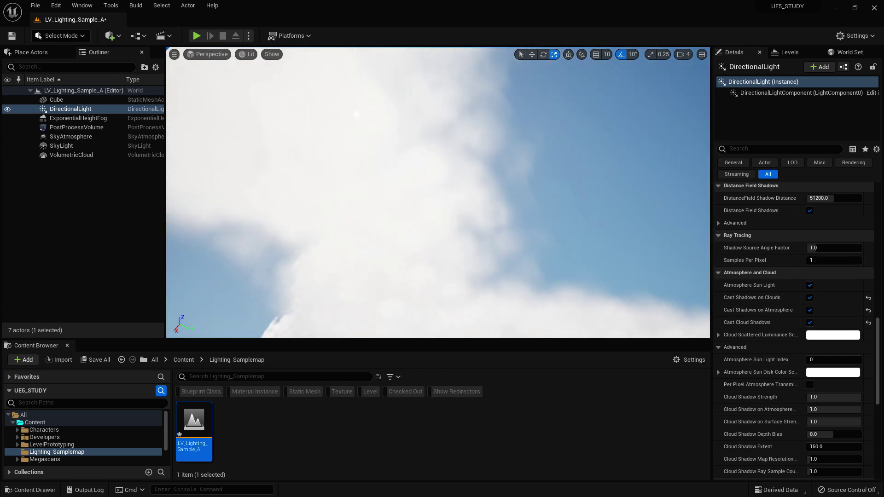
right_click_drag(424, 306, 403, 305)
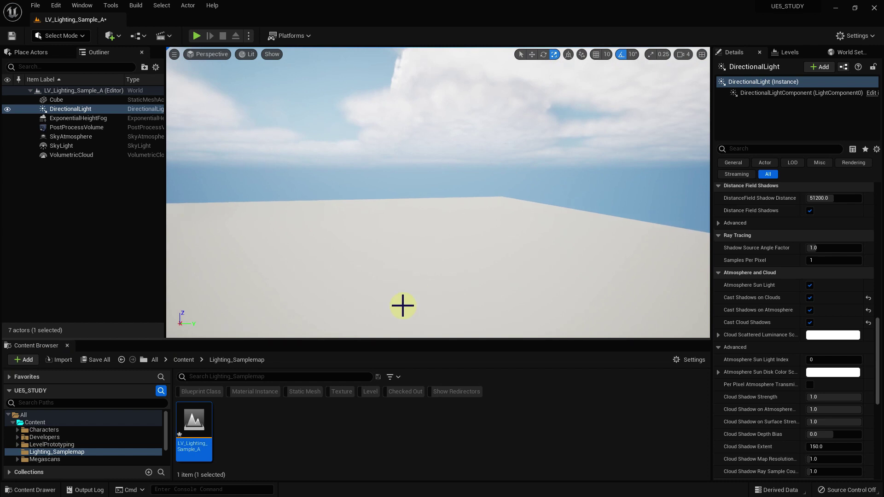
right_click(388, 310)
left_click(409, 293)
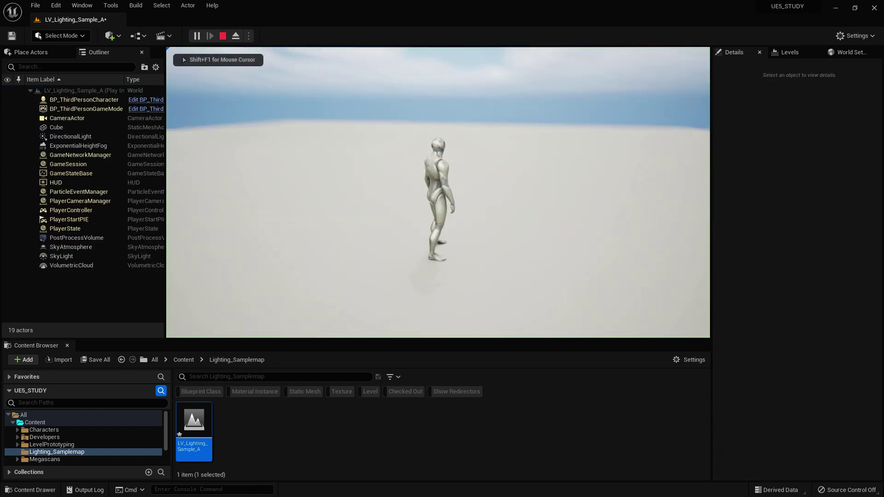
key("w")
key("Escape")
mouse_move(497, 242)
right_mouse_down()
mouse_move(497, 207)
mouse_move(507, 226)
right_mouse_up()
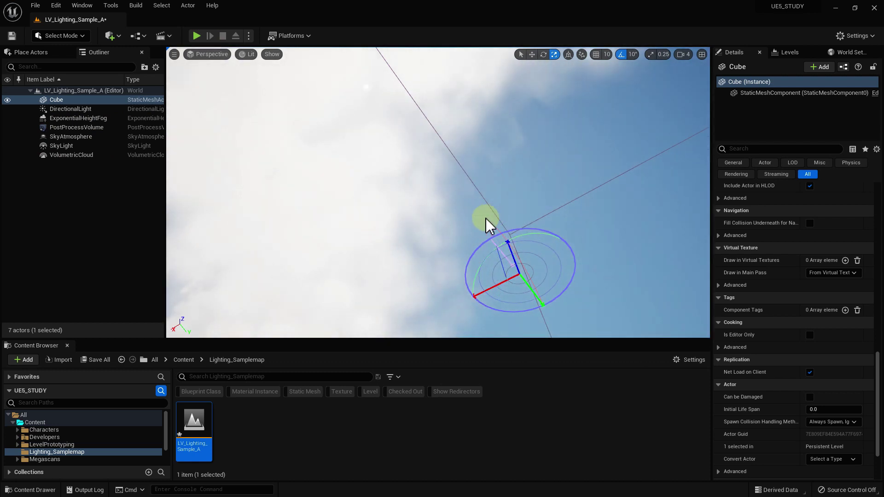
right_click_drag(467, 221, 444, 235)
right_click(433, 251)
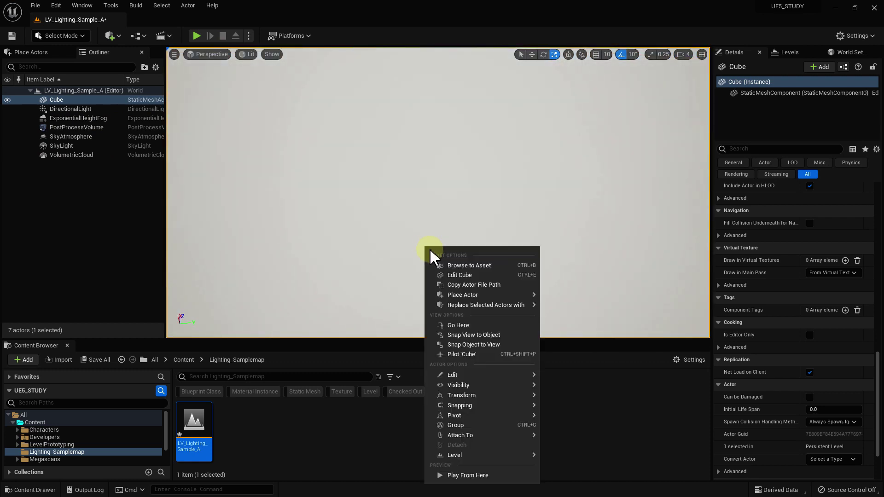
left_click(479, 475)
left_click(499, 244)
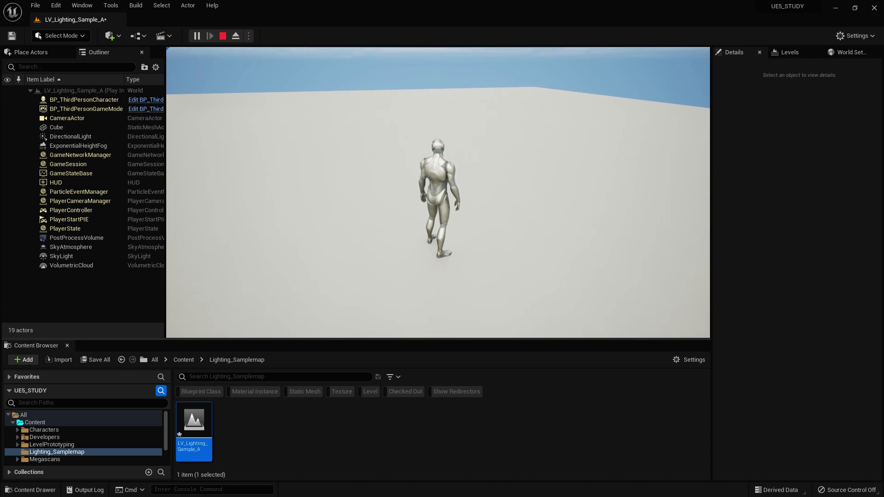
key("s")
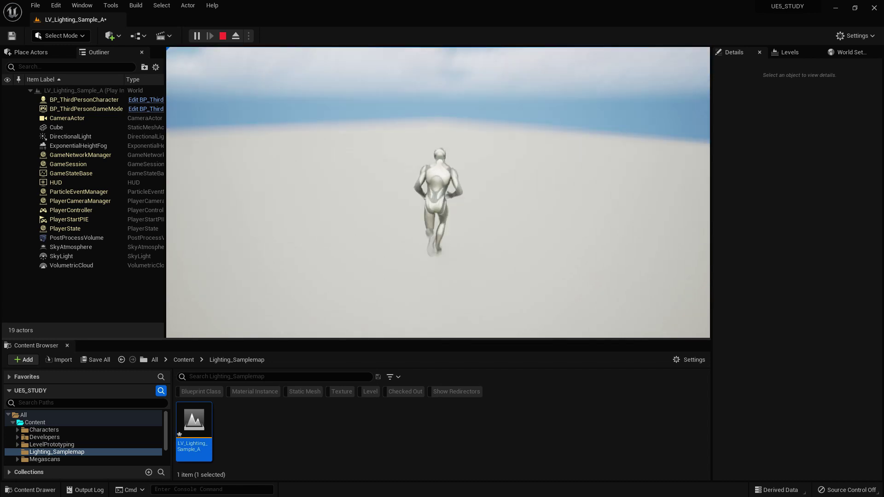
key("d")
key("a")
key("w")
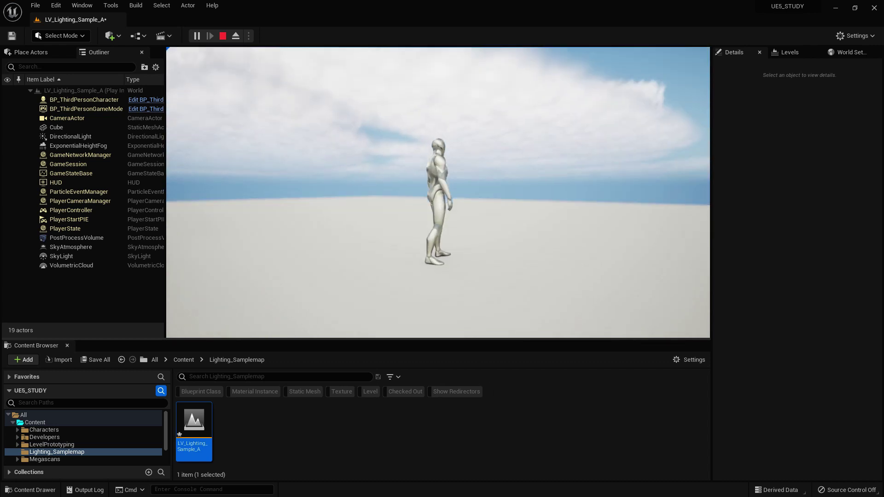
key("w")
key("Escape")
left_click(496, 199)
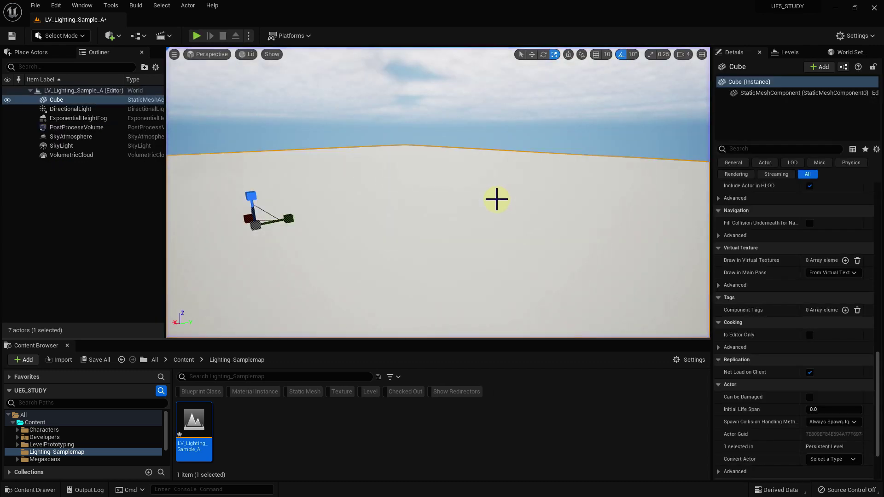
left_click(70, 119)
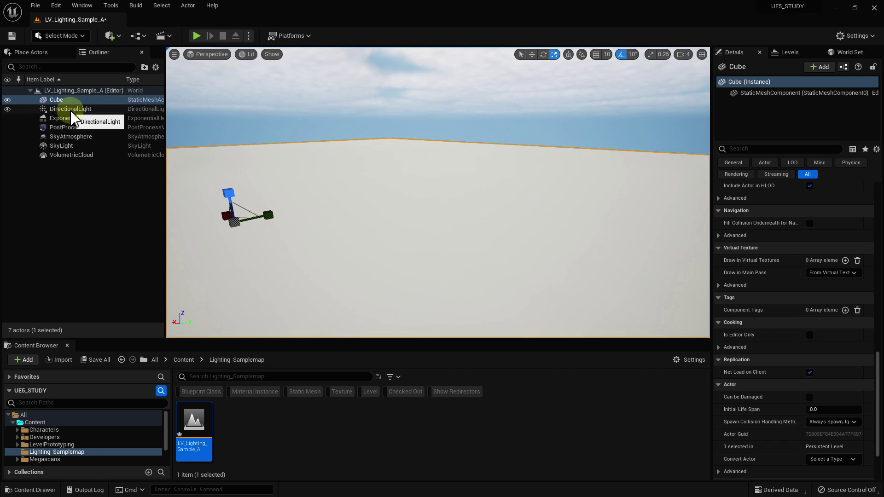
left_click(72, 112)
scroll(750, 277, "down", 3)
scroll(791, 269, "down", 5)
scroll(791, 274, "down", 2)
scroll(791, 274, "down", 2)
scroll(791, 273, "up", 2)
scroll(791, 272, "up", 2)
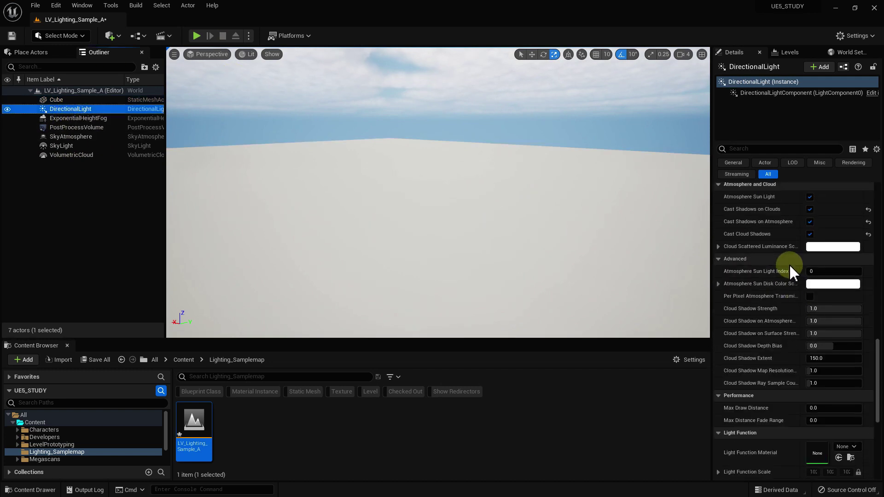
left_click(809, 235)
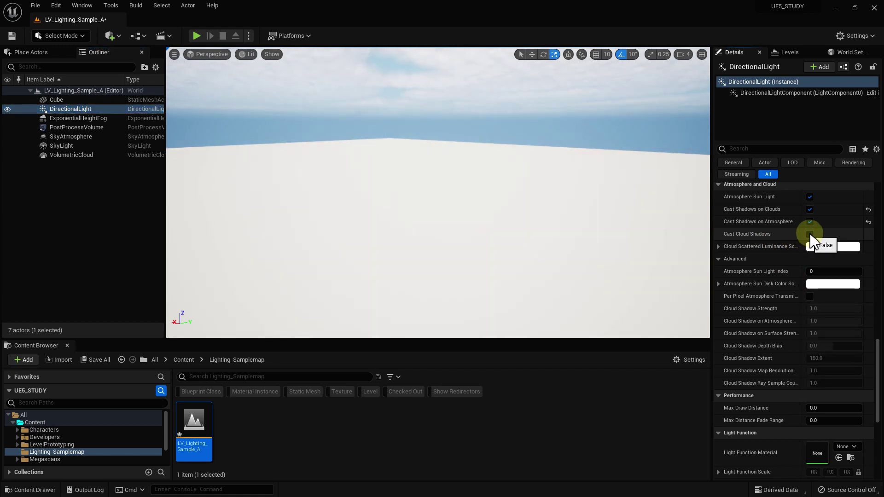
left_click(810, 234)
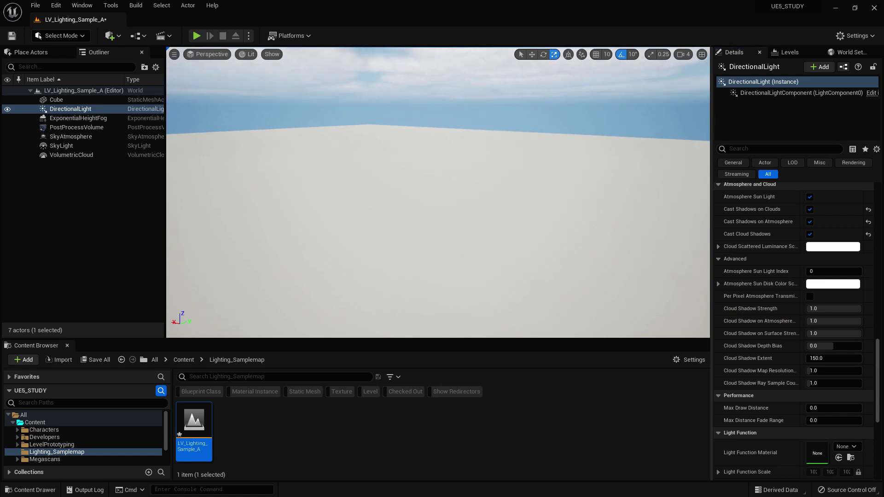
left_click_drag(479, 255, 455, 255)
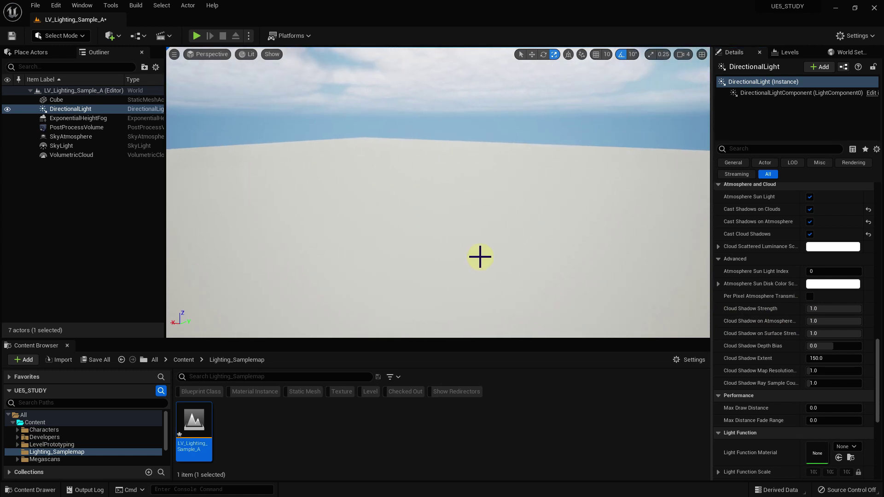
left_click(61, 148)
Step: Enable SkyLight Cloud Ambient Occlusion, testing the strength slider before restoring it to 1.0
left_click_drag(364, 228, 392, 229)
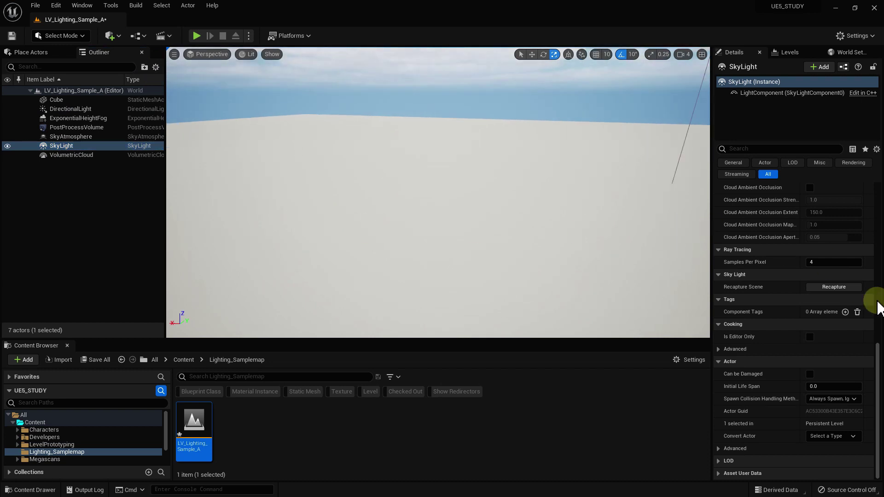
scroll(841, 322, "up", 3)
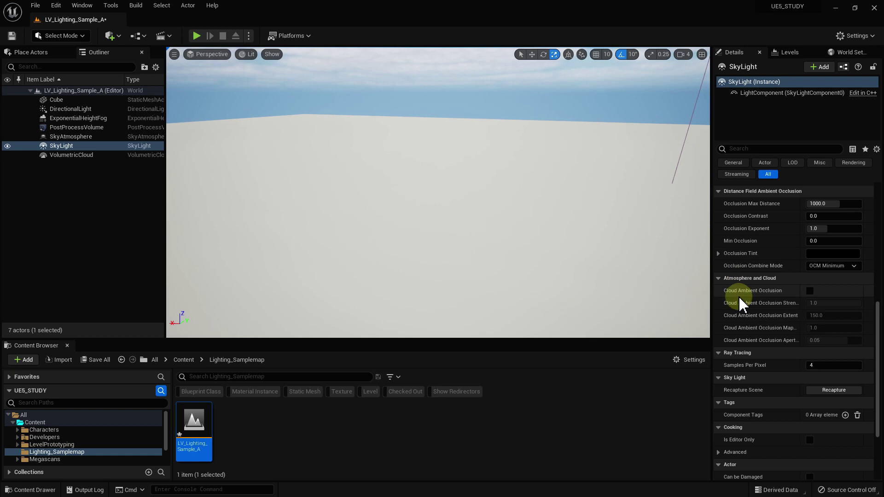
left_click(810, 292)
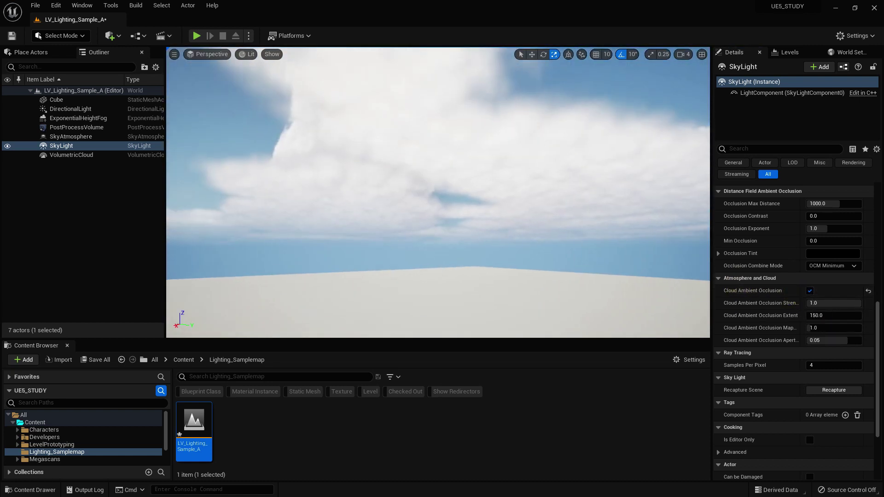
left_click(810, 291)
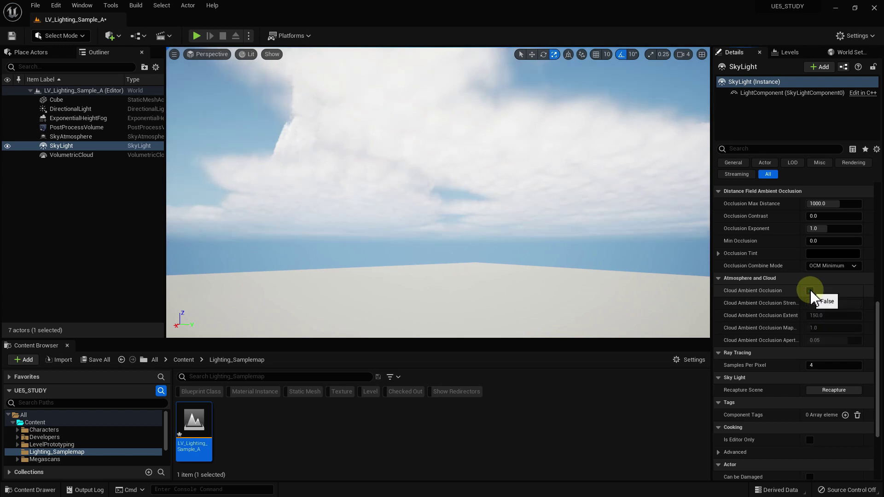
left_click(809, 291)
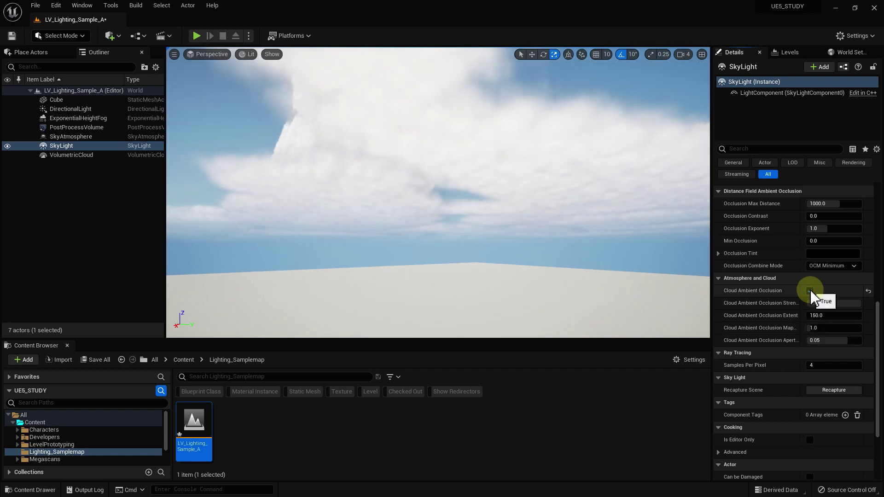
left_click_drag(835, 303, 831, 303)
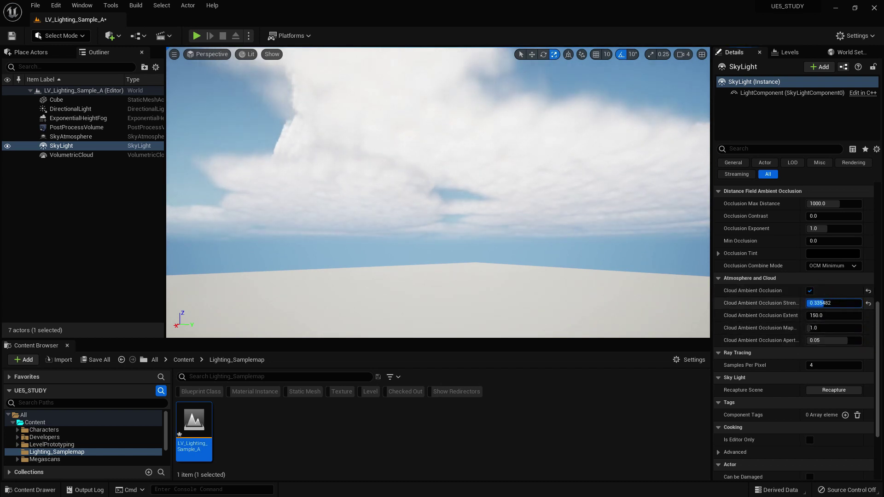
left_click_drag(831, 303, 842, 304)
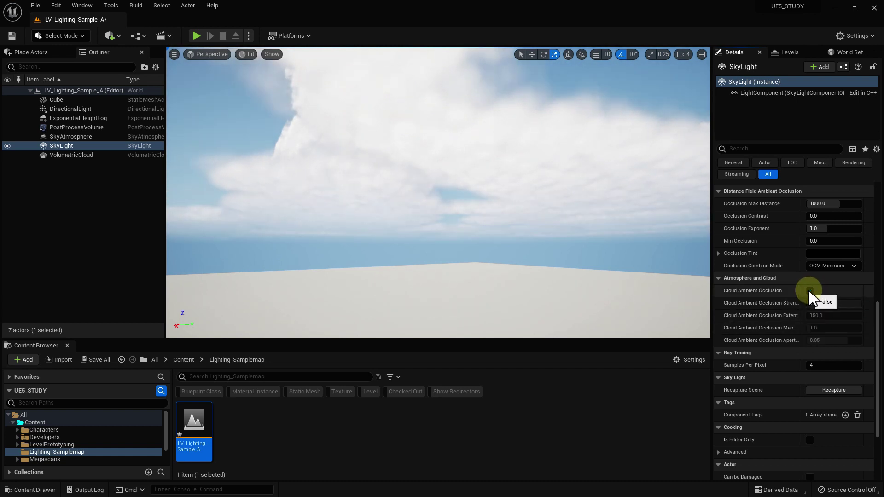
Step: Orbit the view through the clouds and swing the sun toward the centre of the sky
right_click_drag(529, 268, 466, 224)
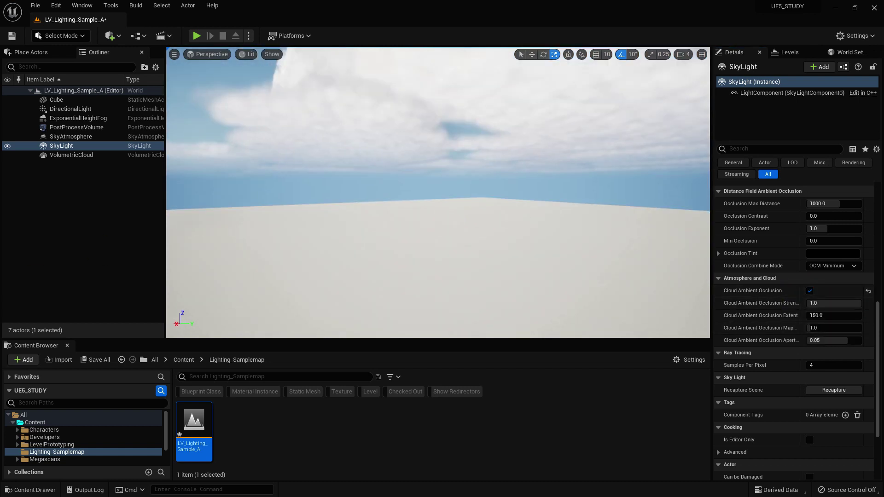
right_click_drag(447, 170, 448, 173)
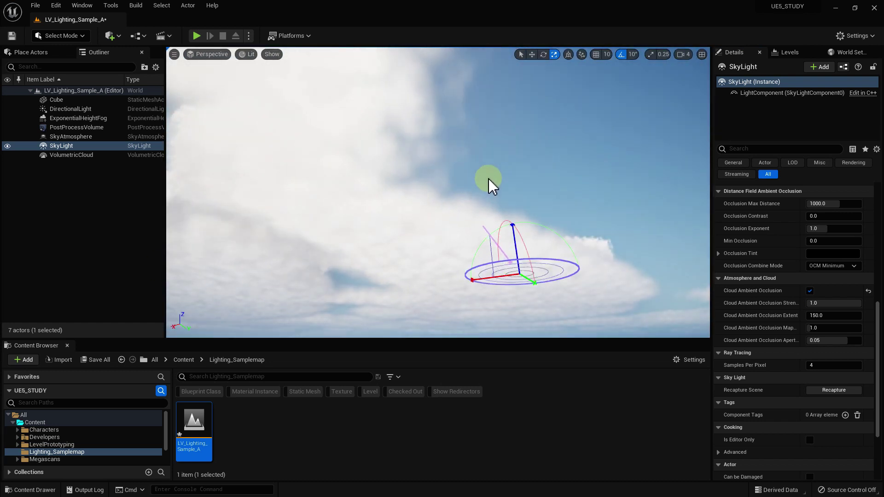
right_click_drag(527, 194, 527, 193)
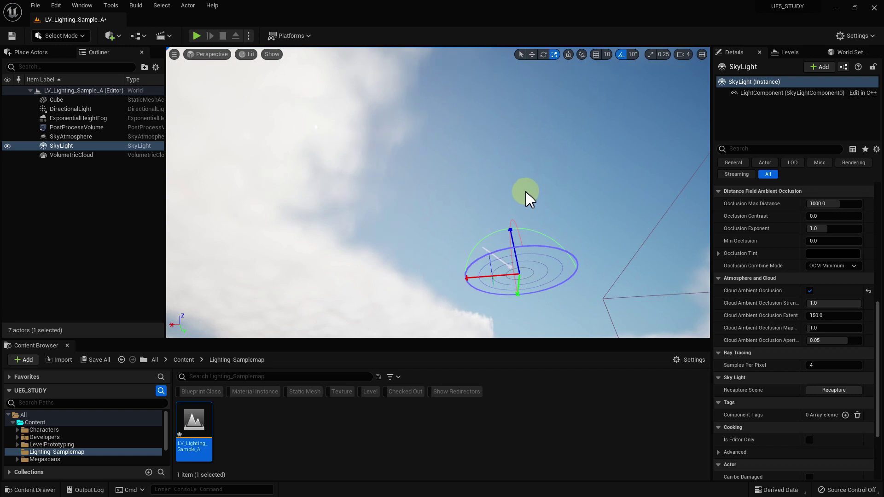
left_click_drag(527, 195, 561, 201, "ctrl")
right_click_drag(435, 200, 435, 200)
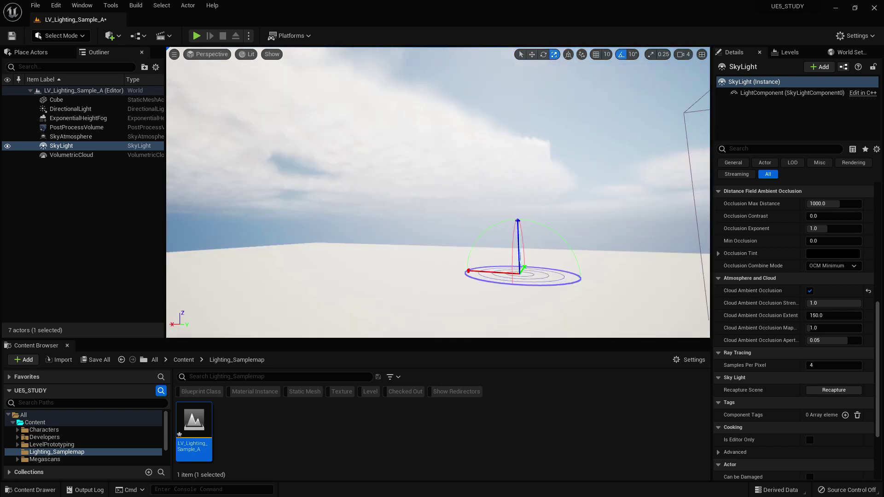
right_click(322, 274)
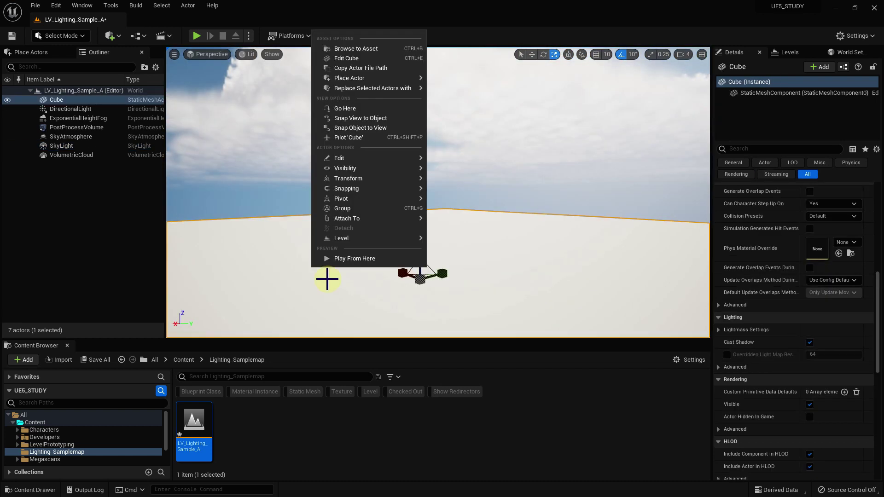
Step: Play the level from this spot, run the character back and forth, then stop the session
left_click(359, 259)
key("s")
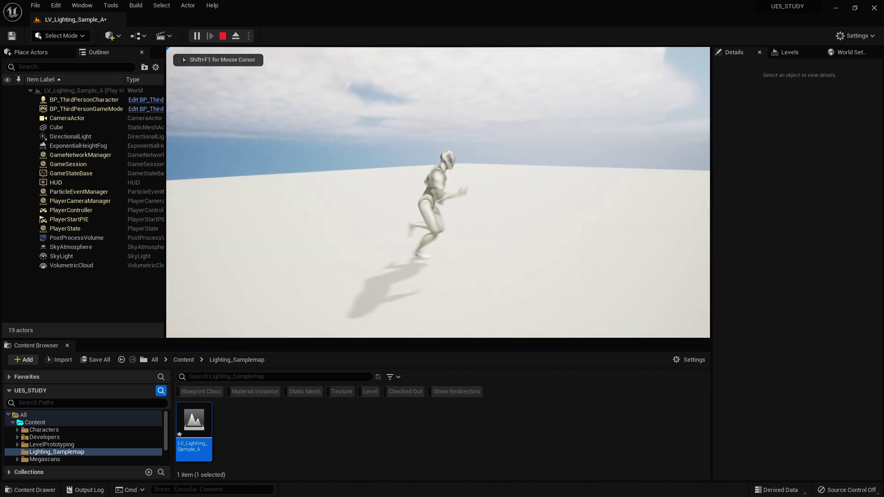
key("w")
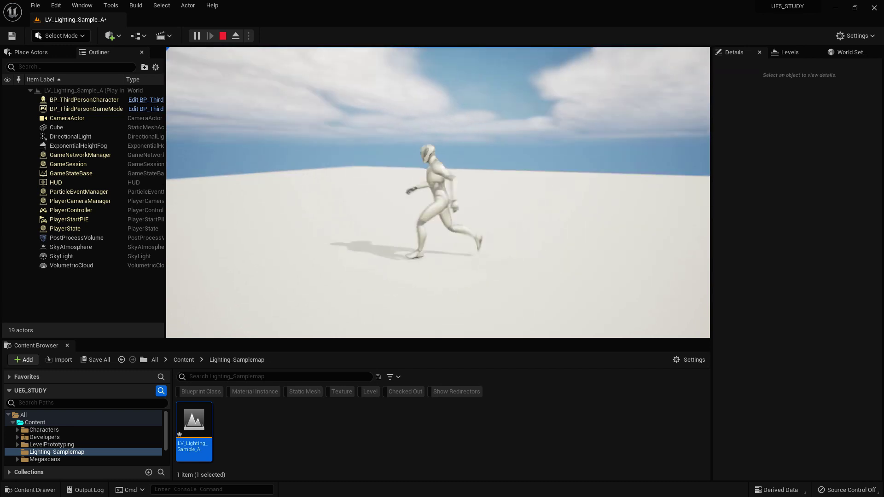
key("Escape")
left_click(306, 238)
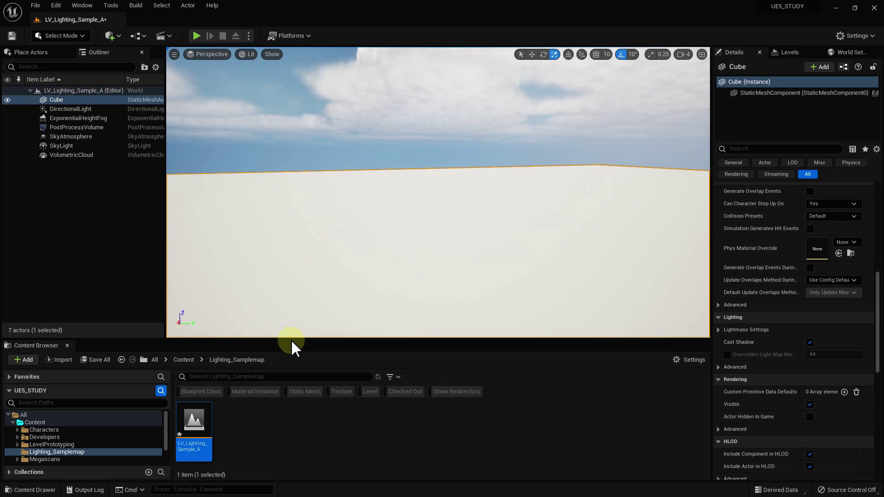
Step: Make the Content Browser panel taller and reselect the LV_Lighting_Sample_A level asset
left_click_drag(292, 341, 292, 296)
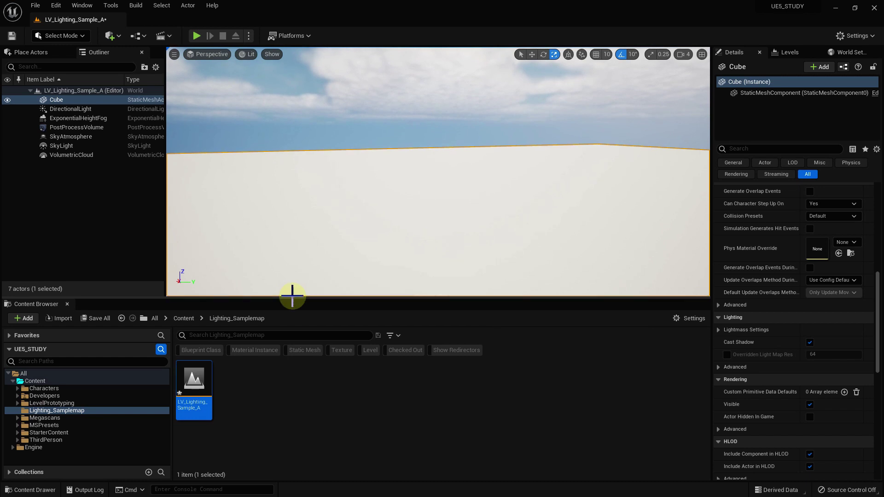
left_click(251, 407)
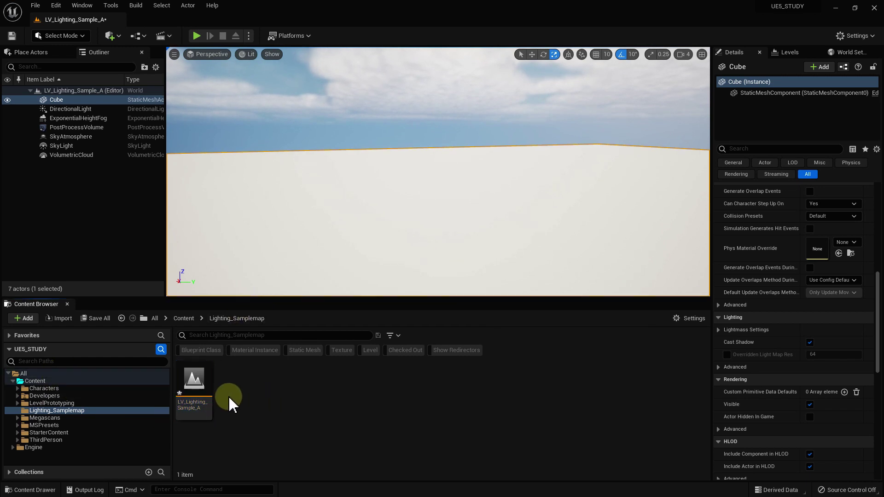
left_click(193, 385)
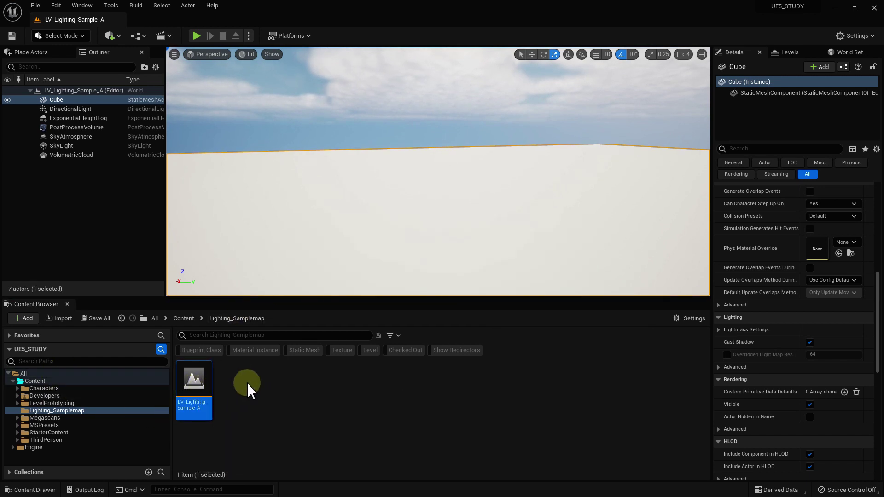
Step: Filter All content to static meshes, search 'color', and browse to SM_ColorCalibrator's folder
left_click(306, 350)
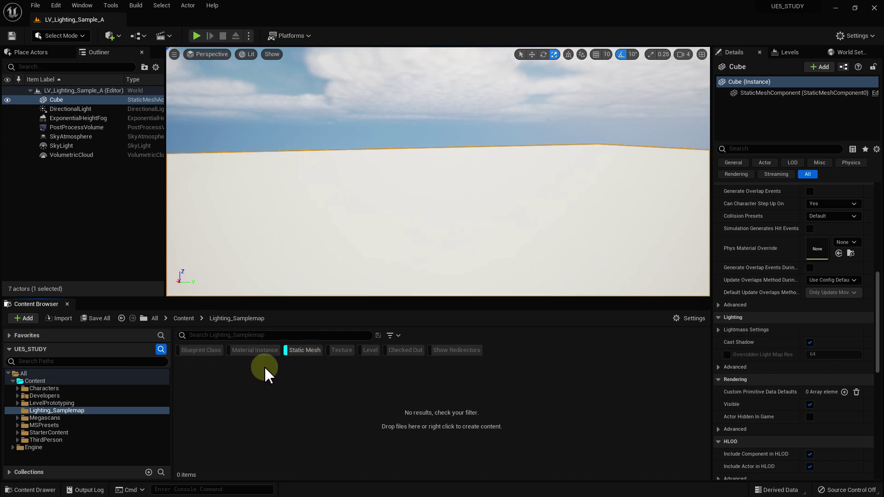
left_click(31, 381)
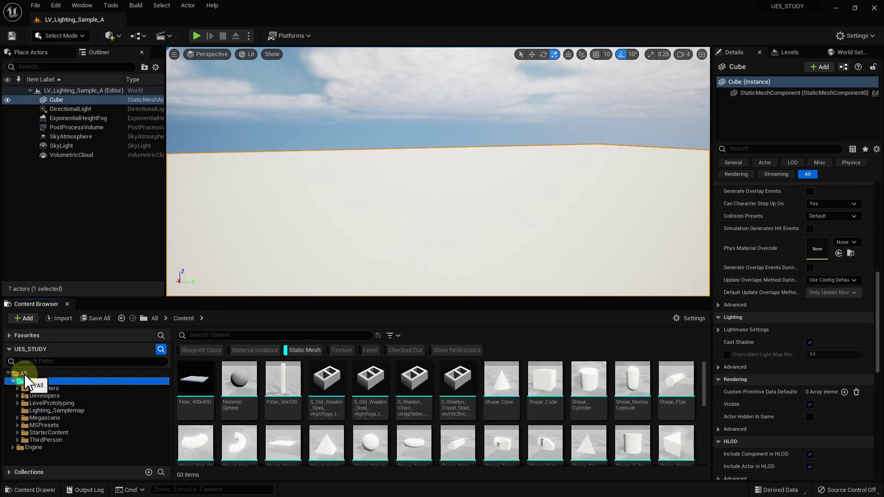
left_click(24, 374)
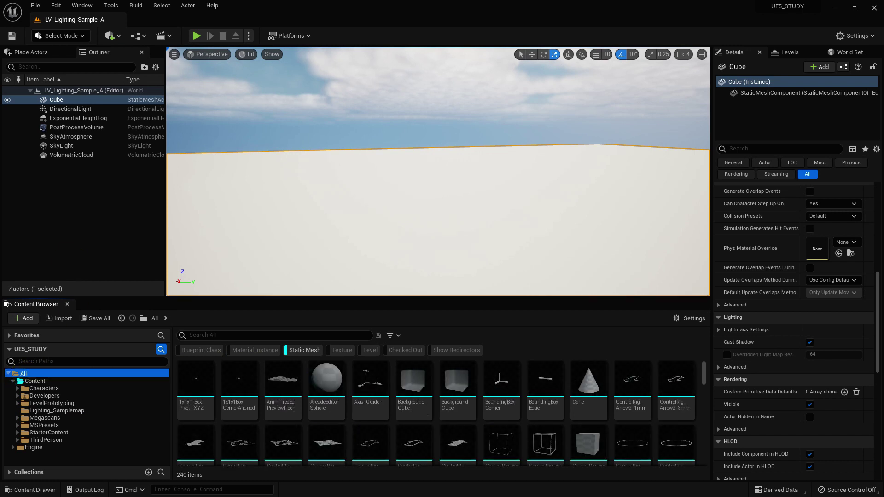
left_click(205, 335)
type("c")
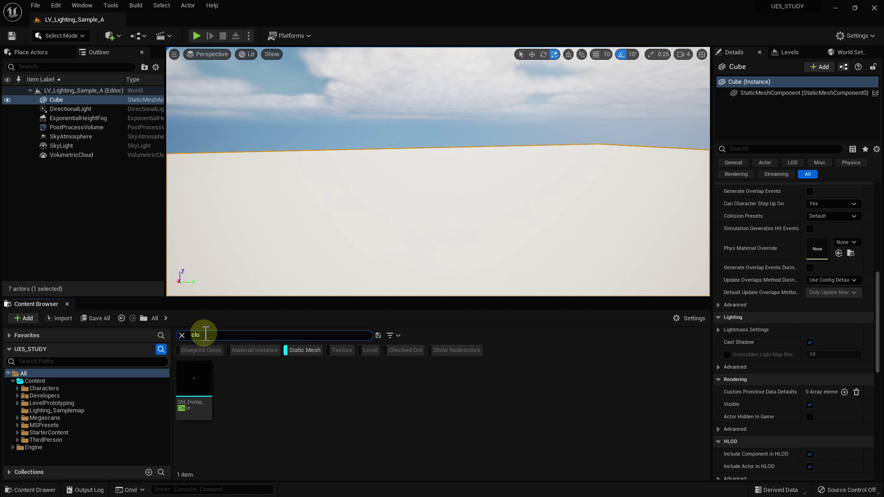
type("o")
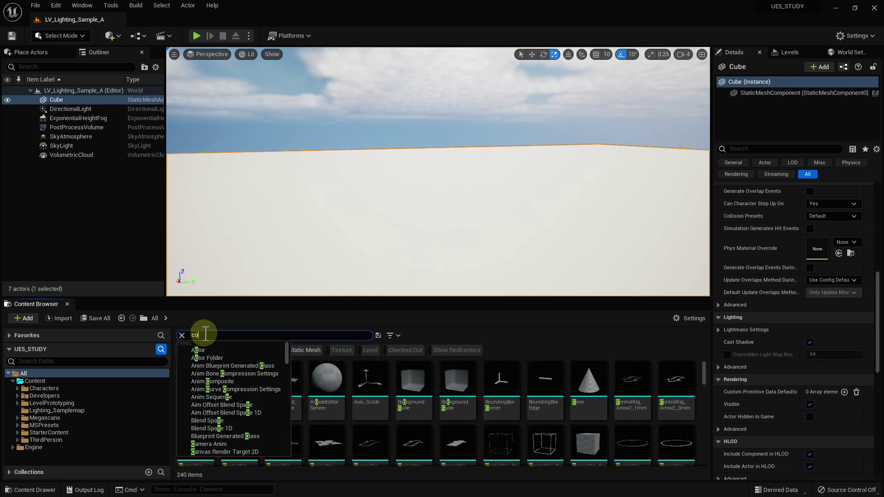
type("lor")
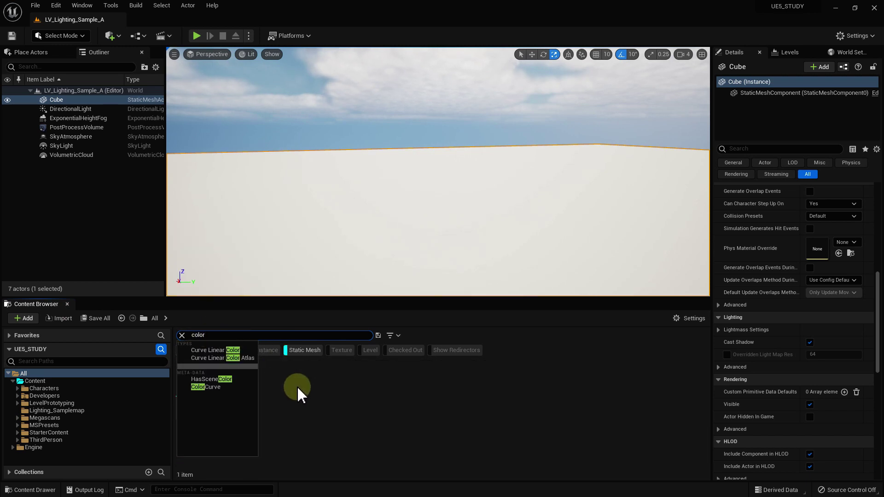
left_click(296, 390)
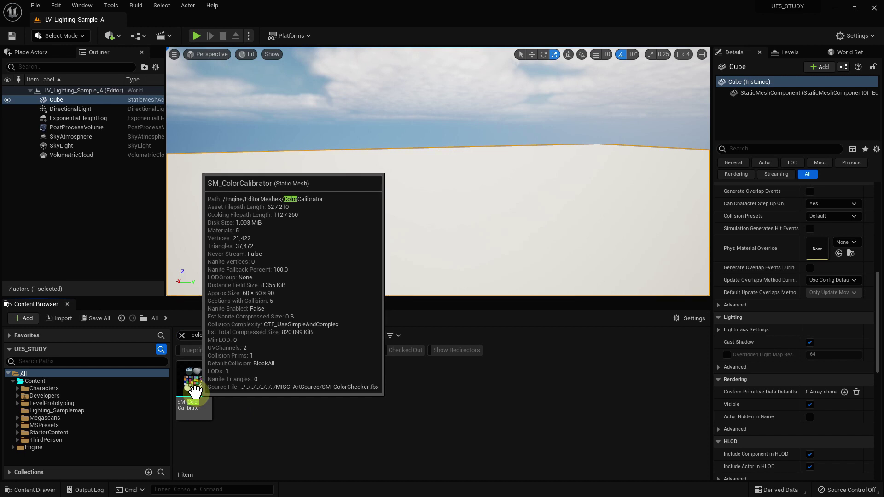
left_click(195, 391)
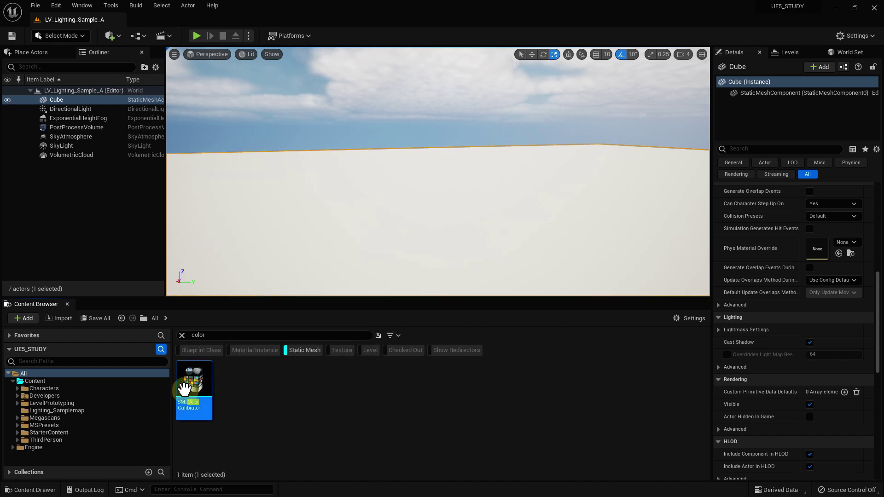
mouse_move(197, 380)
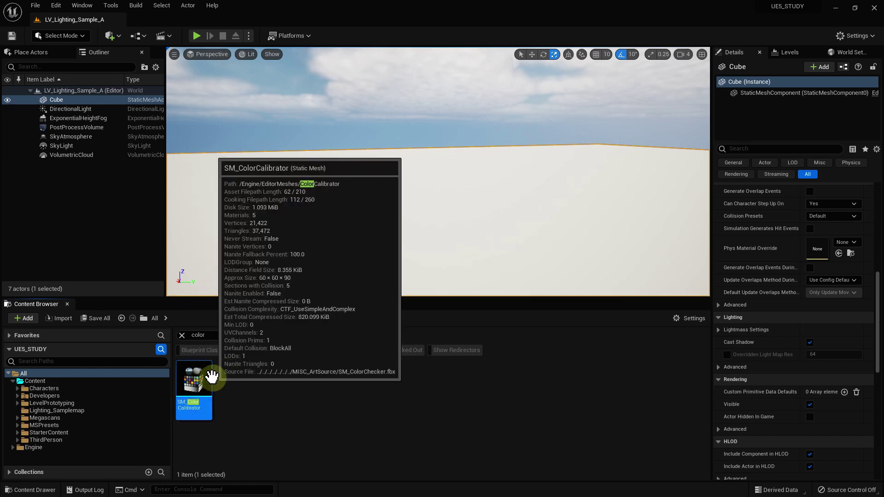
key("ctrl+b")
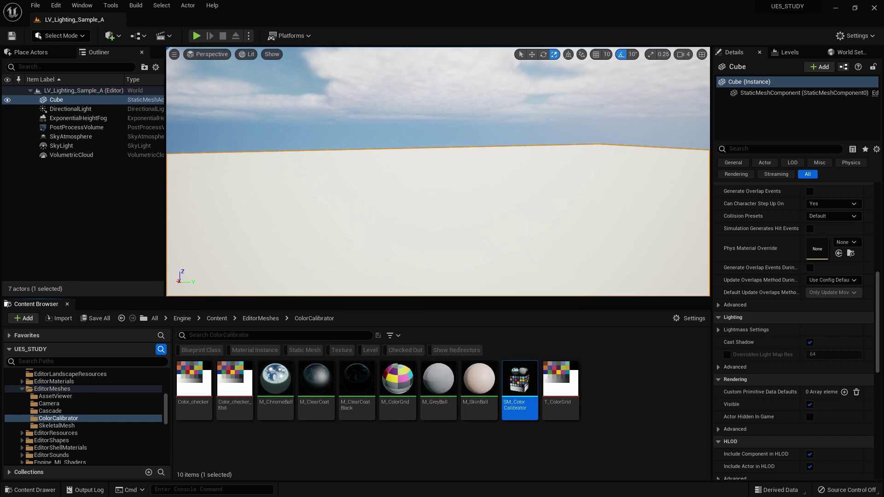
Step: Place SM_ColorCalibrator into the level and drop it onto the floor
mouse_move(519, 392)
left_mouse_down()
mouse_move(412, 223)
mouse_move(418, 118)
left_mouse_up()
key("w")
key("End")
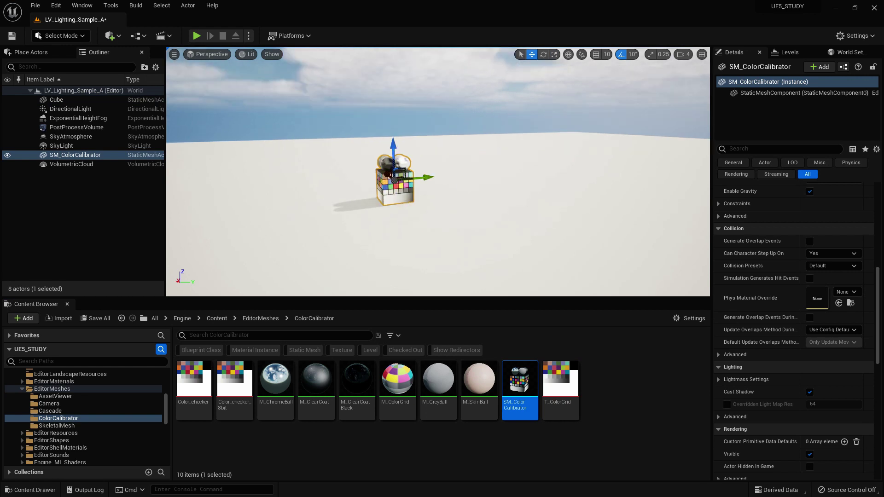
Step: Add a basic Sphere to the level and drop it onto the ground beside the calibrator
left_click(32, 53)
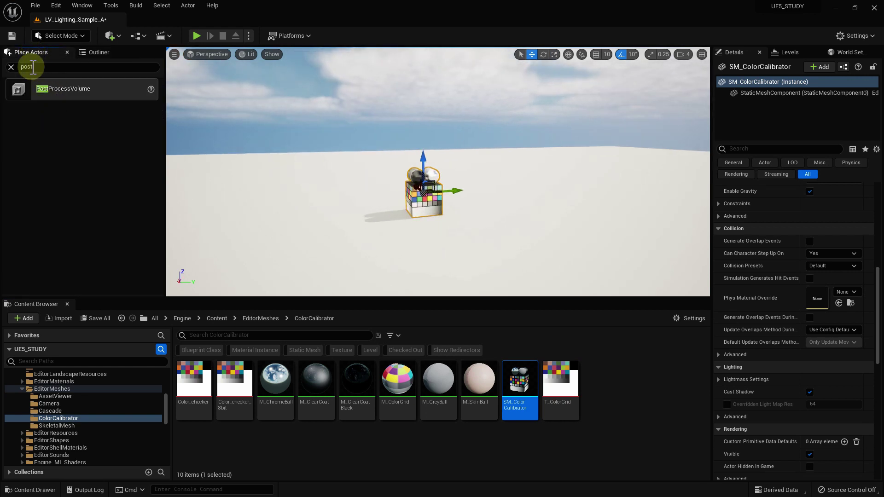
left_click(69, 85)
left_click(57, 144)
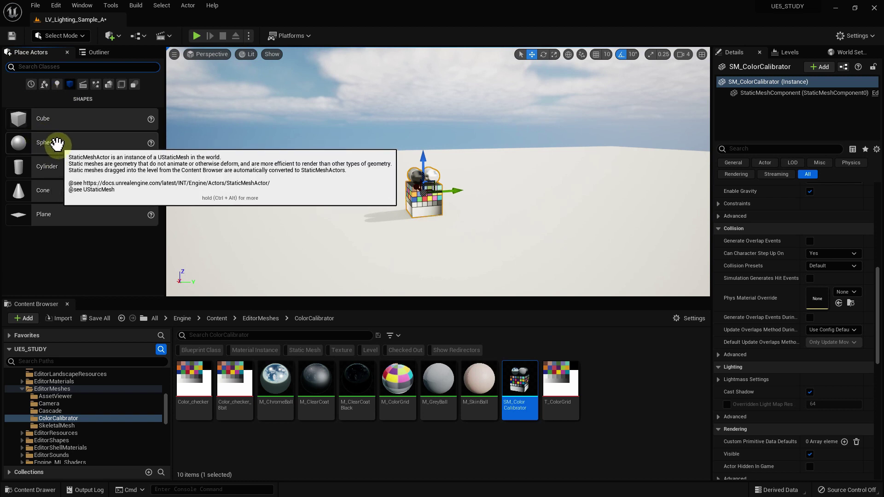
left_click_drag(57, 144, 363, 230)
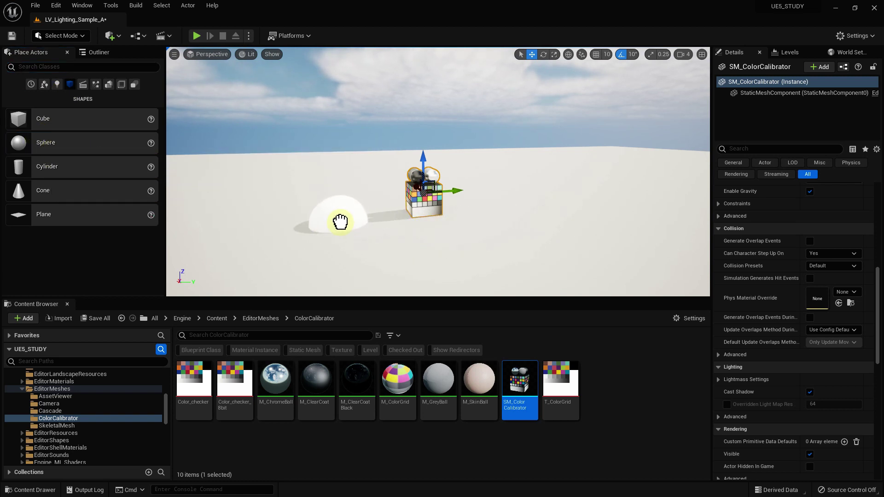
left_click_drag(362, 230, 339, 219)
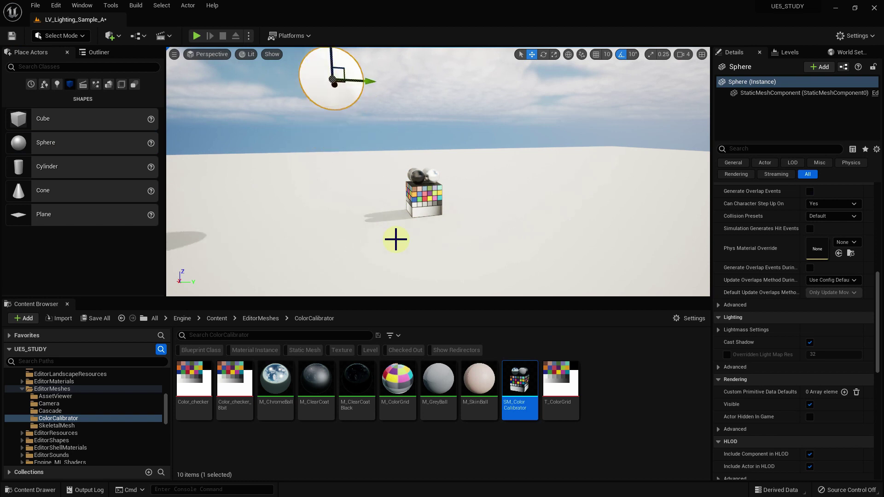
key("End")
Step: Duplicate the sphere to the left, then apply M_ChromeBall to the left sphere and M_GreyBall to the right
left_click_drag(365, 193, 281, 197, "alt")
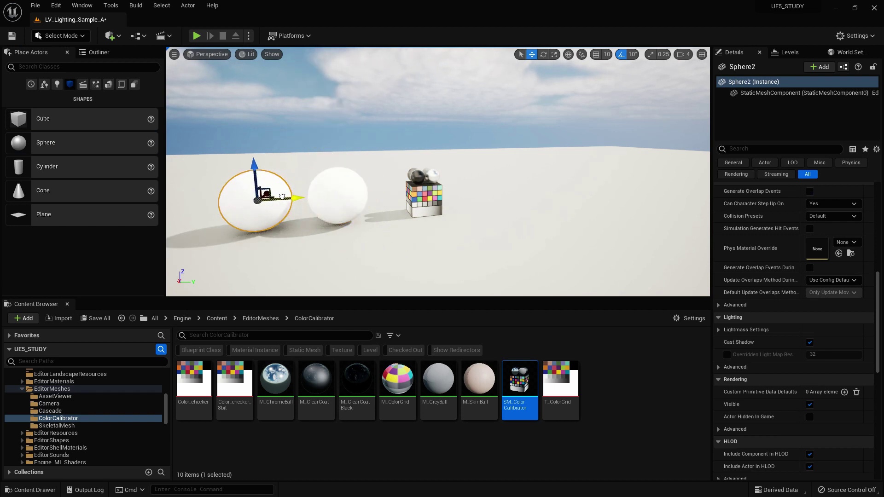
right_click_drag(282, 201, 407, 223)
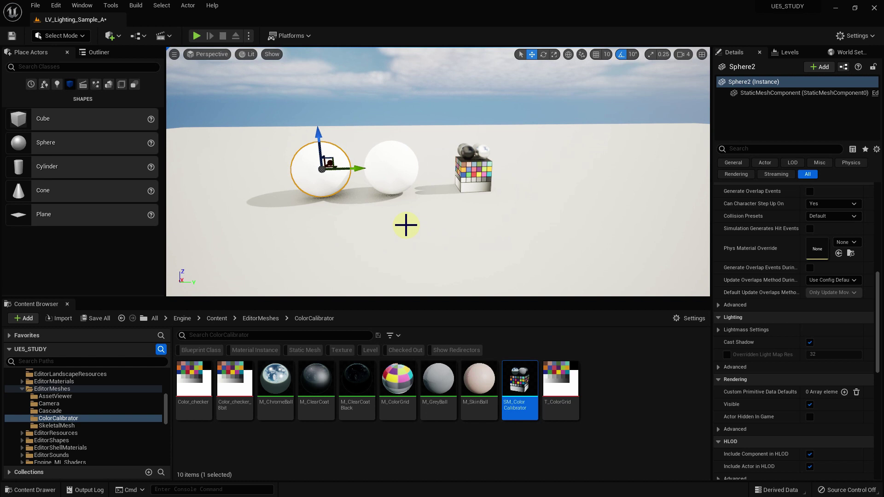
left_click_drag(438, 392, 361, 277)
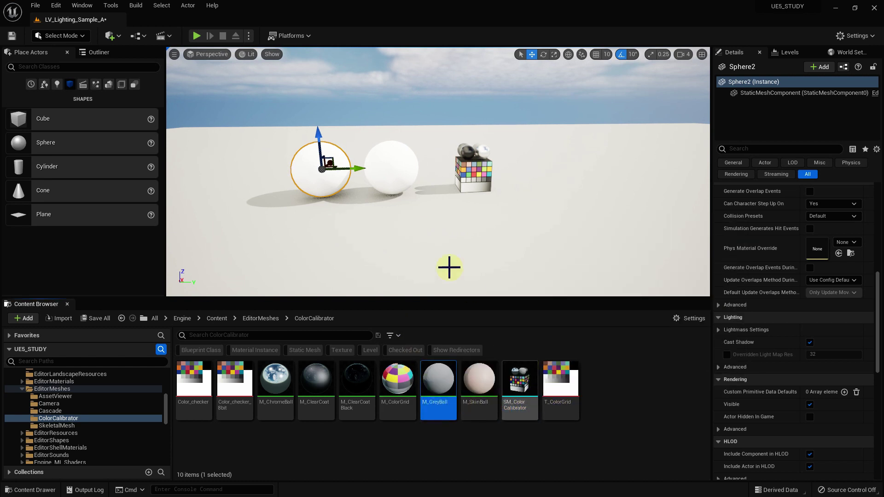
left_click_drag(275, 379, 318, 170)
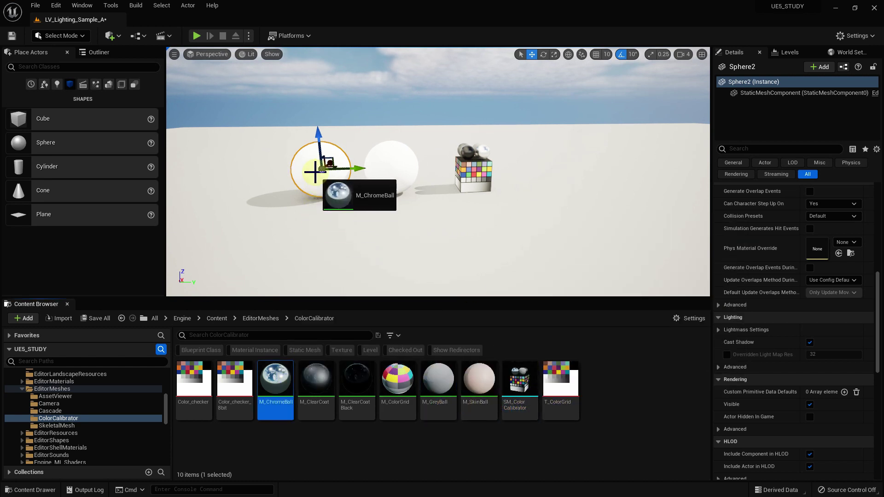
left_click_drag(438, 387, 400, 173)
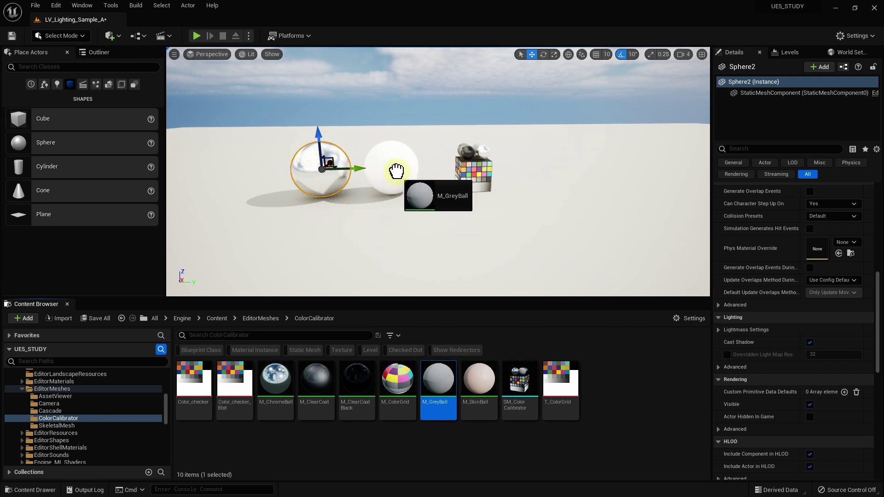
right_click_drag(439, 243, 437, 265)
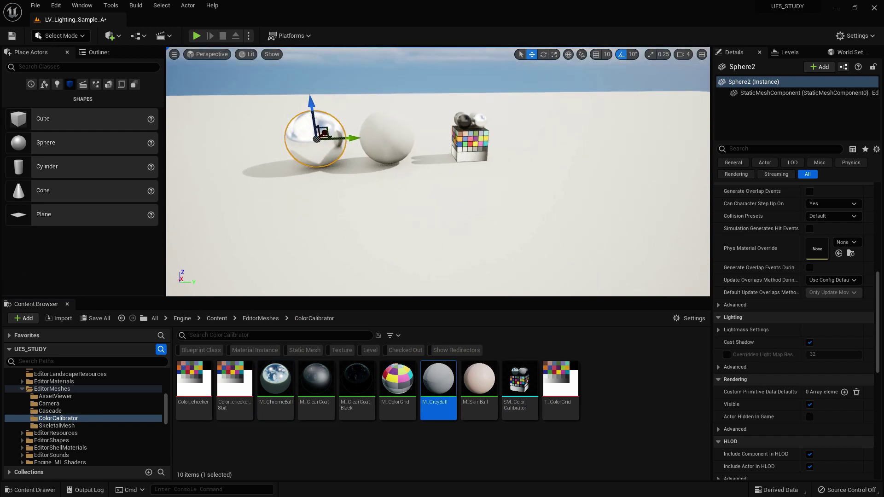
left_click(90, 52)
right_click_drag(432, 201, 398, 193)
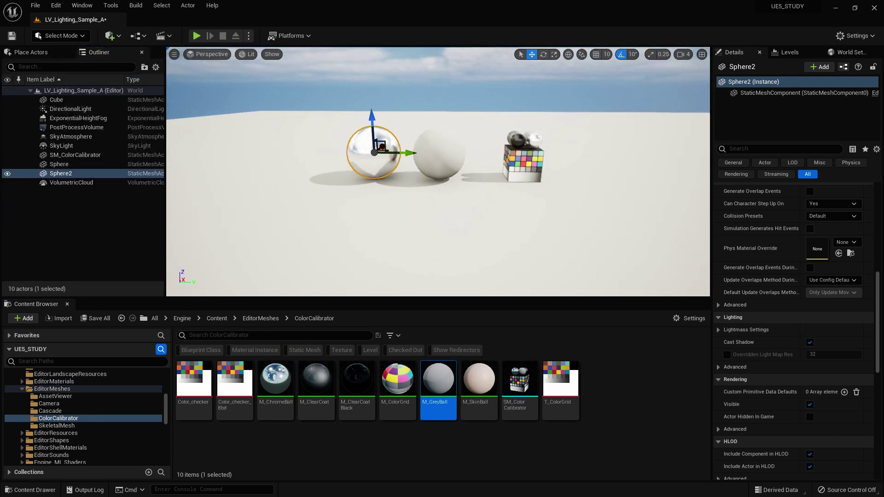
left_click_drag(365, 288, 365, 277)
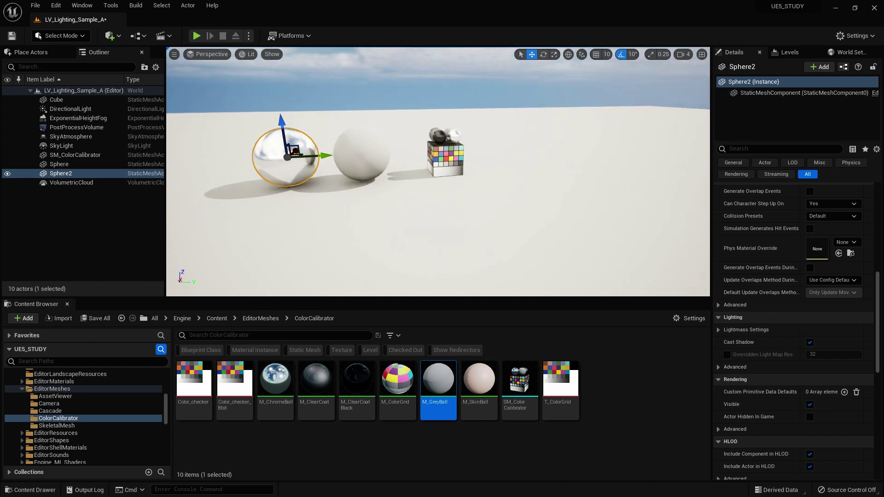
right_click(389, 265)
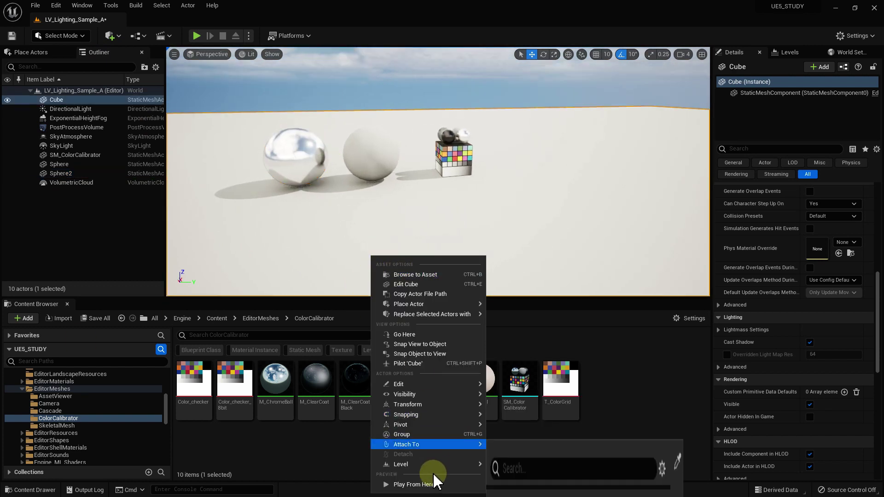
left_click(426, 483)
left_click(437, 170)
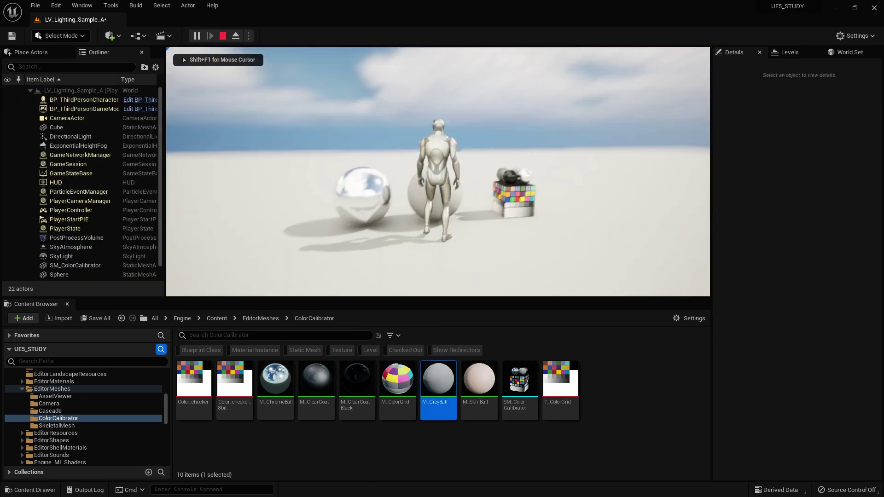
key("w")
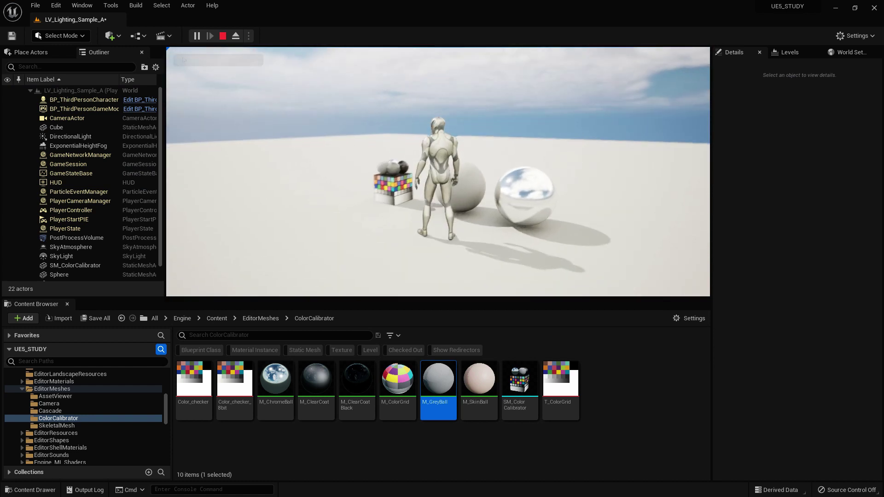
key("Escape")
right_click_drag(517, 179, 517, 180)
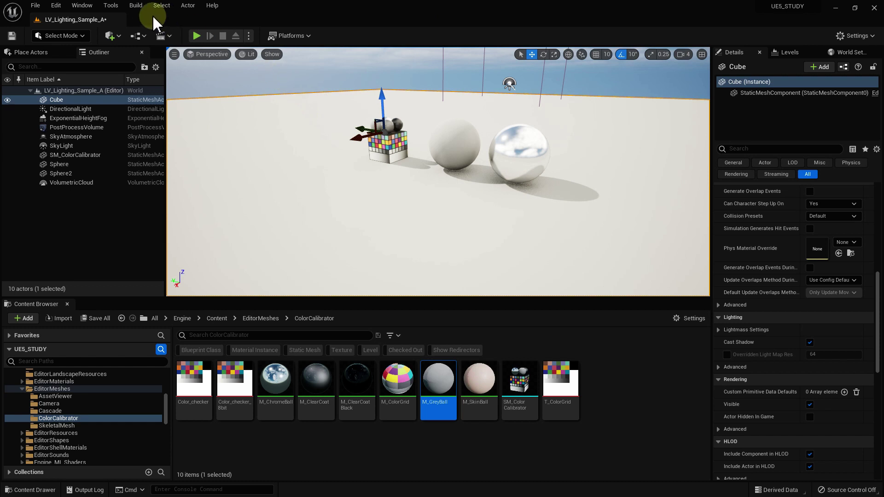
Step: Move DirectionalLight, fog, PostProcessVolume, sky, SkyLight and VolumetricCloud into a new 00_Light folder
left_click(75, 111)
left_click(69, 119, "ctrl")
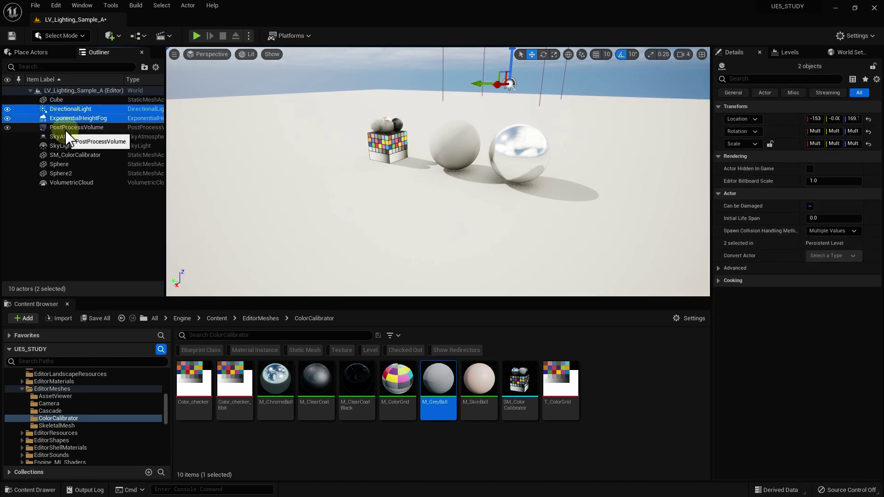
left_click(69, 127, "ctrl")
left_click(64, 137, "ctrl")
left_click(68, 146, "ctrl")
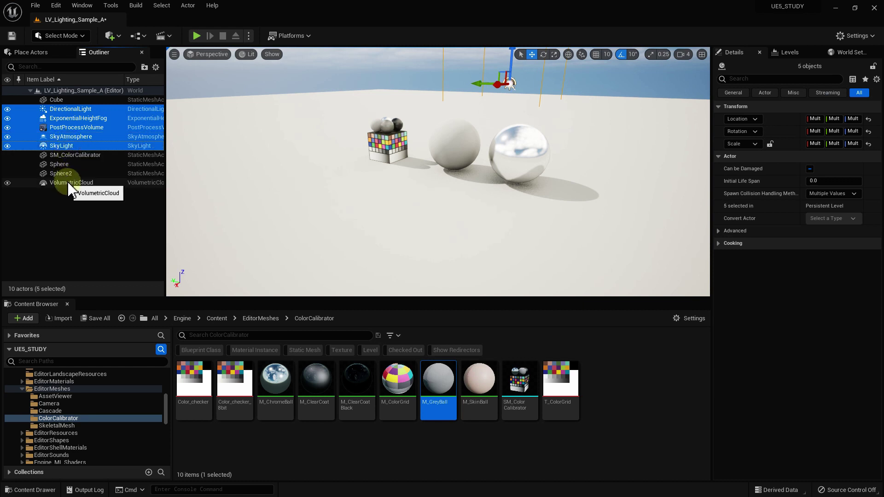
left_click(69, 184, "ctrl")
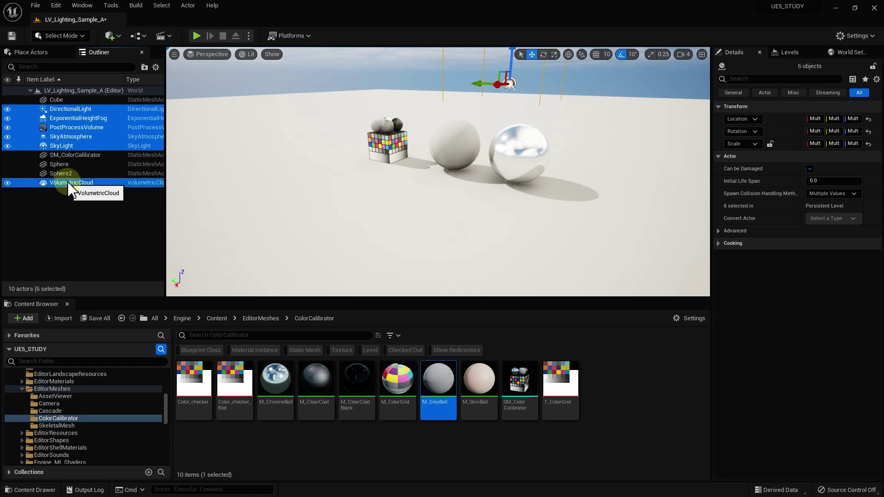
right_click(72, 185)
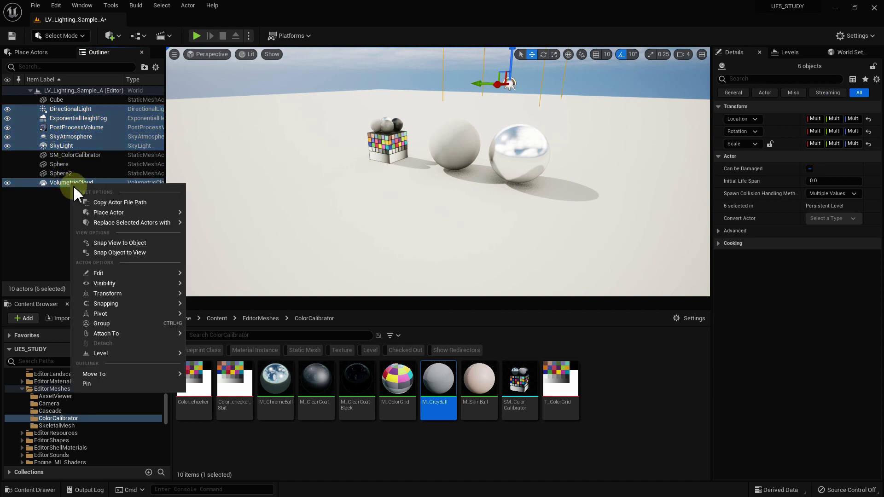
mouse_move(187, 376)
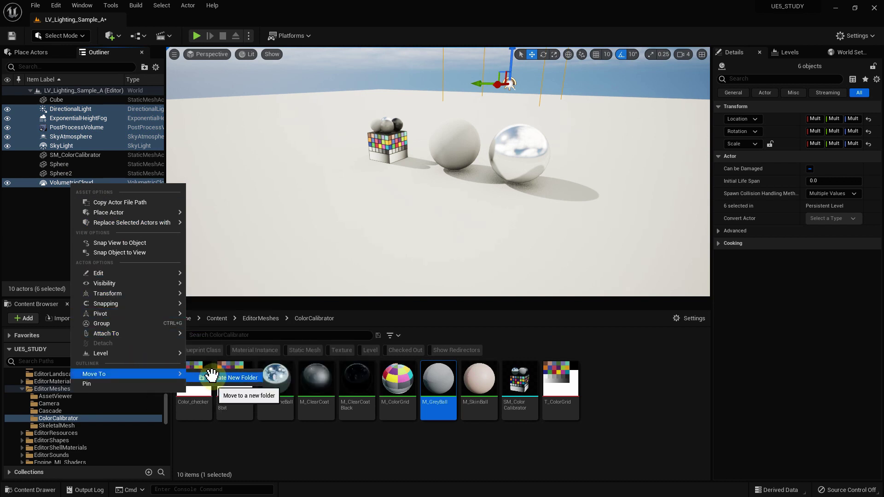
left_click(212, 376)
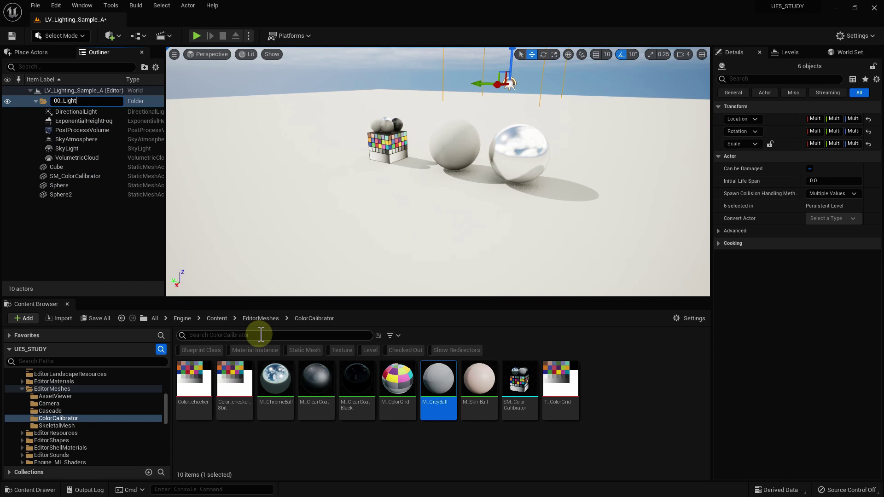
key("Return")
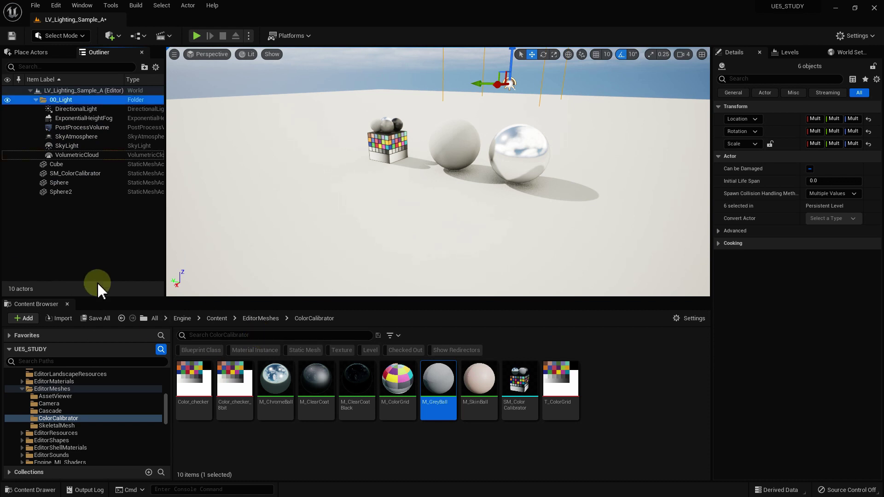
Step: Move the Cube, SM_ColorCalibrator and both spheres into a new 01_Static folder
left_click(56, 164)
left_click(63, 193, "shift")
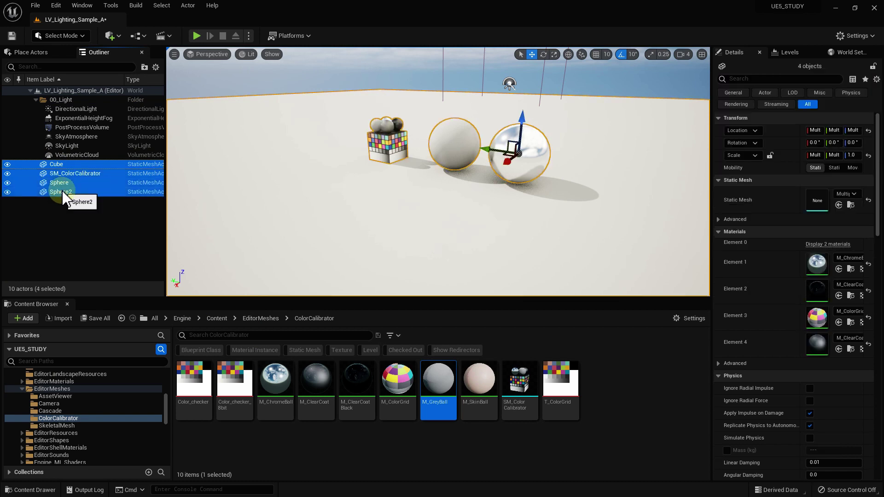
right_click(63, 192)
mouse_move(158, 419)
left_click(241, 421)
type("01_Static")
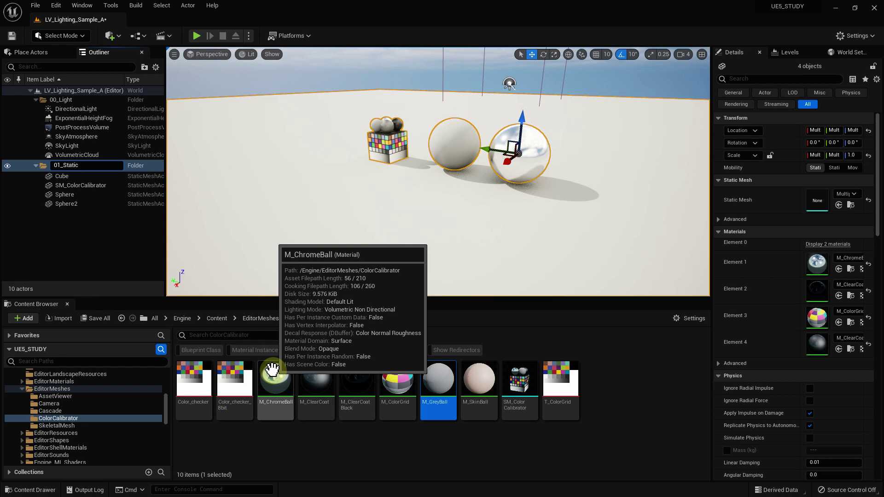
key("Return")
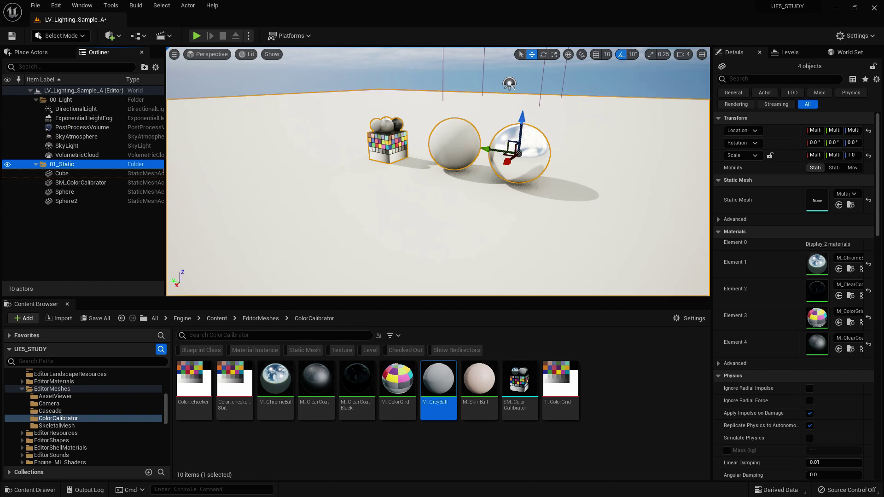
Step: Rename the DirectionalLight actor to SUN
left_click(81, 109)
left_click(81, 110)
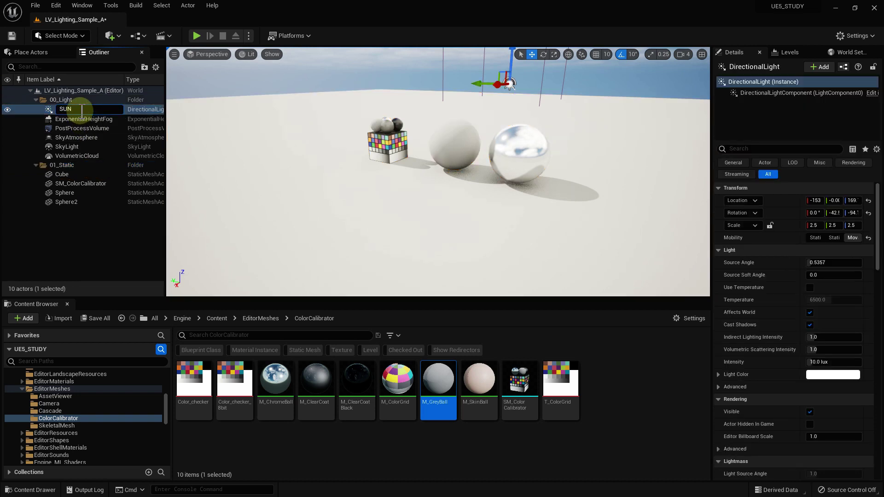
key("Return")
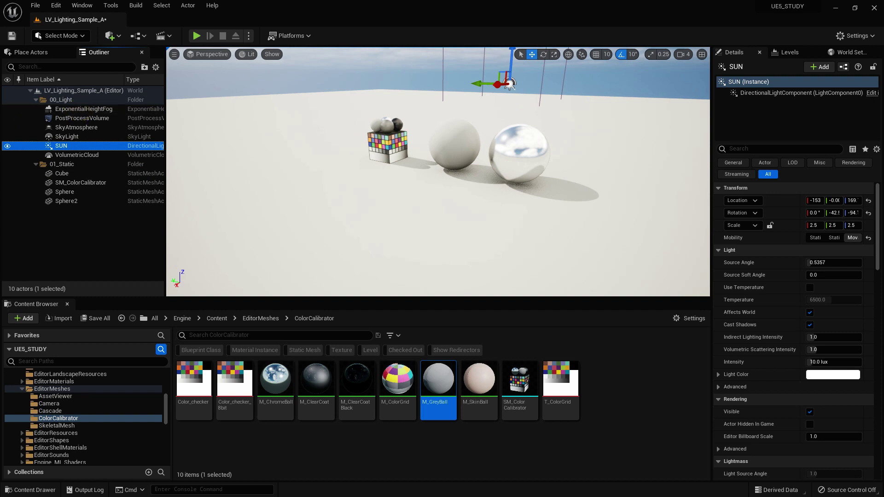
Step: Filter the Outliner by 'direct' and enlarge the 3D viewport to show the SUN
left_click(59, 68)
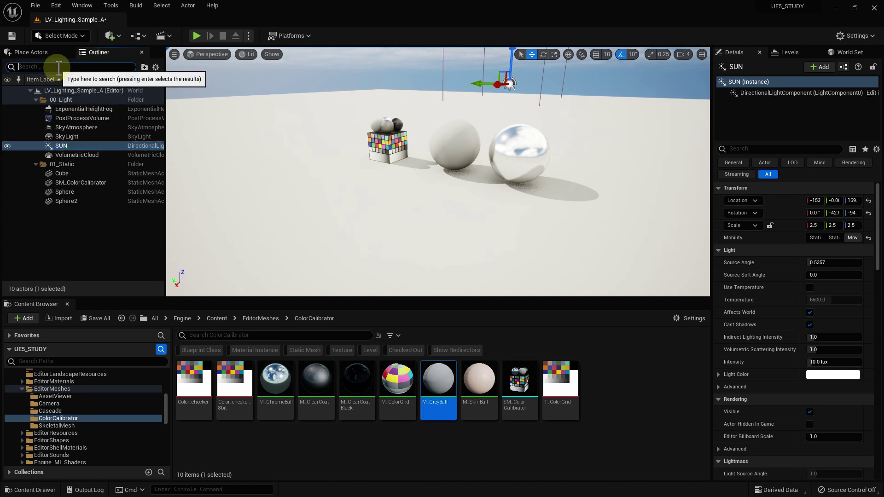
type("direct")
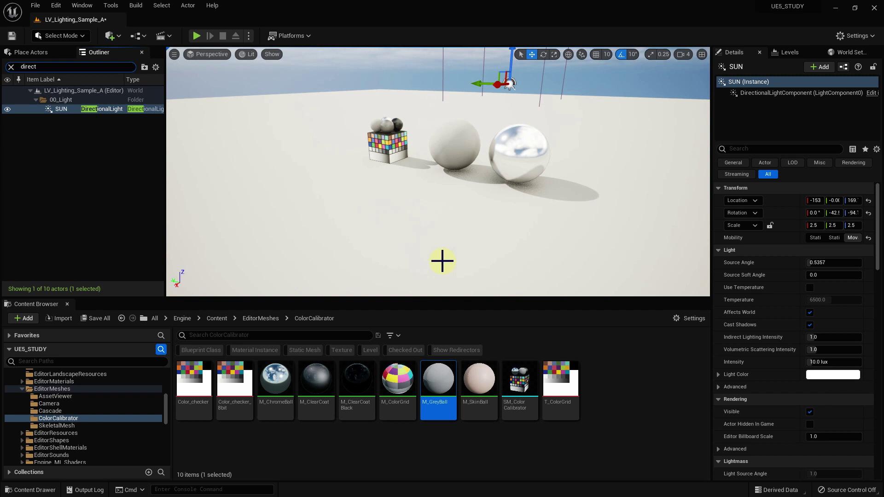
left_click_drag(459, 300, 458, 343)
mouse_move(434, 260)
right_mouse_down()
mouse_move(434, 230)
mouse_move(435, 259)
right_mouse_up()
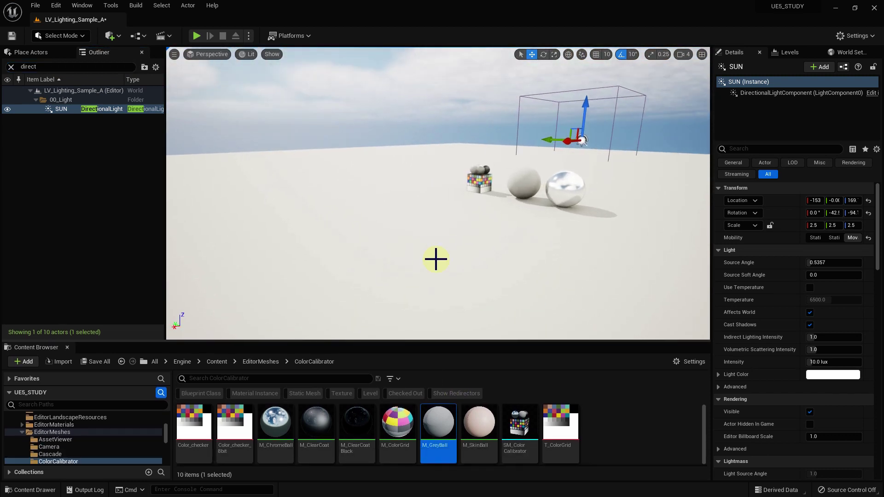